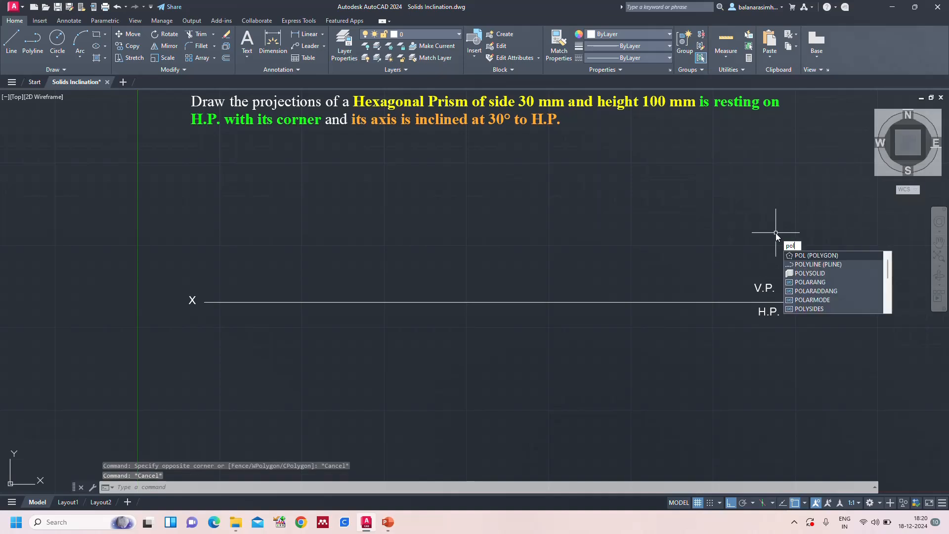
# Draw a six-sided polygon by edge below the XY line, with a horizontal bottom edge 30 mm long
pyautogui.press('Return')
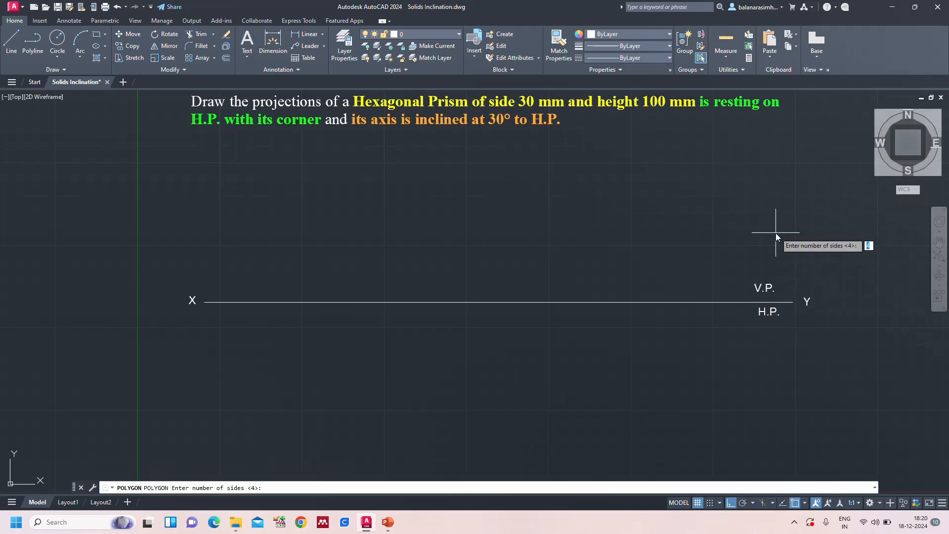
pyautogui.write('6')
pyautogui.press('Return')
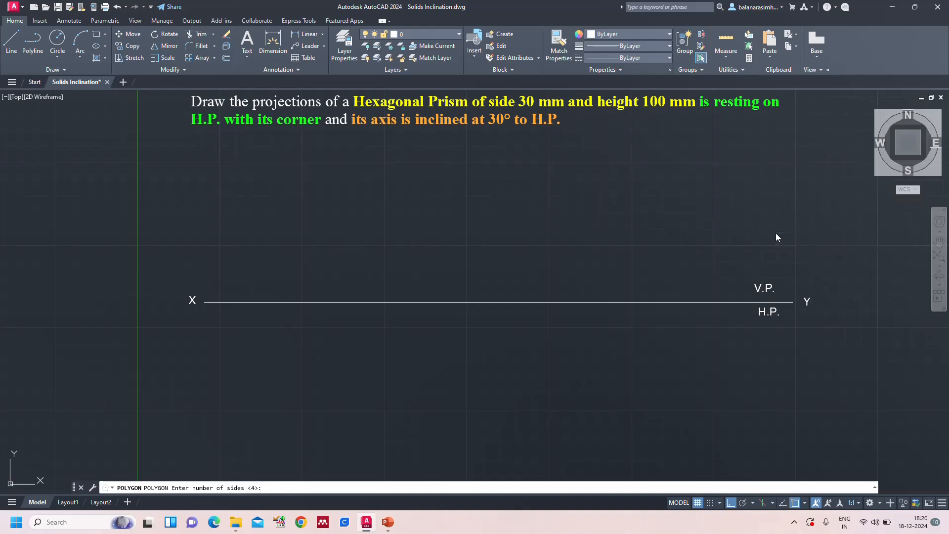
pyautogui.write('e')
pyautogui.press('Return')
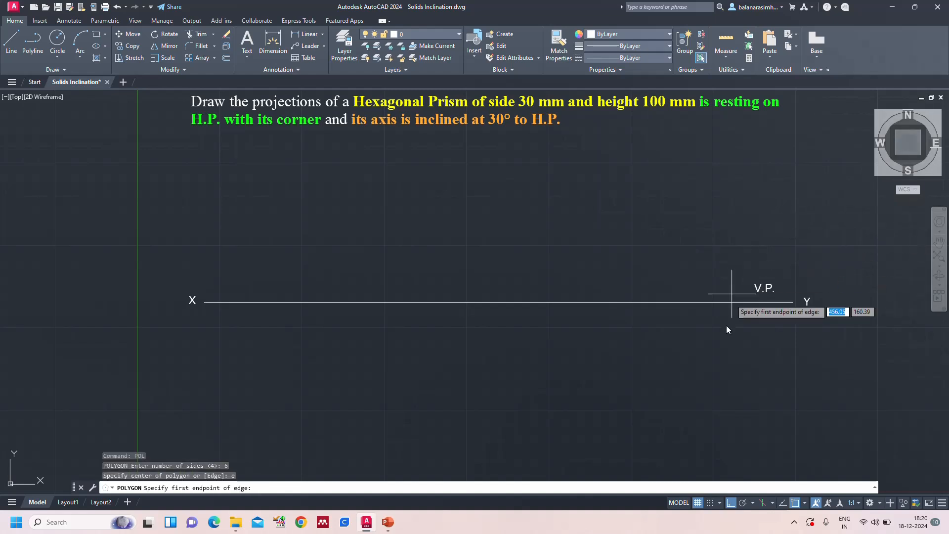
pyautogui.click(645, 423)
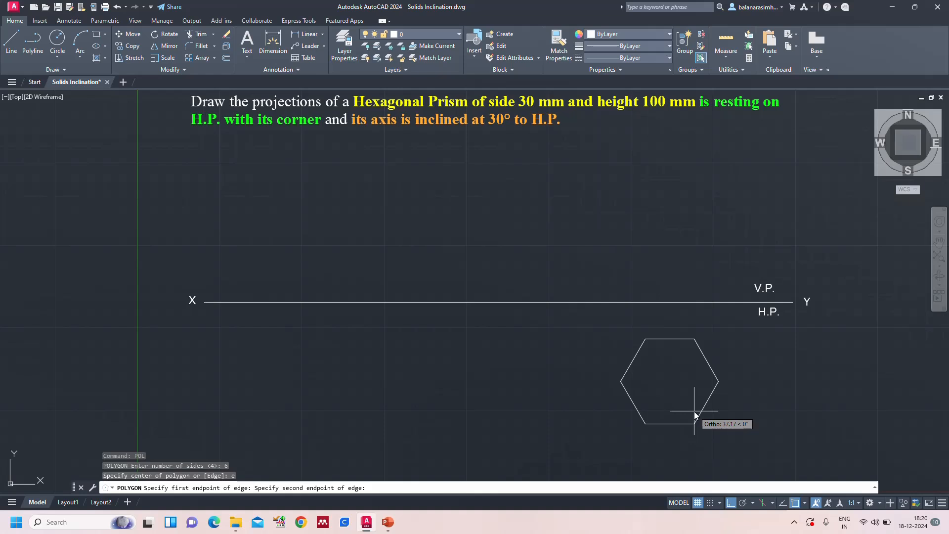
pyautogui.write('30')
pyautogui.press('Return')
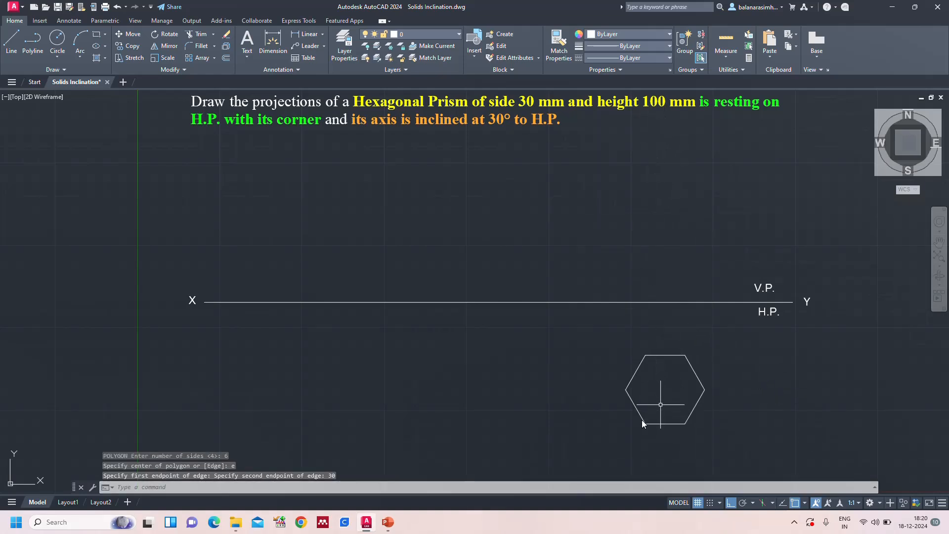
# Check the corner naming on the PowerPoint slide and label the hexagon's outer corners a to f clockwise from the lower-left corner, text height 6
pyautogui.click(388, 522)
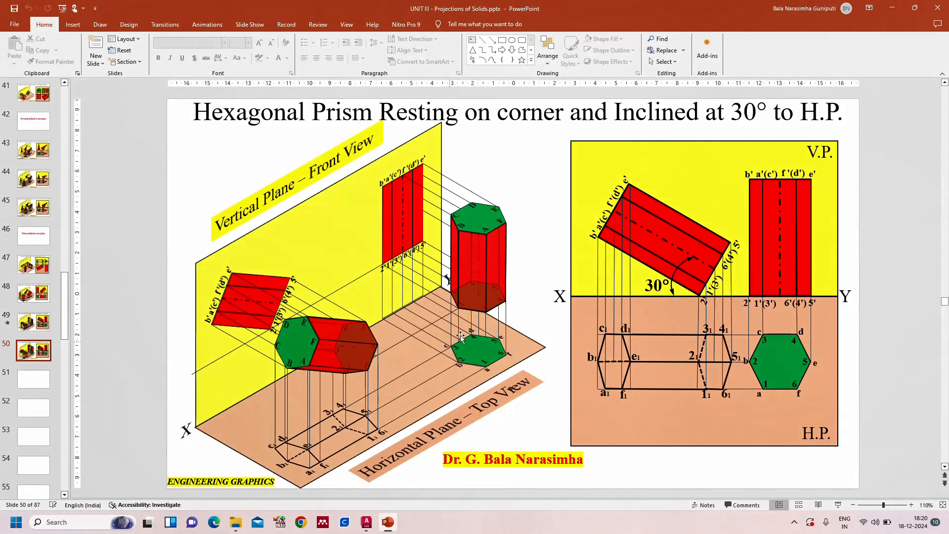
pyautogui.click(367, 522)
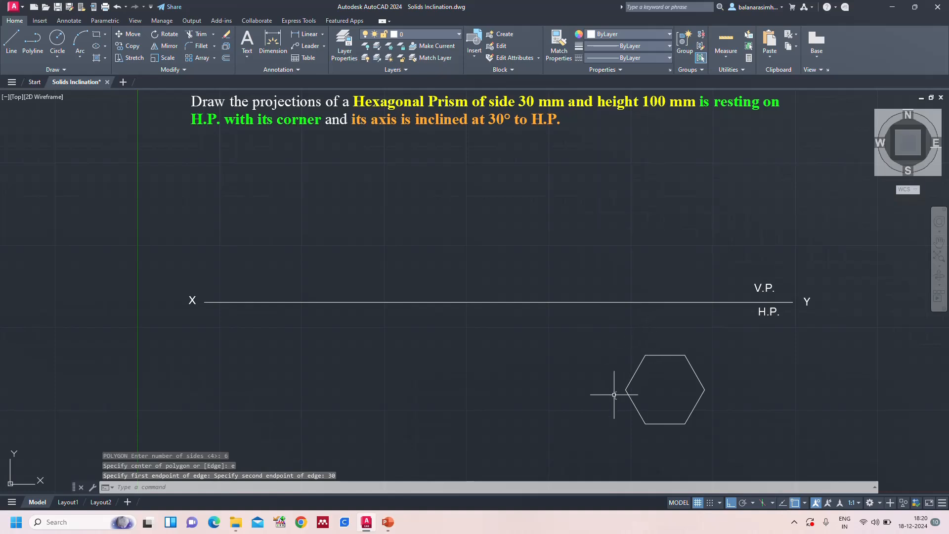
pyautogui.write('text')
pyautogui.press('Return')
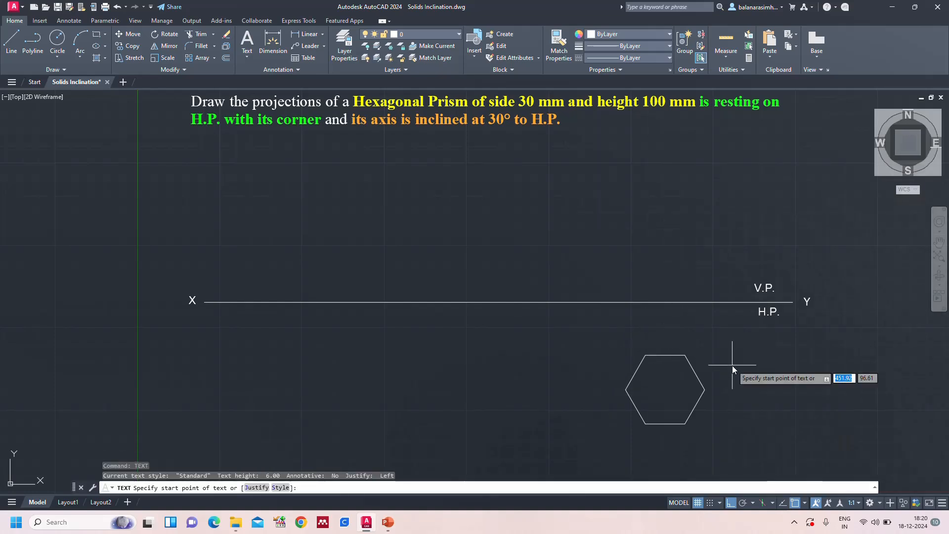
pyautogui.click(630, 428)
pyautogui.press('Return')
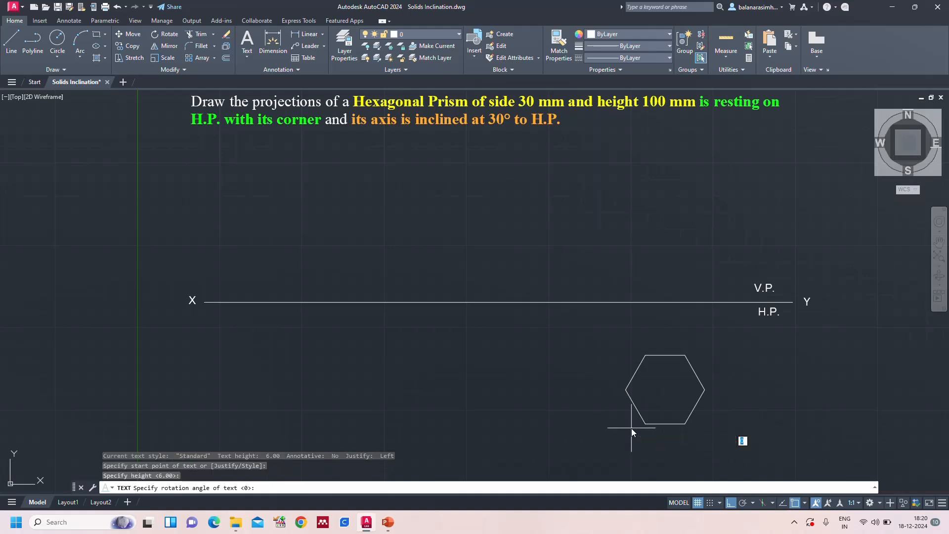
pyautogui.press('Return')
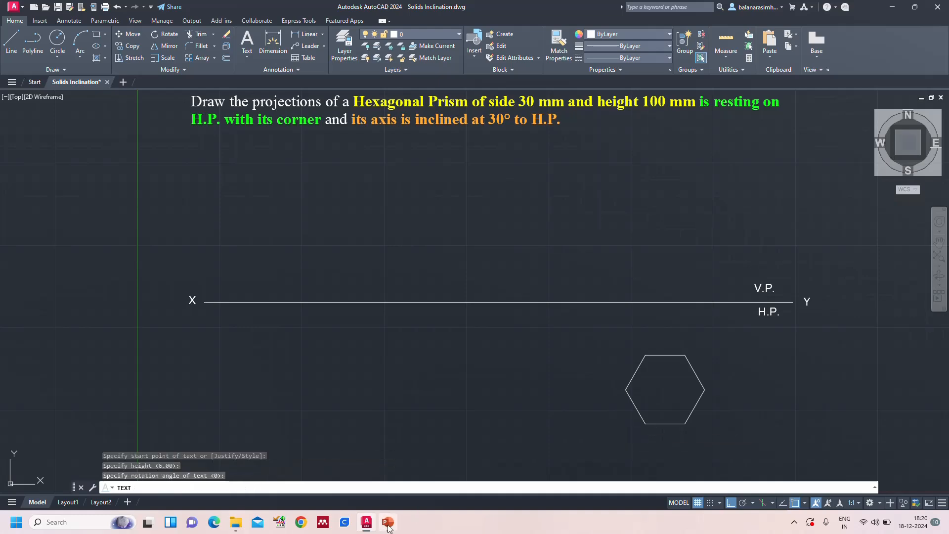
pyautogui.moveTo(388, 522)
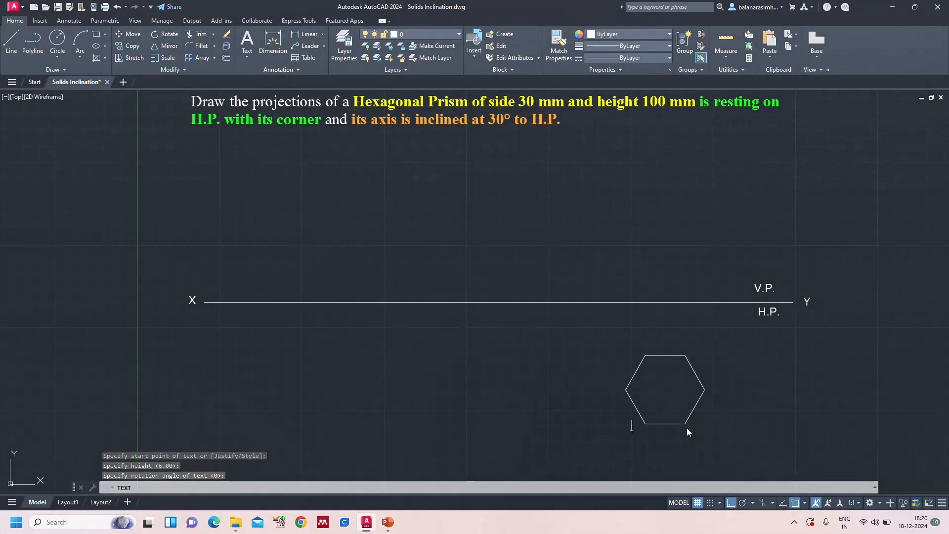
pyautogui.write('a')
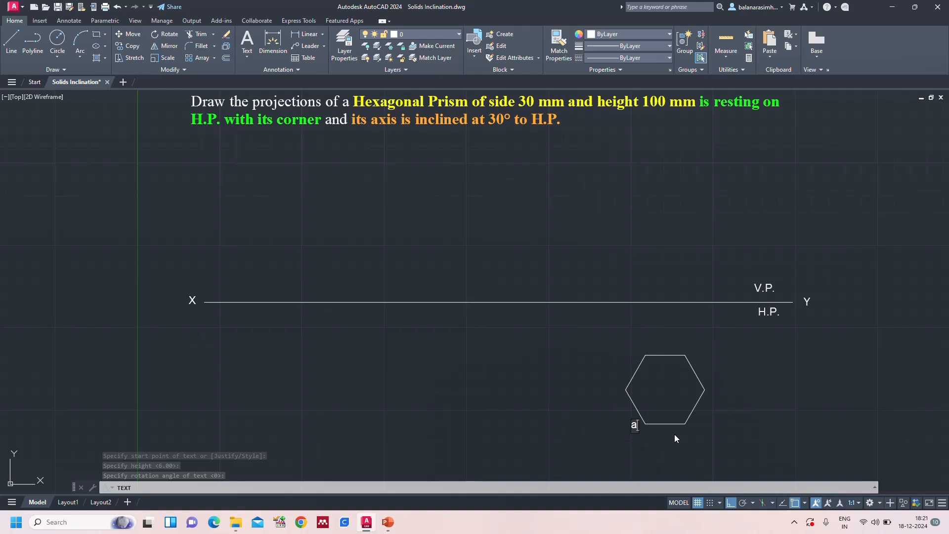
pyautogui.click(618, 387)
pyautogui.write('b')
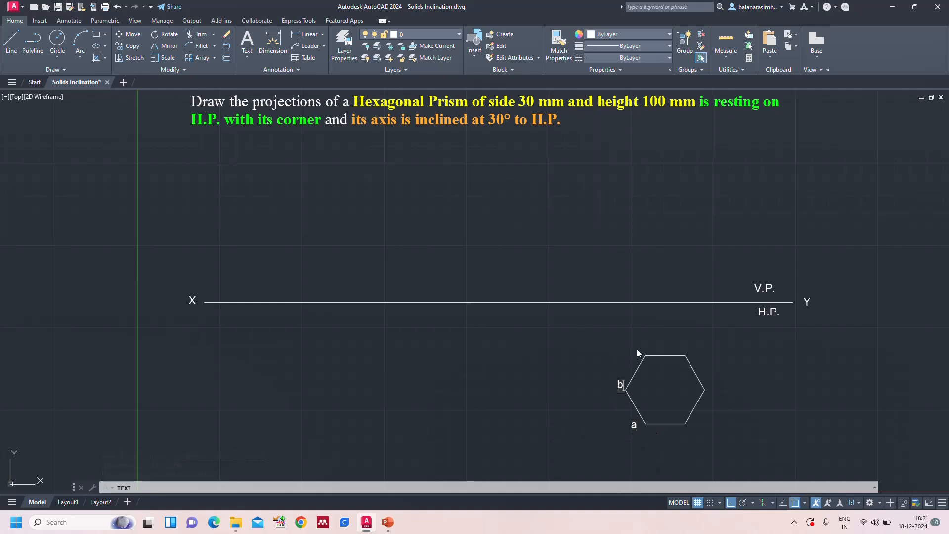
pyautogui.click(638, 348)
pyautogui.write('c')
pyautogui.click(686, 349)
pyautogui.write('d')
pyautogui.write('e')
pyautogui.write('f')
# Label the hexagon's corners on the inside with 1 to 6, clockwise from the corner at a
pyautogui.click(649, 420)
pyautogui.write('1')
pyautogui.click(632, 390)
pyautogui.write('2')
pyautogui.write('3')
pyautogui.click(678, 365)
pyautogui.write('4')
pyautogui.click(692, 391)
pyautogui.write('5')
pyautogui.click(679, 416)
pyautogui.write('6')
pyautogui.press('Escape')
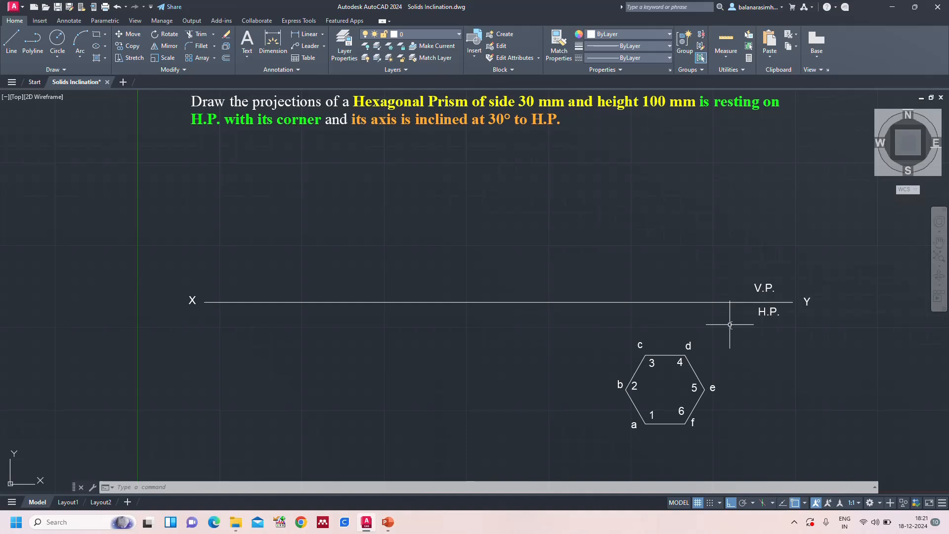
# Draw vertical projector lines from hexagon corners b and c up to the XY line
pyautogui.write('l')
pyautogui.press('Return')
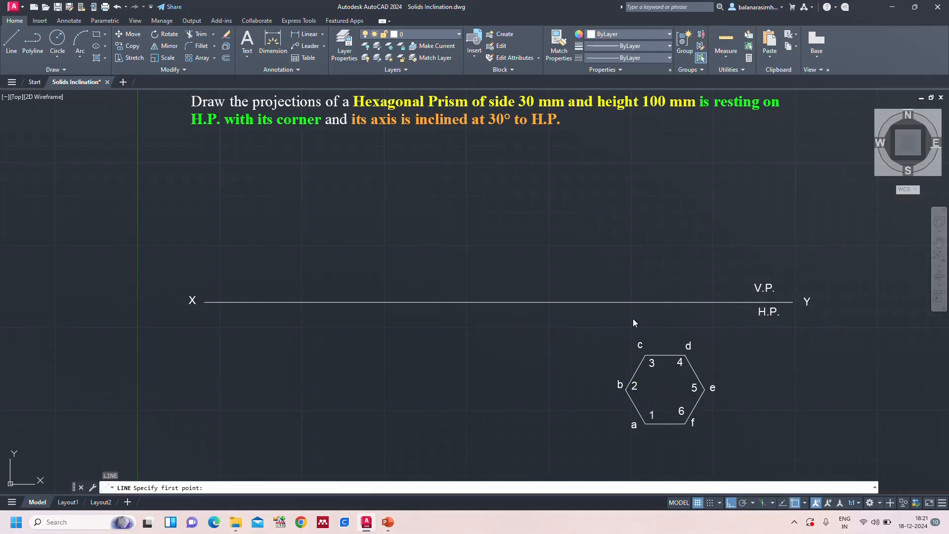
pyautogui.click(630, 390)
pyautogui.click(626, 302)
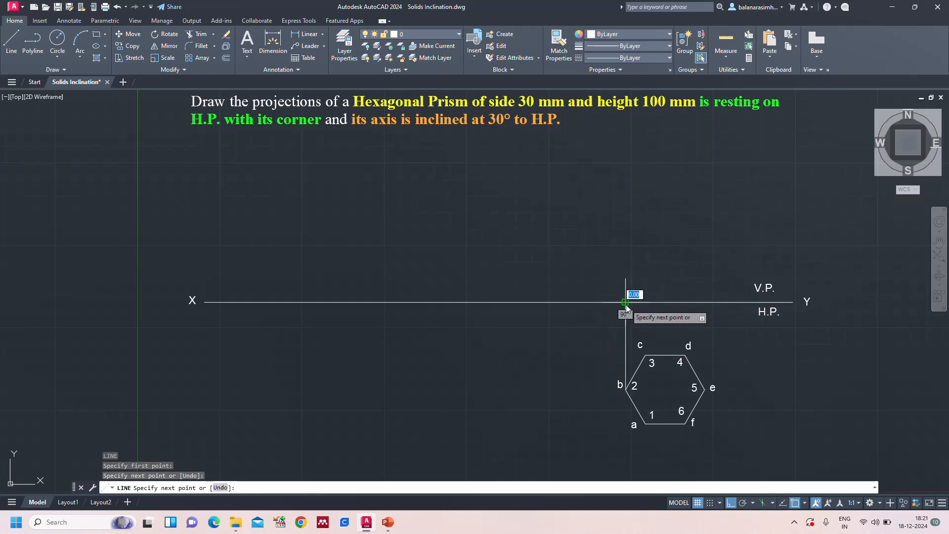
pyautogui.press('Return')
pyautogui.press('Return')
pyautogui.click(644, 357)
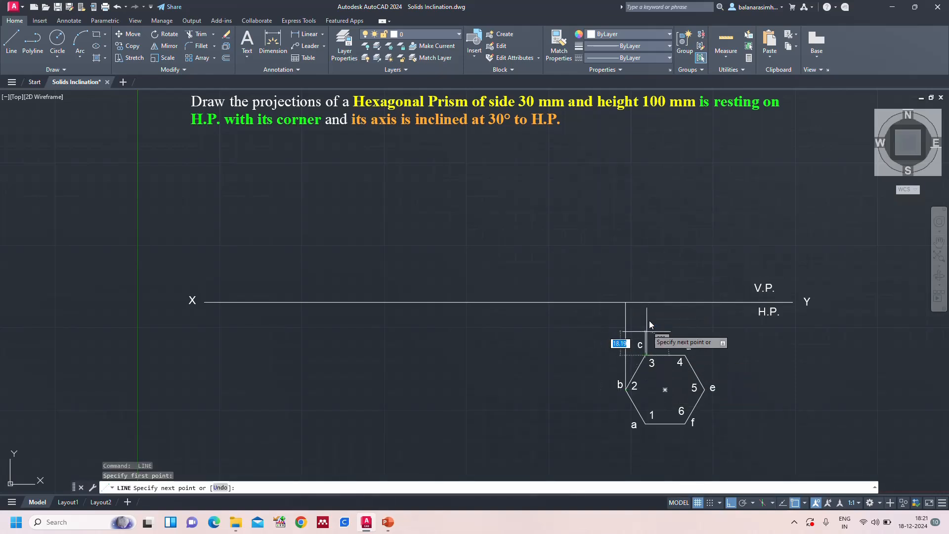
pyautogui.click(645, 302)
pyautogui.press('Return')
pyautogui.press('Return')
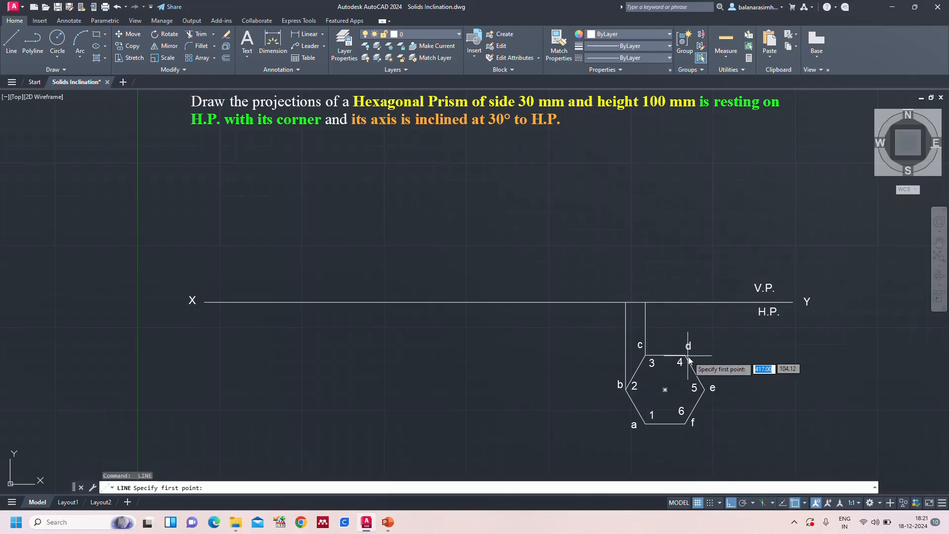
# Draw vertical projector lines from hexagon corners d and e up to the XY line
pyautogui.click(684, 355)
pyautogui.click(684, 302)
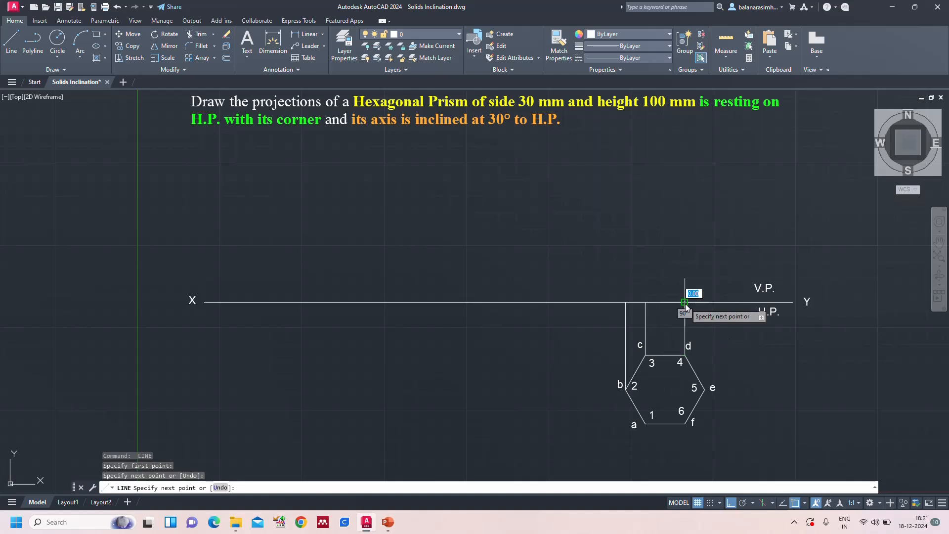
pyautogui.press('Return')
pyautogui.press('Return')
pyautogui.click(705, 391)
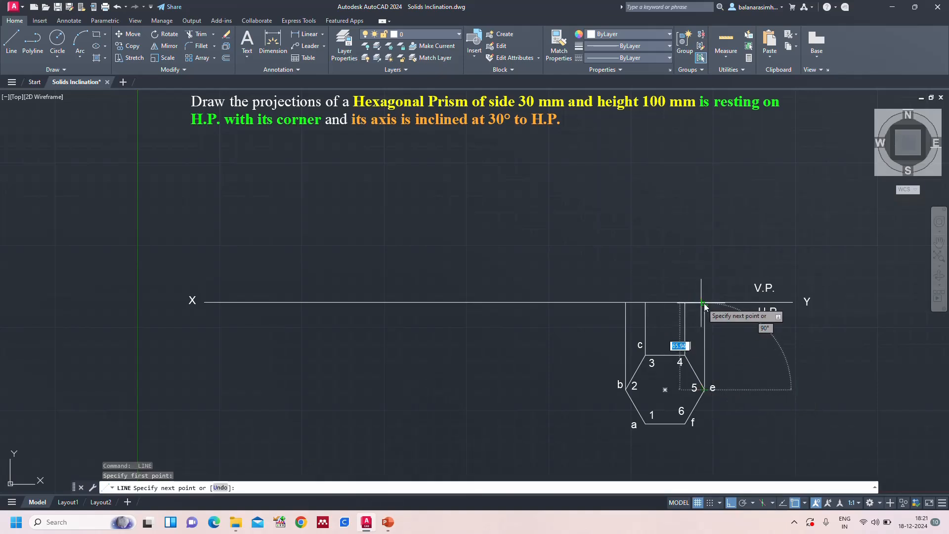
pyautogui.click(704, 302)
pyautogui.press('Return')
pyautogui.press('Return')
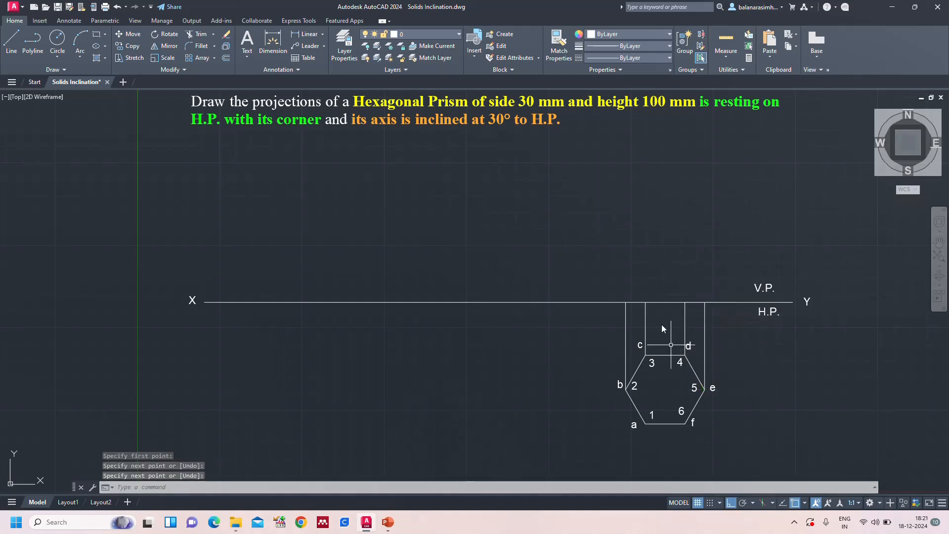
# Draw the front view's base line along XY from the projector of b to the projector of e
pyautogui.click(626, 302)
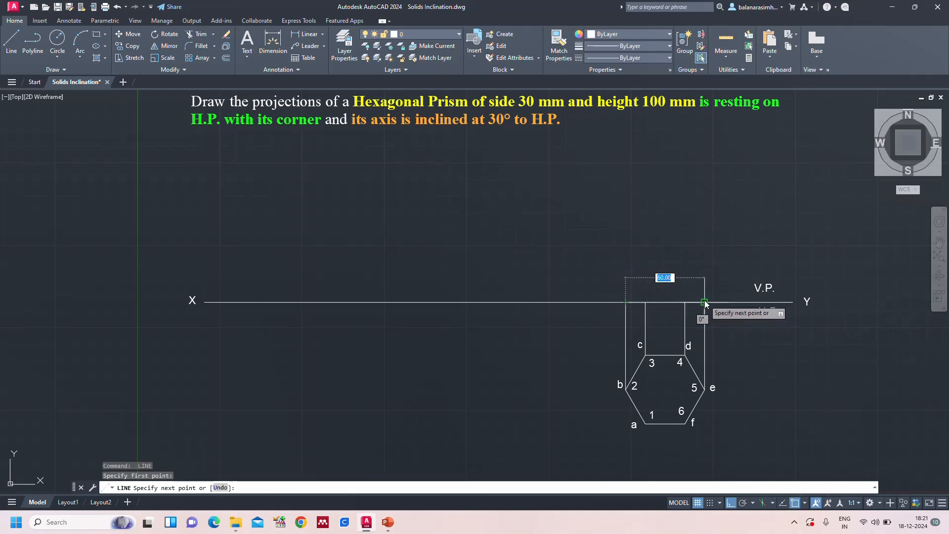
pyautogui.press('Return')
pyautogui.press('Return')
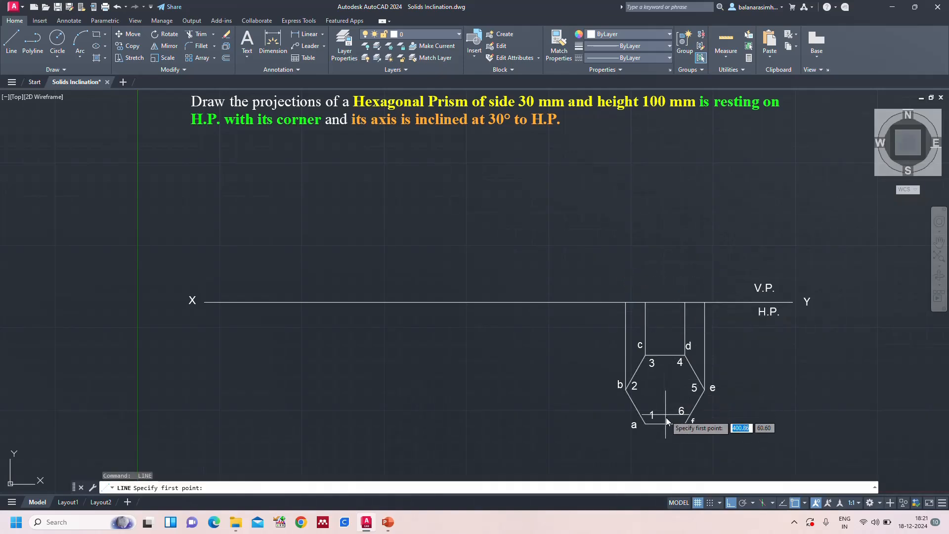
# Draw a vertical projector line from the hexagon's centre up to the XY line
pyautogui.click(665, 389)
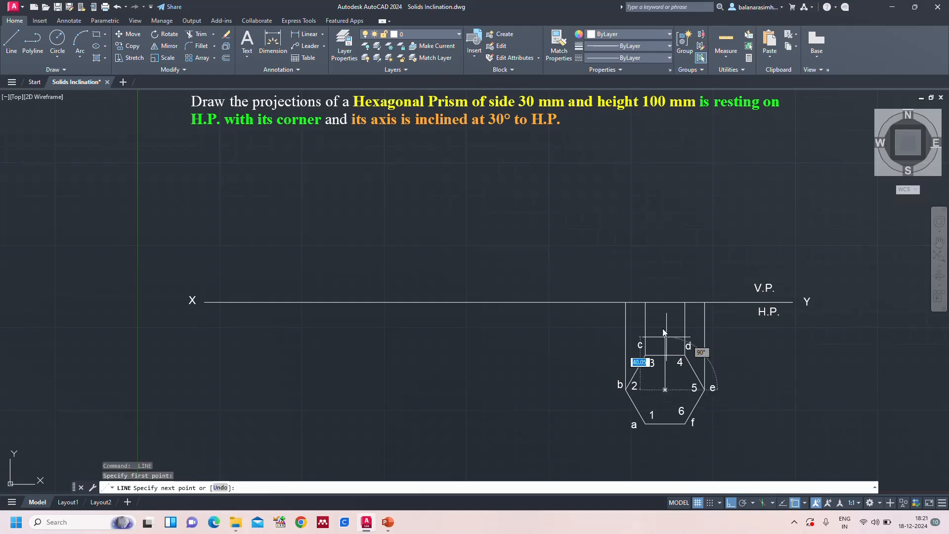
pyautogui.click(666, 305)
pyautogui.press('Return')
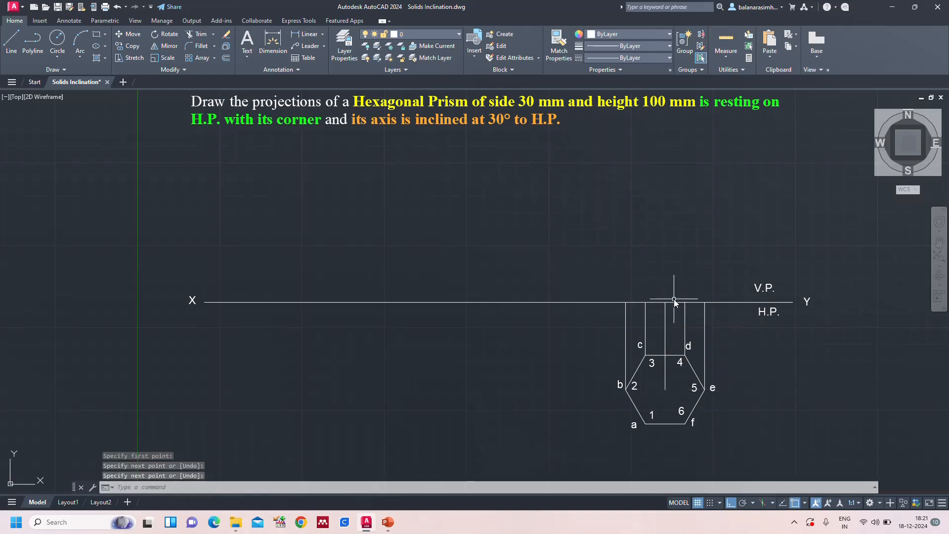
# Draw the prism's axis as a 100 mm vertical line upward from the centre projector's end on XY
pyautogui.press('Return')
pyautogui.click(666, 303)
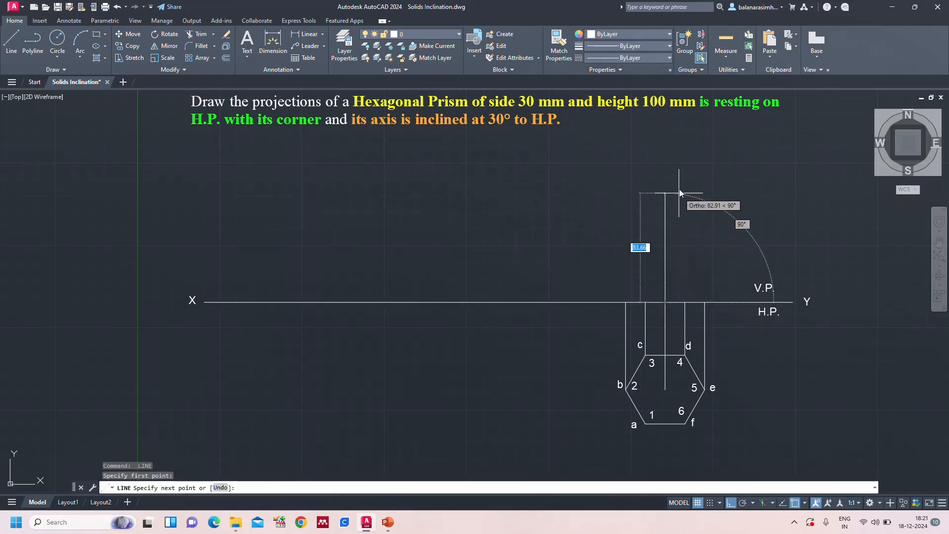
pyautogui.write('100')
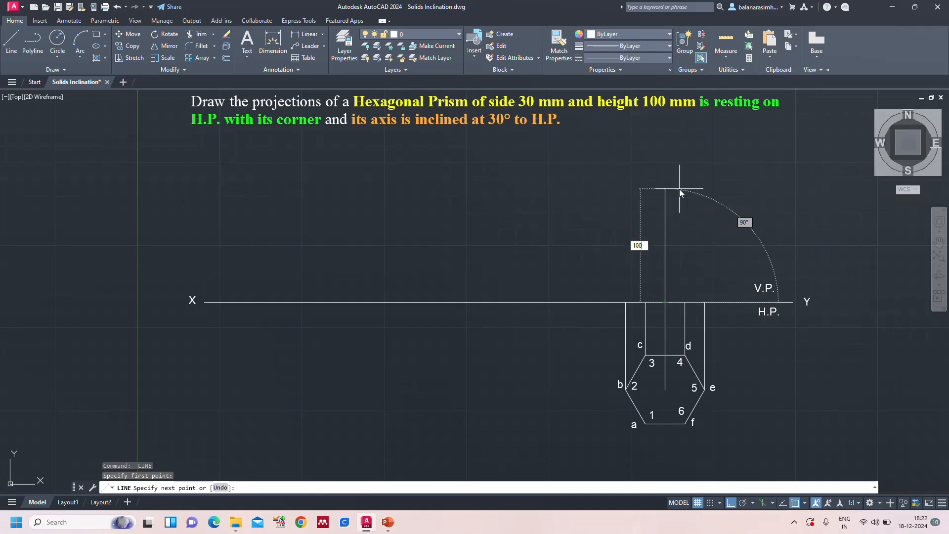
pyautogui.press('Return')
pyautogui.press('Escape')
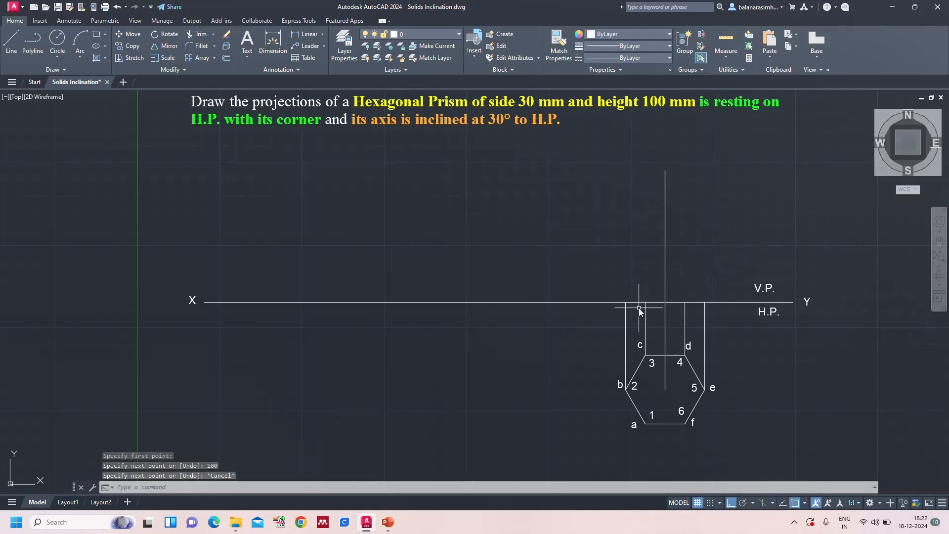
# Draw 100 mm vertical lines upward from XY at the projectors of corners b and c
pyautogui.press('space')
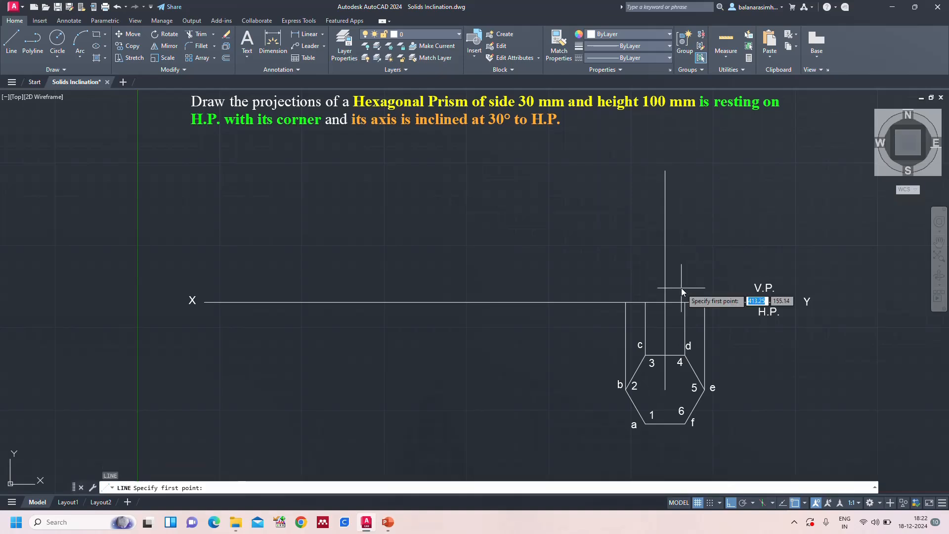
pyautogui.click(625, 302)
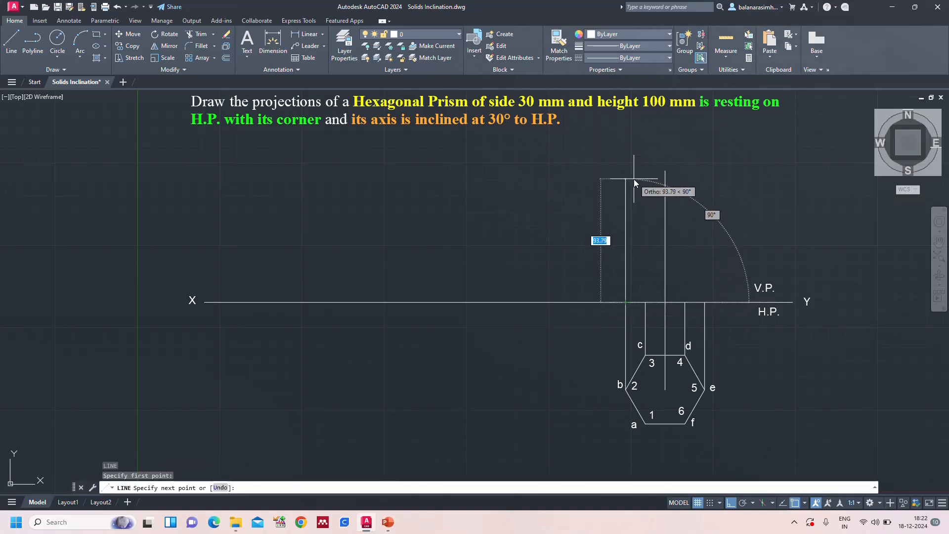
pyautogui.write('100')
pyautogui.press('Return')
pyautogui.press('Return')
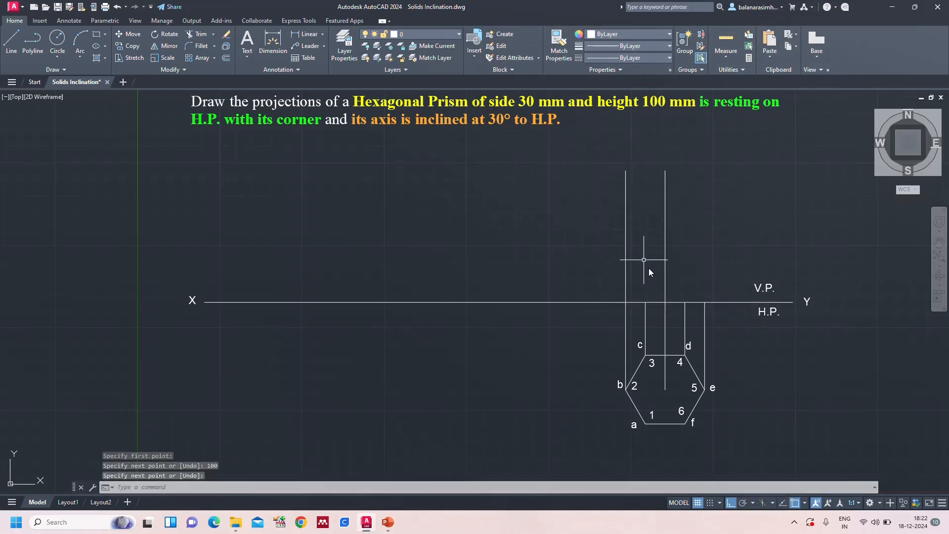
pyautogui.press('space')
pyautogui.click(645, 302)
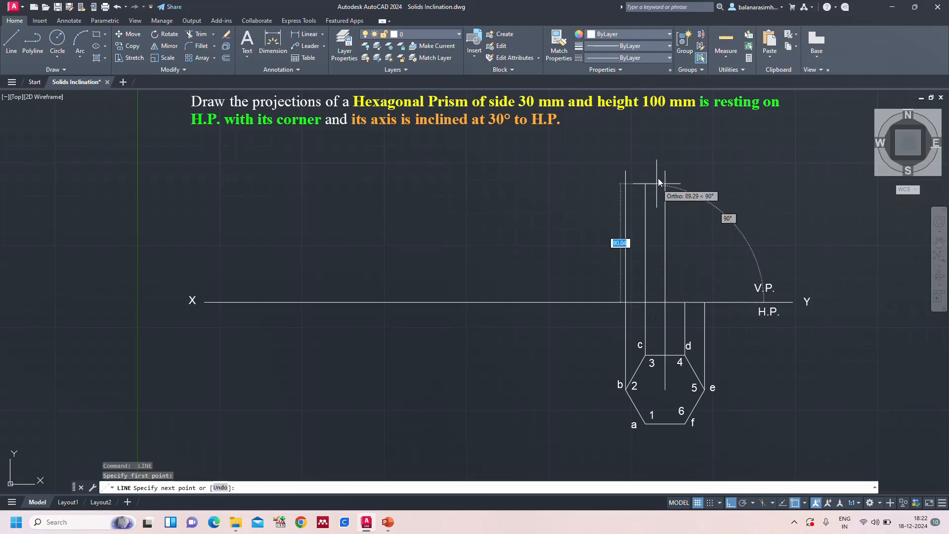
pyautogui.write('100')
pyautogui.press('Return')
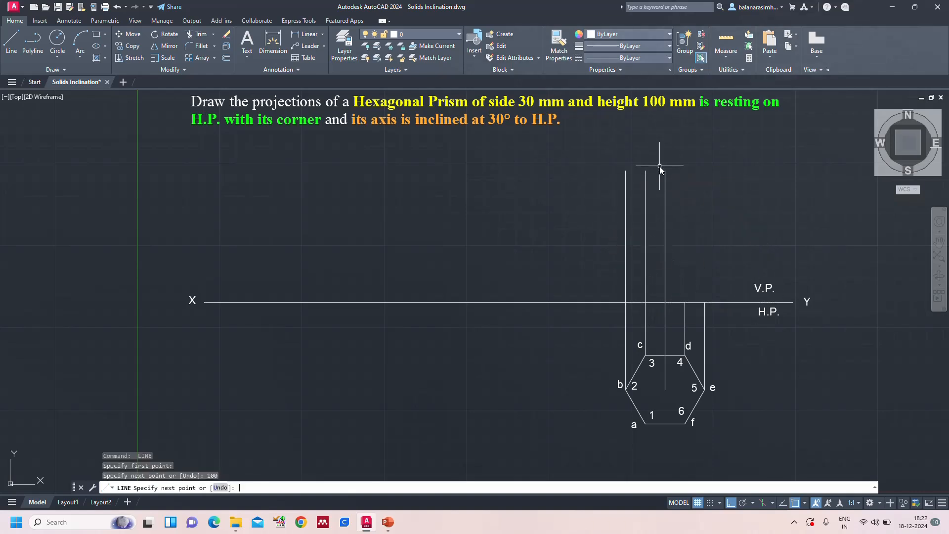
pyautogui.press('Return')
# Draw a 100 mm vertical line upward from XY at the projector of corner d
pyautogui.press('space')
pyautogui.click(685, 302)
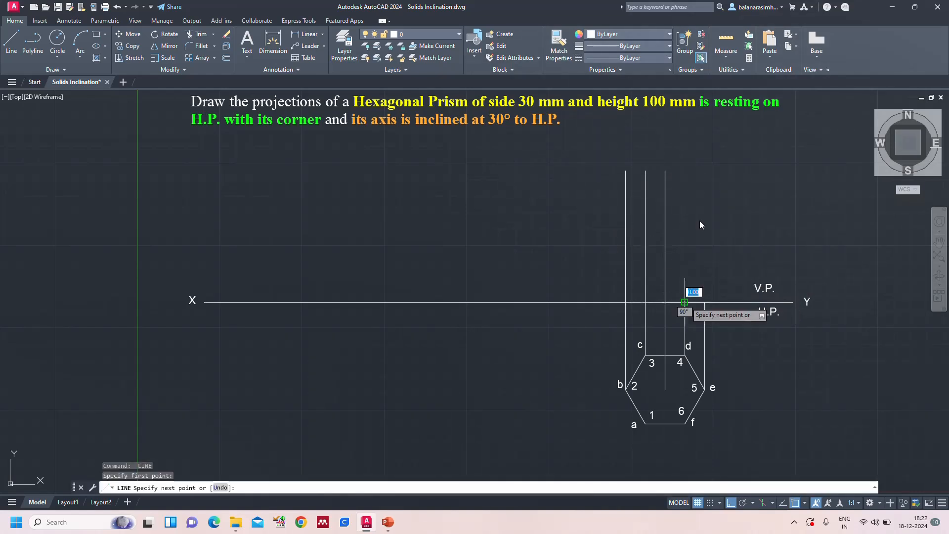
pyautogui.write('100')
pyautogui.press('Return')
pyautogui.press('Return')
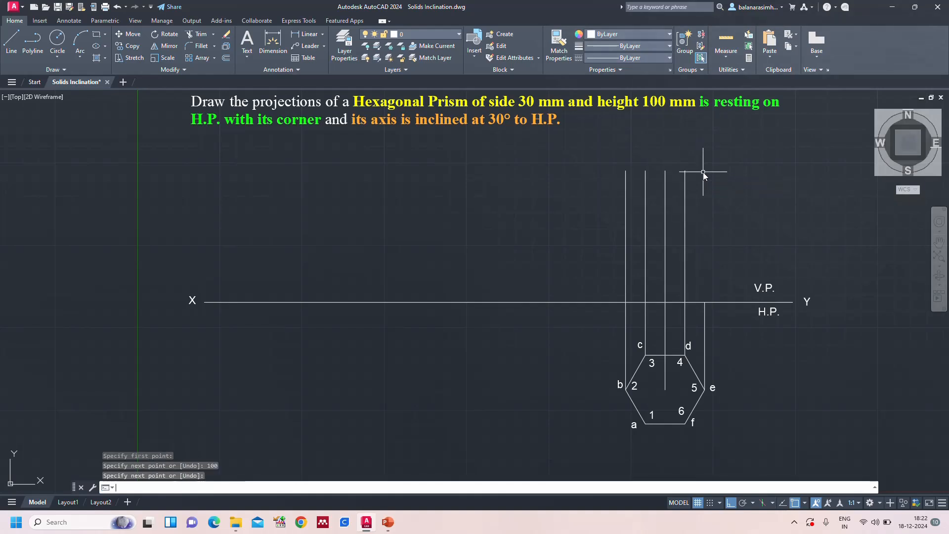
pyautogui.press('space')
pyautogui.click(710, 285)
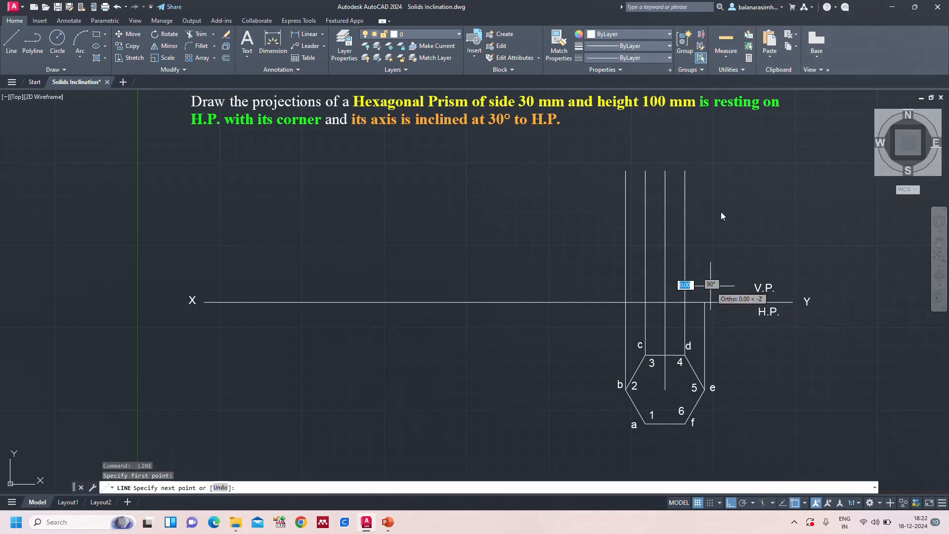
pyautogui.press('Escape')
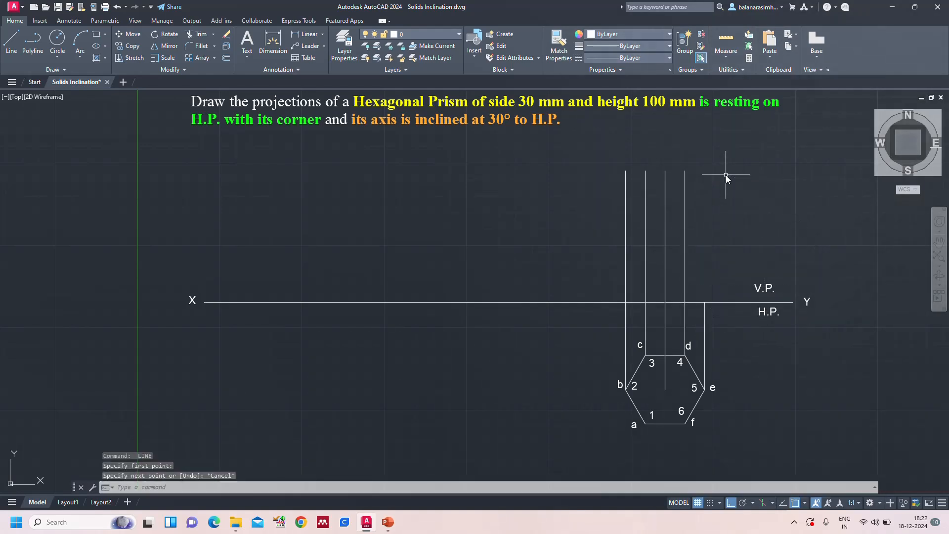
# Draw a 100 mm vertical line upward from XY at the projector of corner e
pyautogui.press('space')
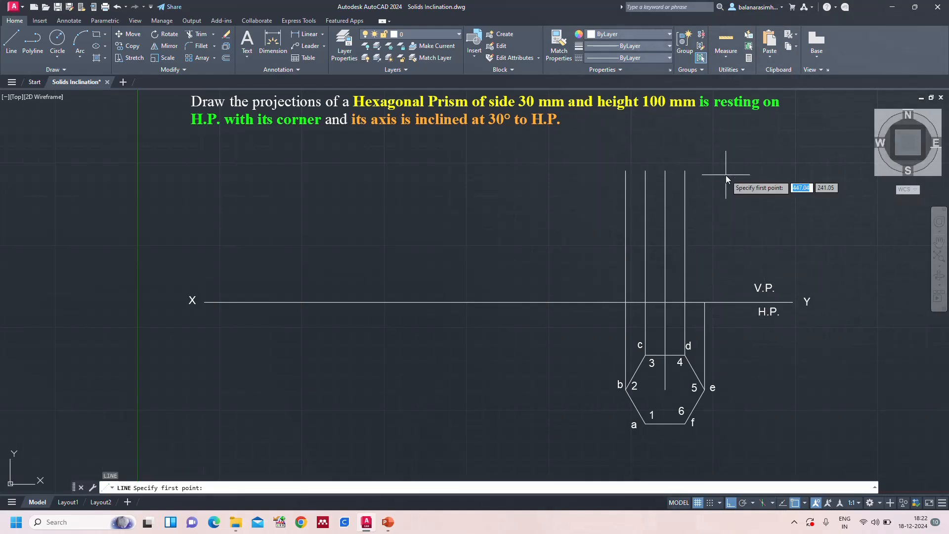
pyautogui.click(706, 302)
pyautogui.write('100')
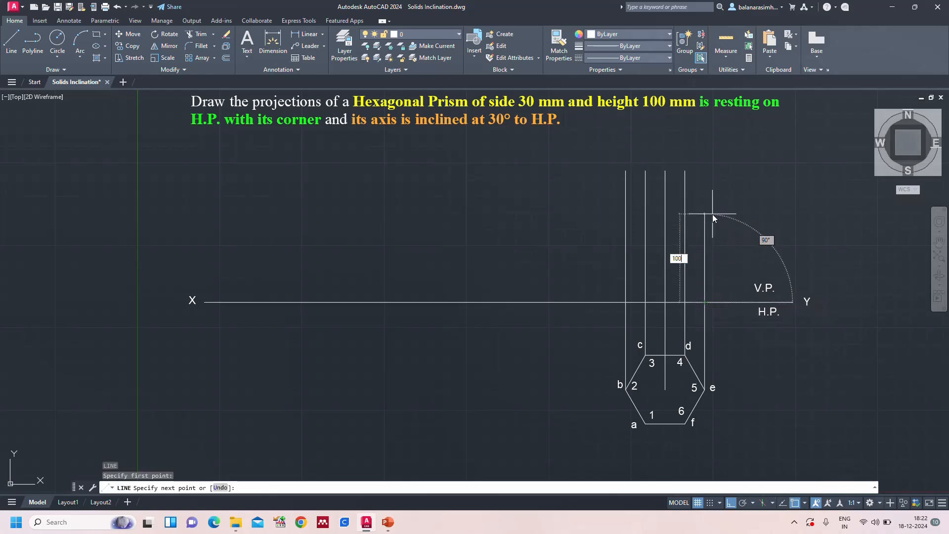
pyautogui.press('Return')
pyautogui.press('Return')
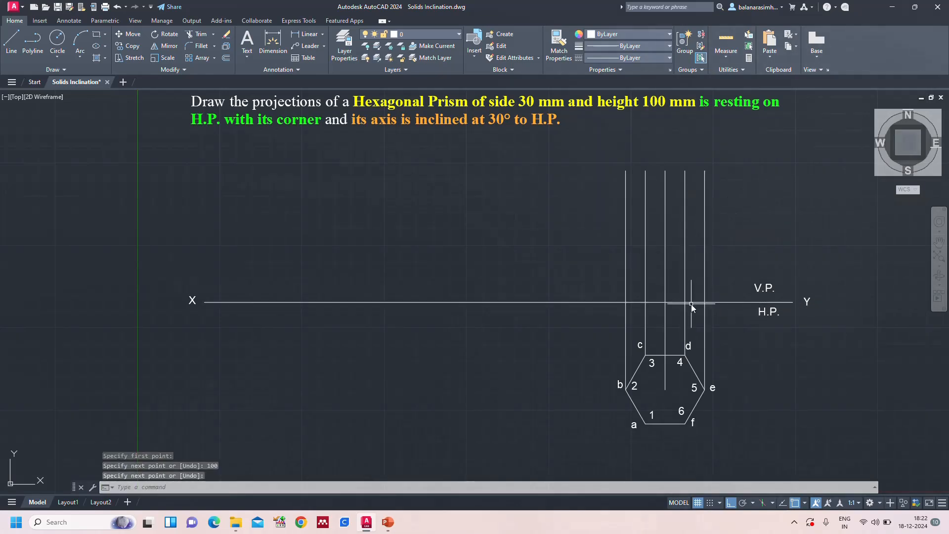
# Erase the XY line and undo the erasure
pyautogui.click(692, 301)
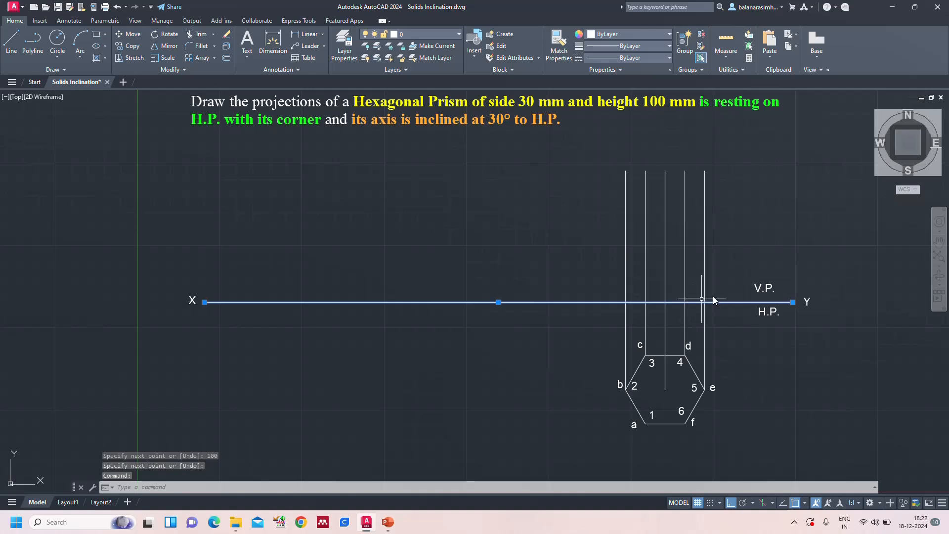
pyautogui.press('Escape')
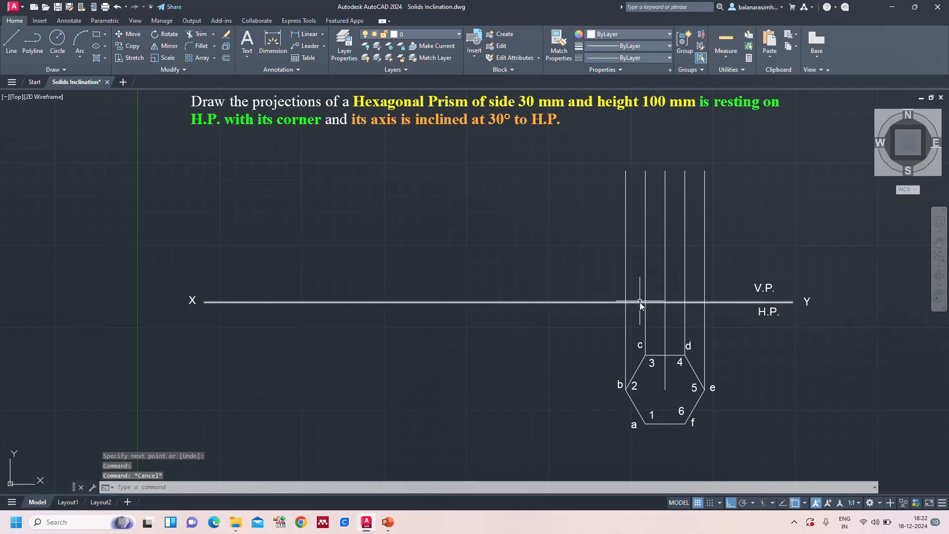
pyautogui.click(640, 303)
pyautogui.press('Delete')
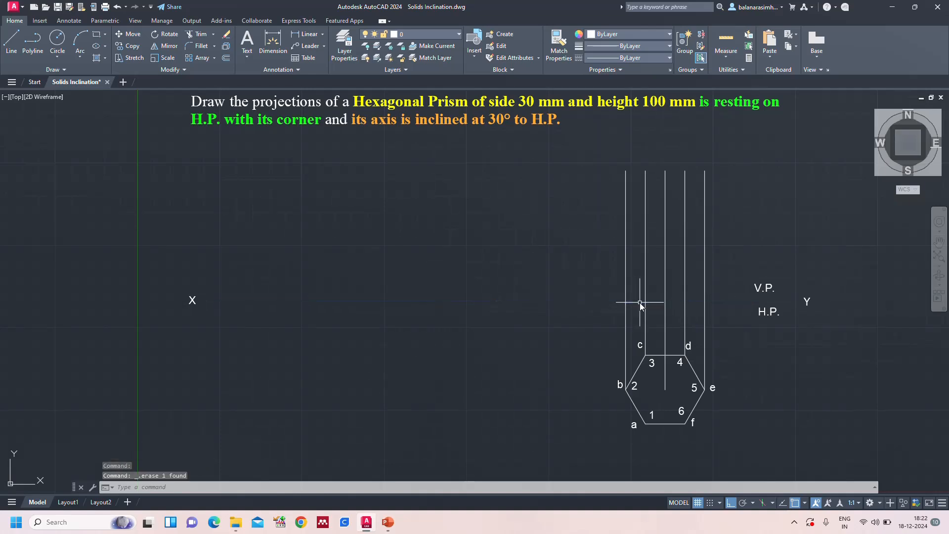
pyautogui.hotkey('ctrl', 'z')
# Draw the front view's bottom edge along XY from the projector of corner b to the projector of corner e
pyautogui.press('l')
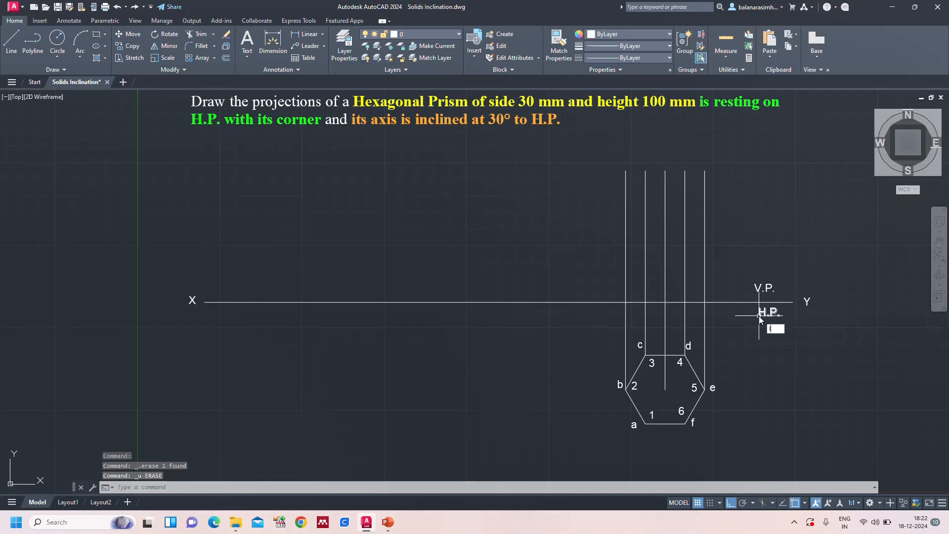
pyautogui.press('Return')
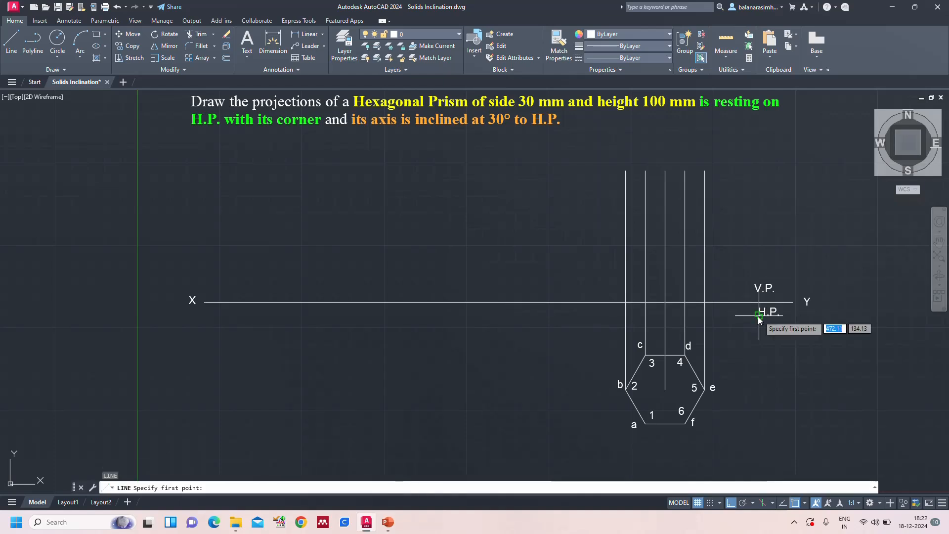
pyautogui.click(626, 303)
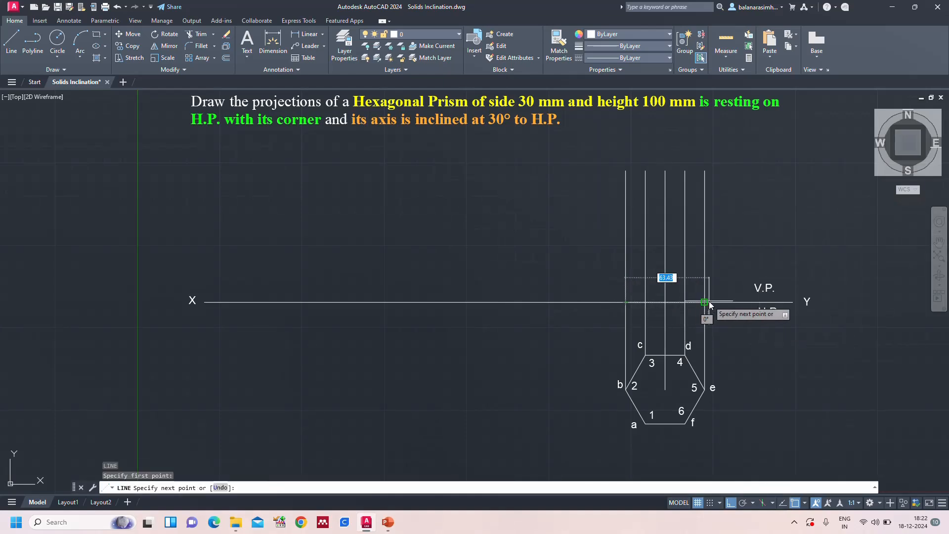
pyautogui.click(705, 303)
pyautogui.press('Return')
pyautogui.press('Return')
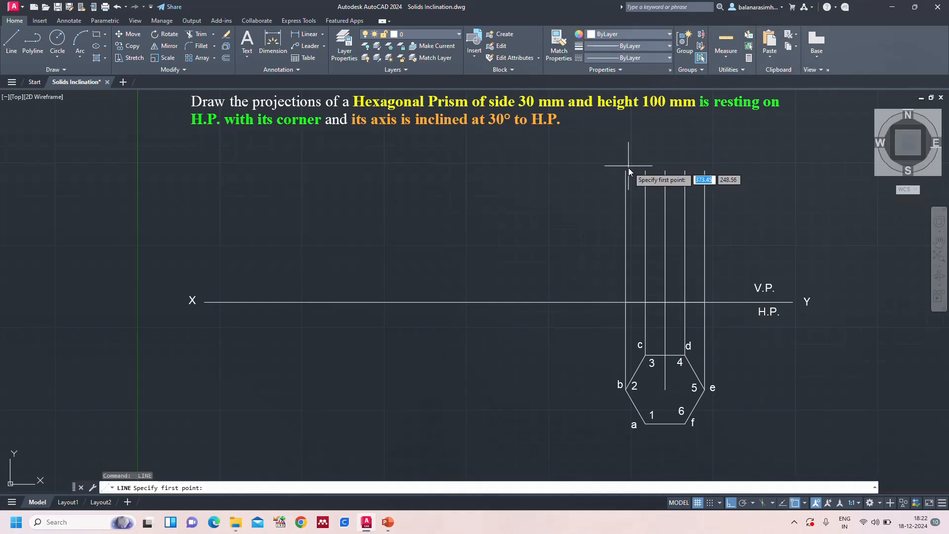
# Draw the front view's top edge joining the upper ends of the outermost vertical lines at b and e
pyautogui.click(625, 171)
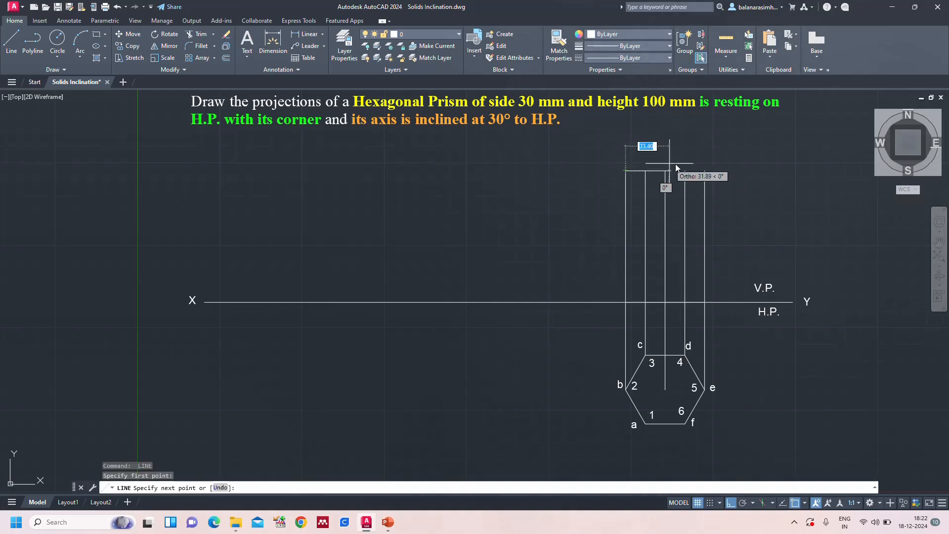
pyautogui.click(705, 171)
pyautogui.press('Return')
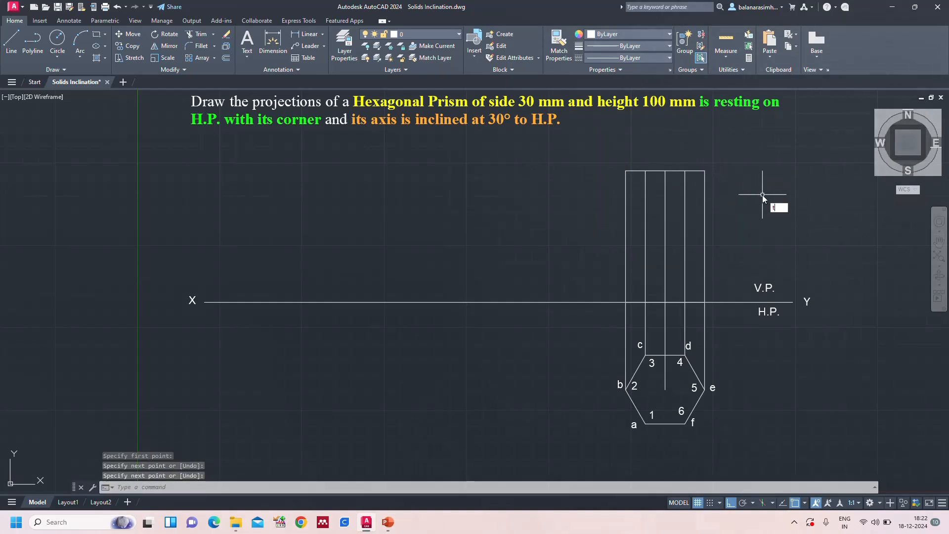
# Label the front view's upper corner above b as b' in single-line text, keeping the default 6.00 height and 0 rotation
pyautogui.write('text')
pyautogui.press('Return')
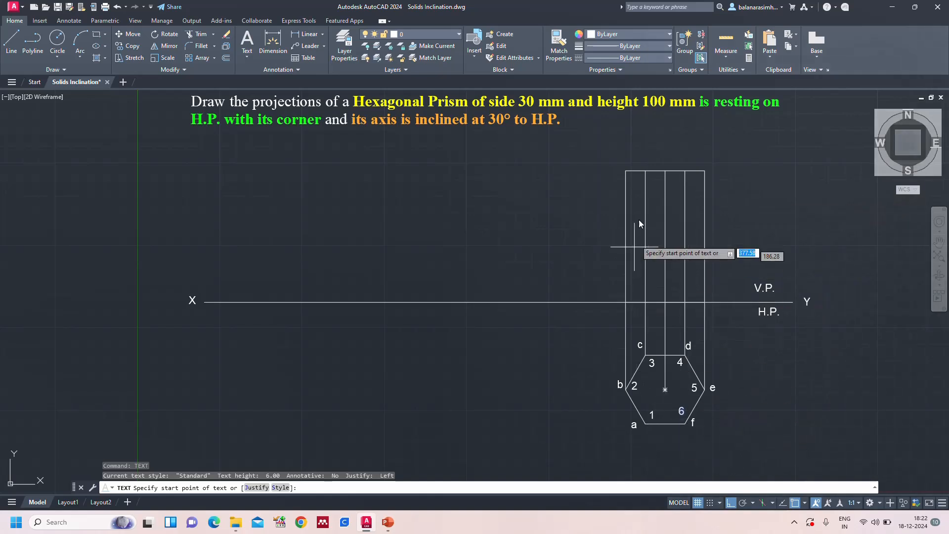
pyautogui.click(619, 165)
pyautogui.press('Return')
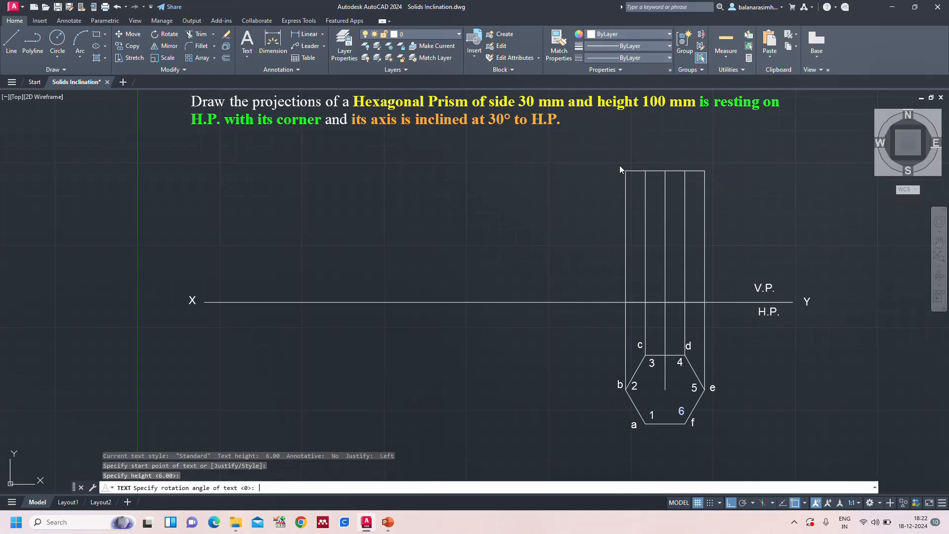
pyautogui.press('Return')
pyautogui.write("b'")
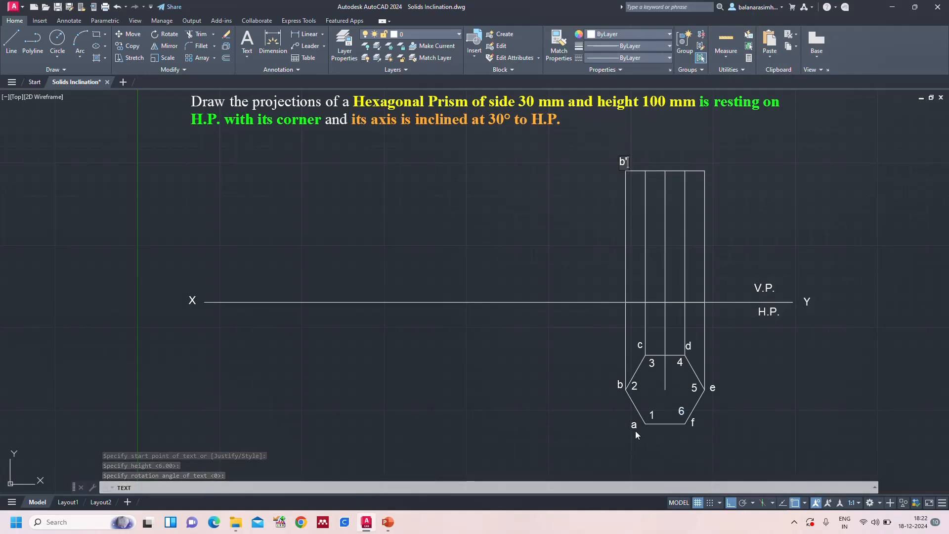
pyautogui.press('Return')
pyautogui.press('Return')
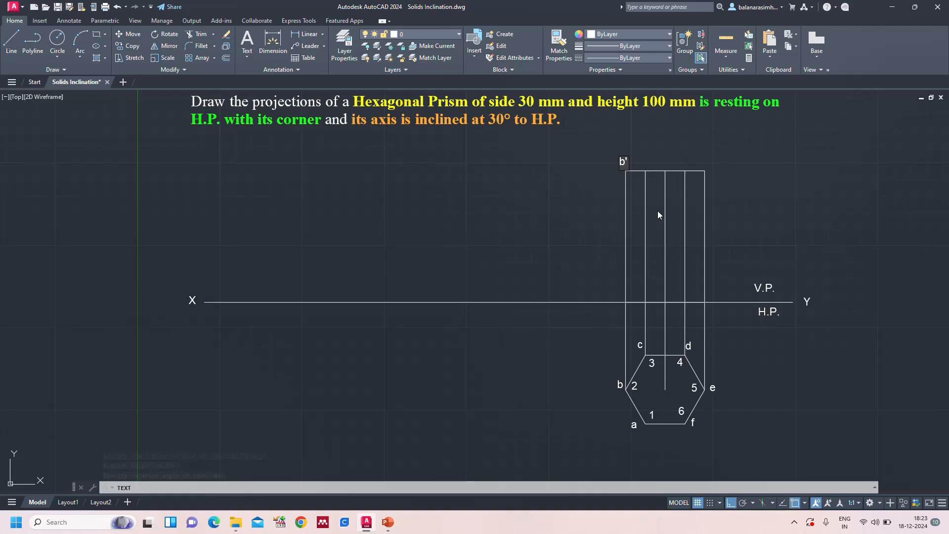
# Label the remaining top-edge points of the front view a'(c'), f'(d') and e' in order
pyautogui.click(636, 165)
pyautogui.write("a'(c')")
pyautogui.click(681, 165)
pyautogui.write("f'(d')")
pyautogui.click(711, 169)
pyautogui.write('e')
# Label the front view's base points just below XY as 2', 1'(3'), 6'(4') and 5' and finish the text
pyautogui.click(617, 313)
pyautogui.write('2')
pyautogui.click(676, 313)
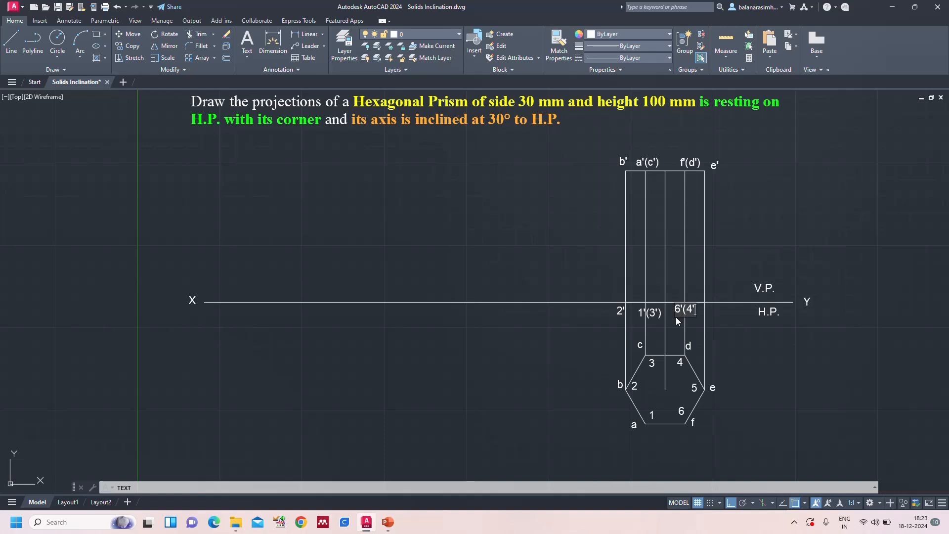
pyautogui.click(712, 312)
pyautogui.write("5'")
pyautogui.press('Return')
pyautogui.press('Return')
# Check the hexagonal prism reference slide in PowerPoint and return to the AutoCAD drawing
pyautogui.click(387, 525)
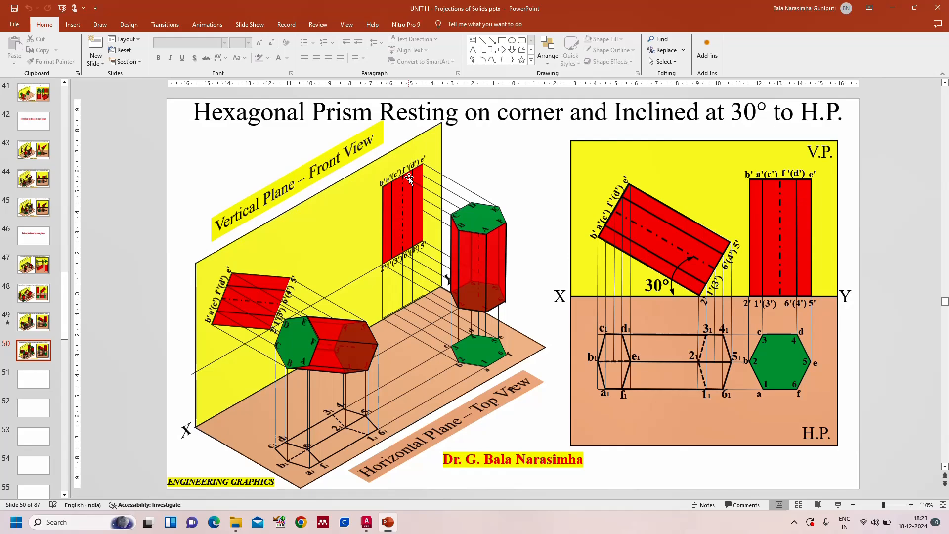
pyautogui.click(367, 522)
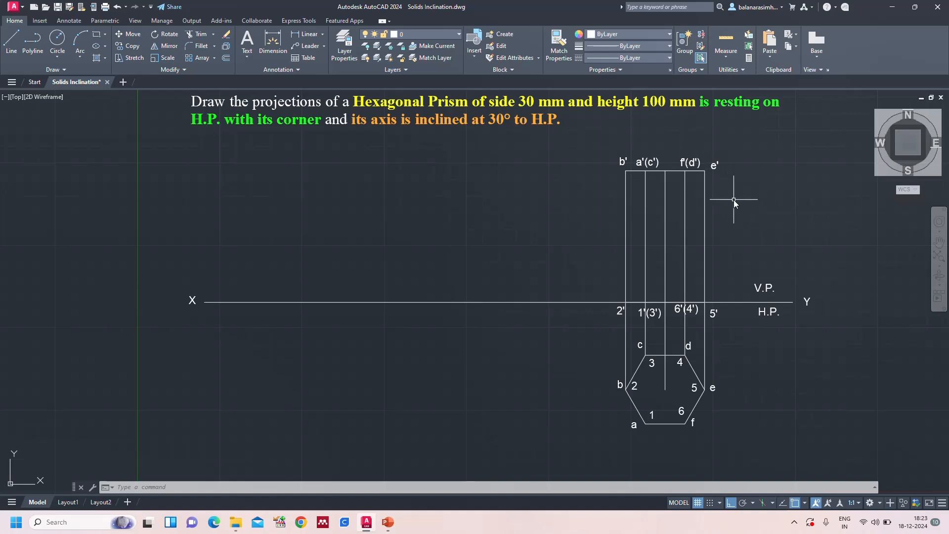
# Set the front view's five vertical lines, its top and bottom edges and the hexagon to Red with 0.35 mm lineweight
pyautogui.moveTo(731, 201)
pyautogui.mouseDown()
pyautogui.moveTo(646, 205)
pyautogui.moveTo(533, 265)
pyautogui.mouseUp()
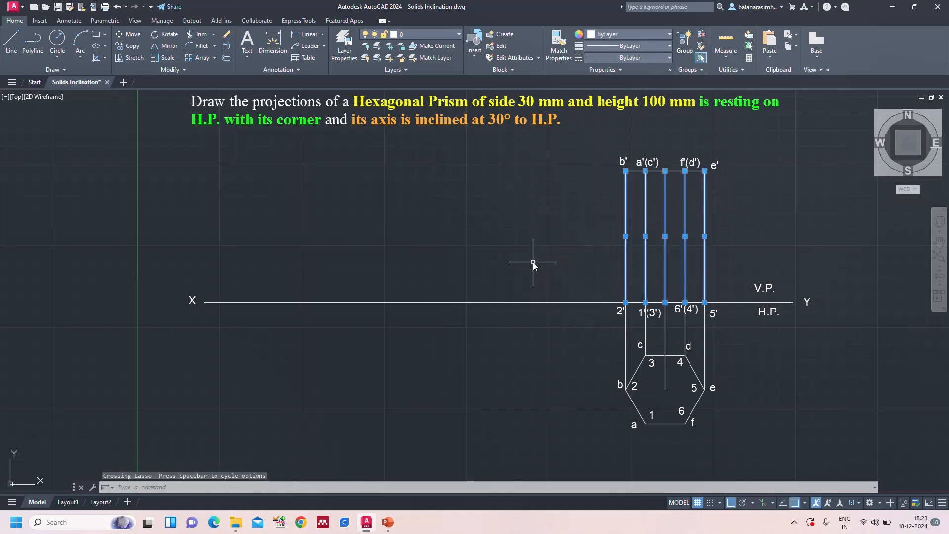
pyautogui.click(658, 171)
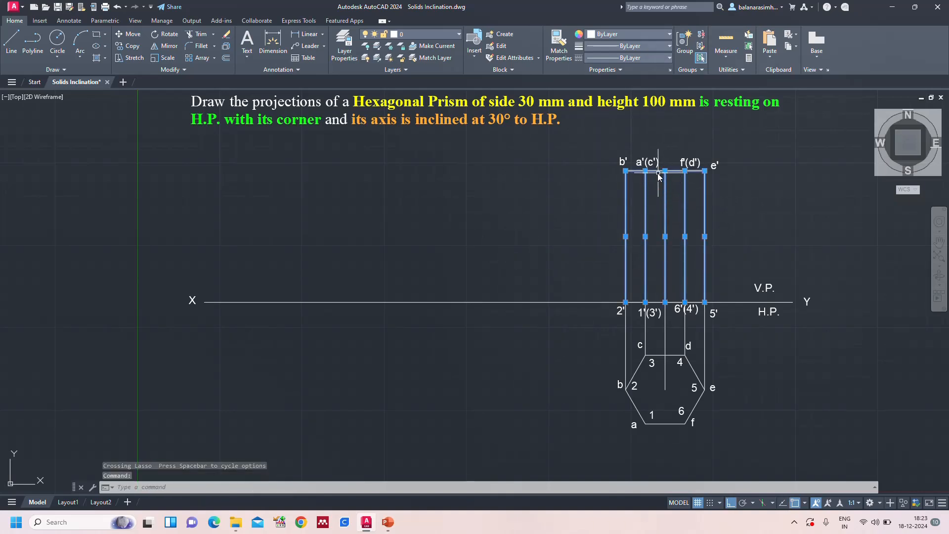
pyautogui.click(656, 302)
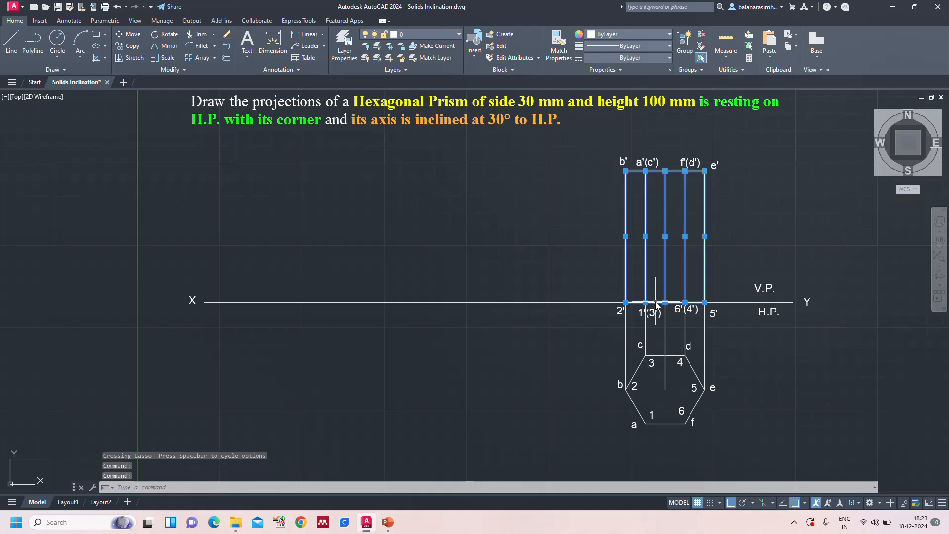
pyautogui.click(672, 355)
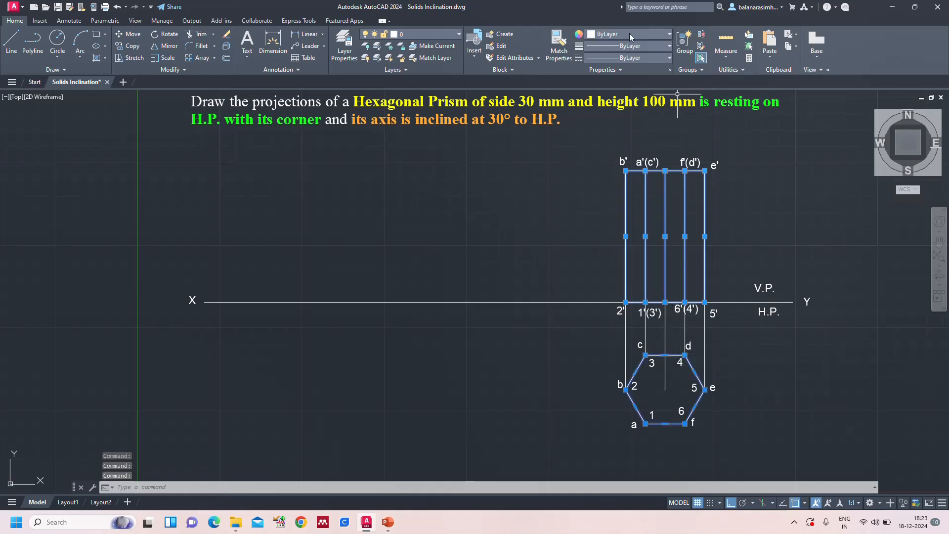
pyautogui.click(629, 34)
pyautogui.click(596, 134)
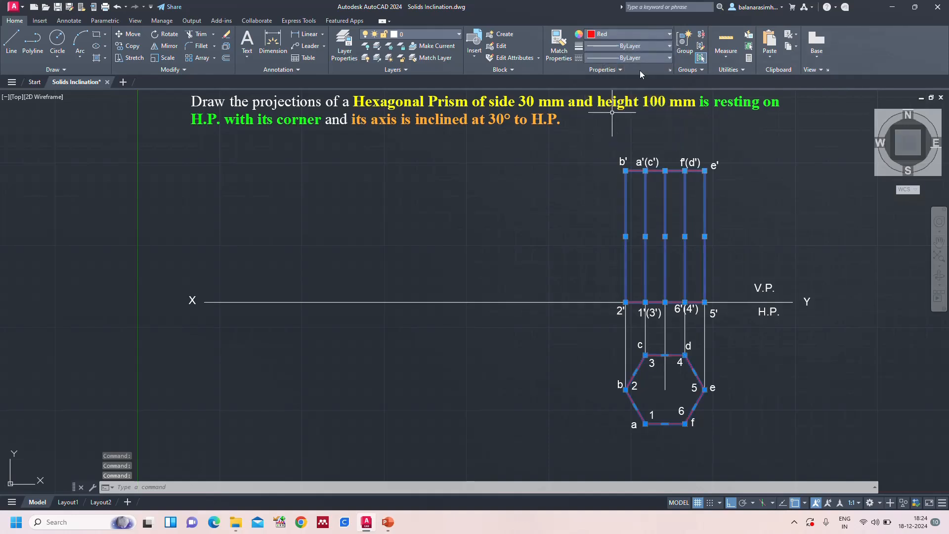
pyautogui.click(633, 45)
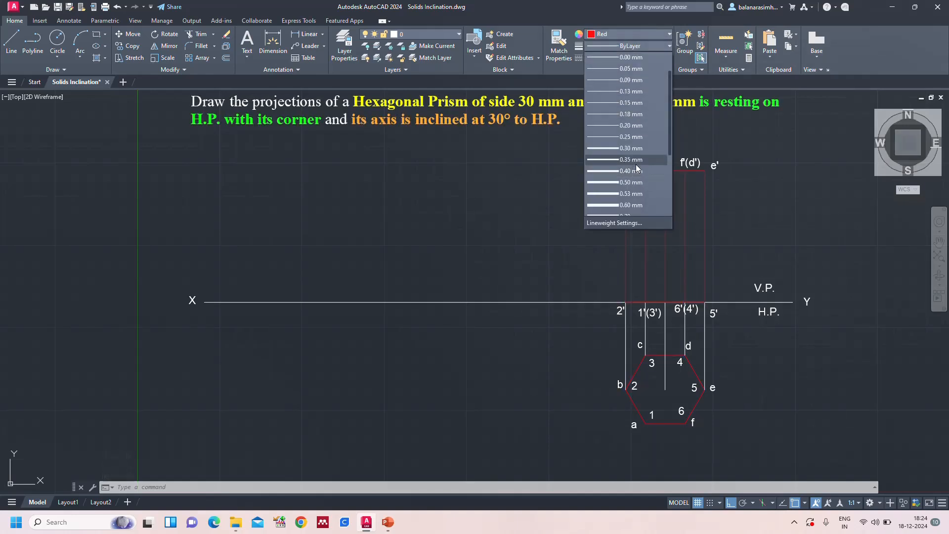
pyautogui.click(637, 160)
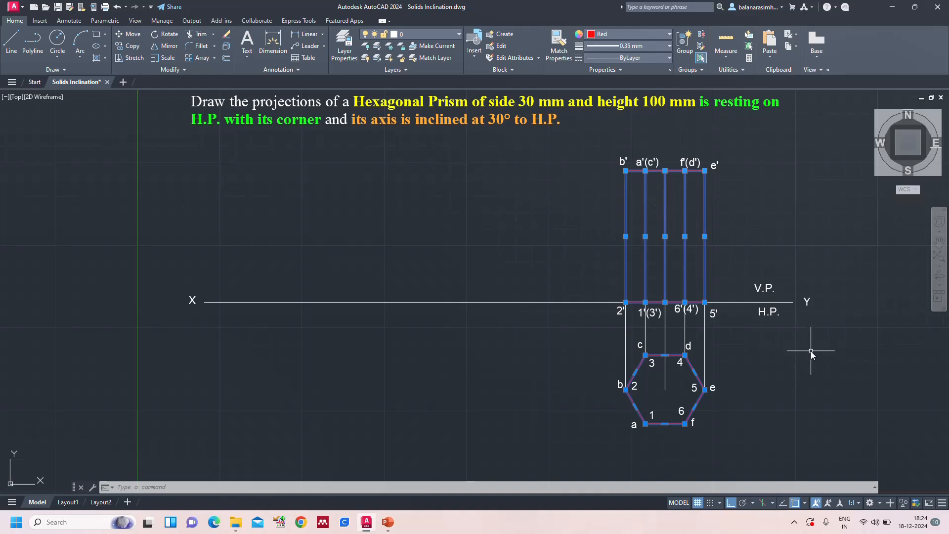
pyautogui.press('Escape')
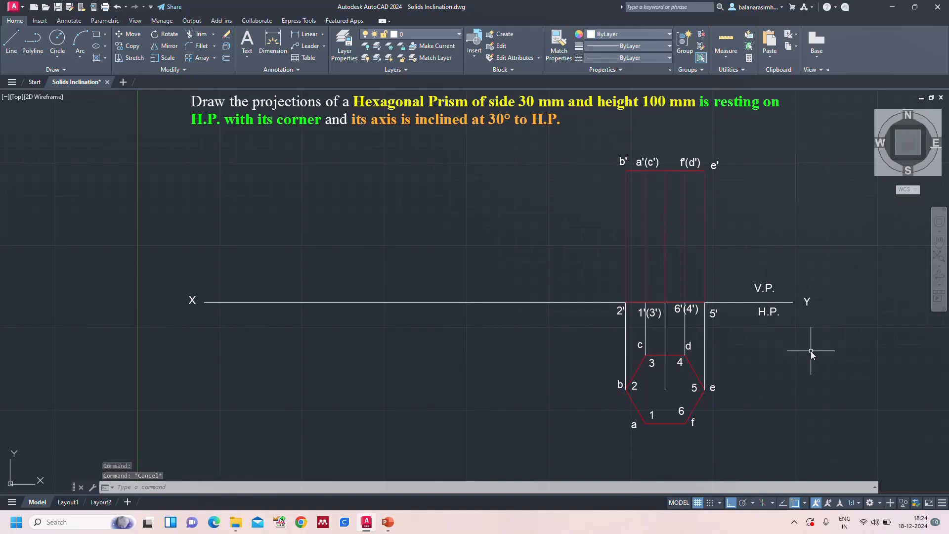
# Turn on lineweight display in the drawing by setting LWDISPLAY to on
pyautogui.write('l')
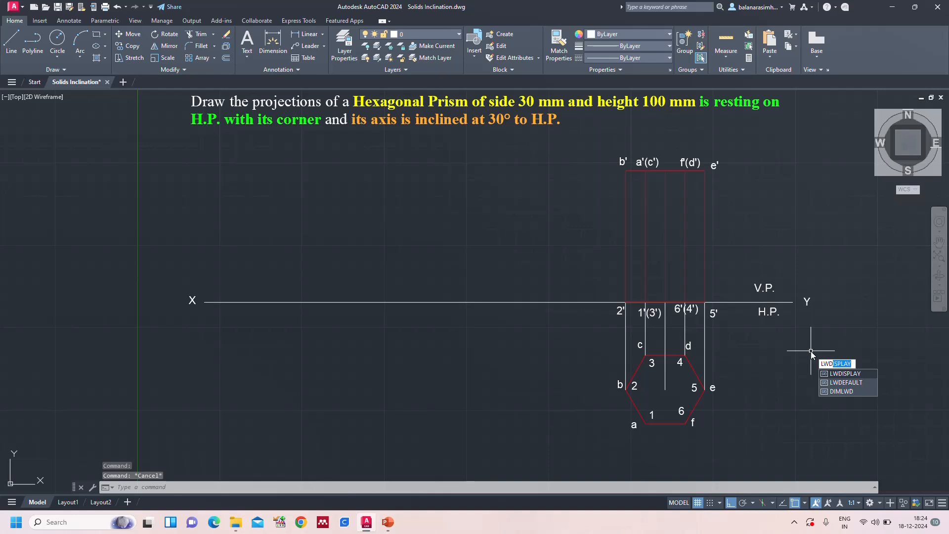
pyautogui.press('Return')
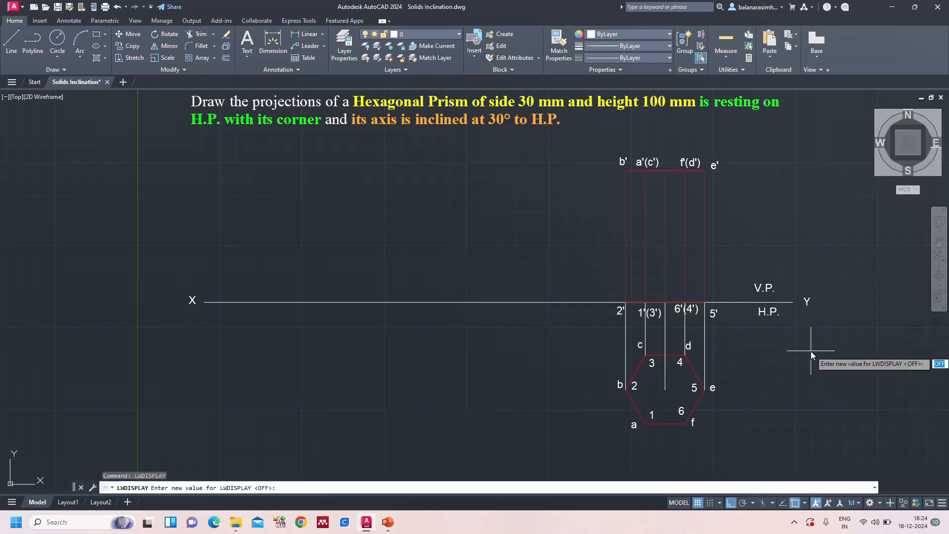
pyautogui.write('on')
pyautogui.press('Return')
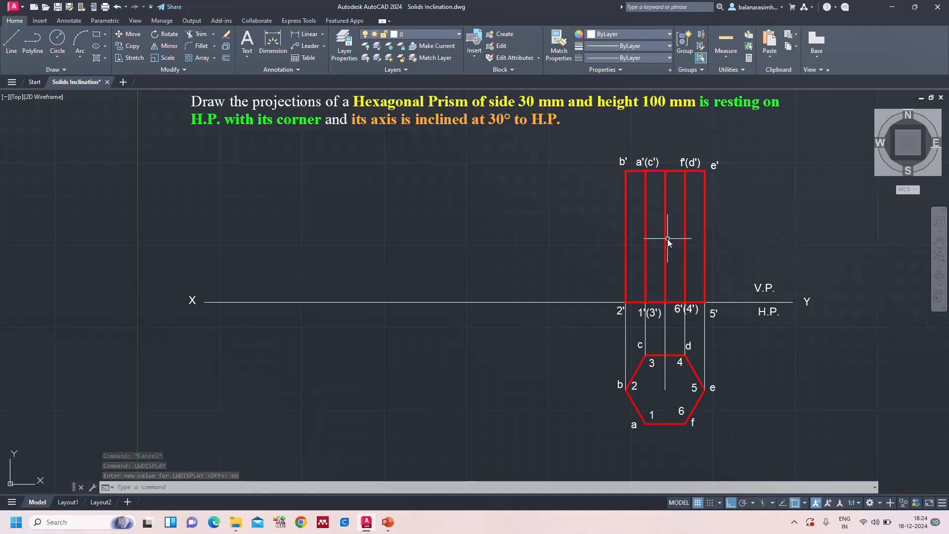
pyautogui.scroll(4, 692, 278)
pyautogui.scroll(6, 692, 278)
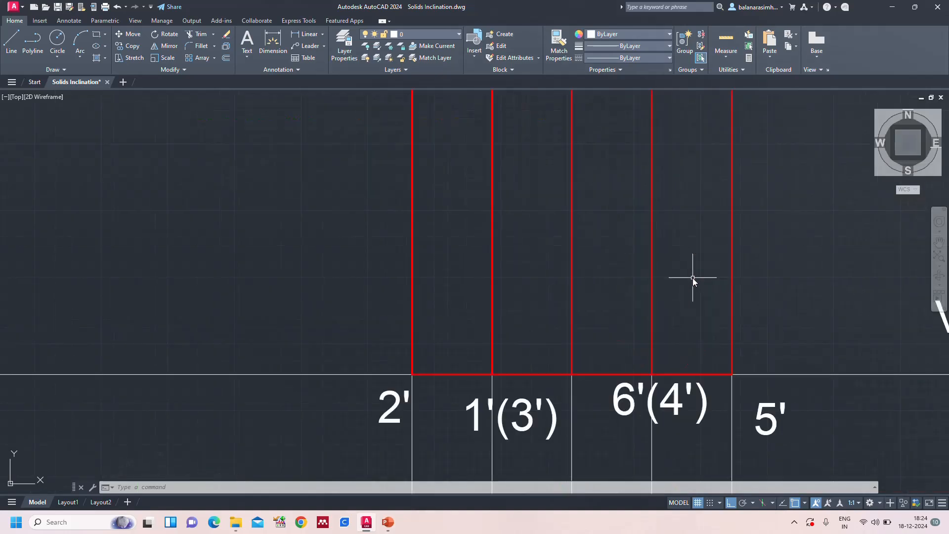
pyautogui.write('z')
pyautogui.press('Return')
pyautogui.write('a')
pyautogui.press('Return')
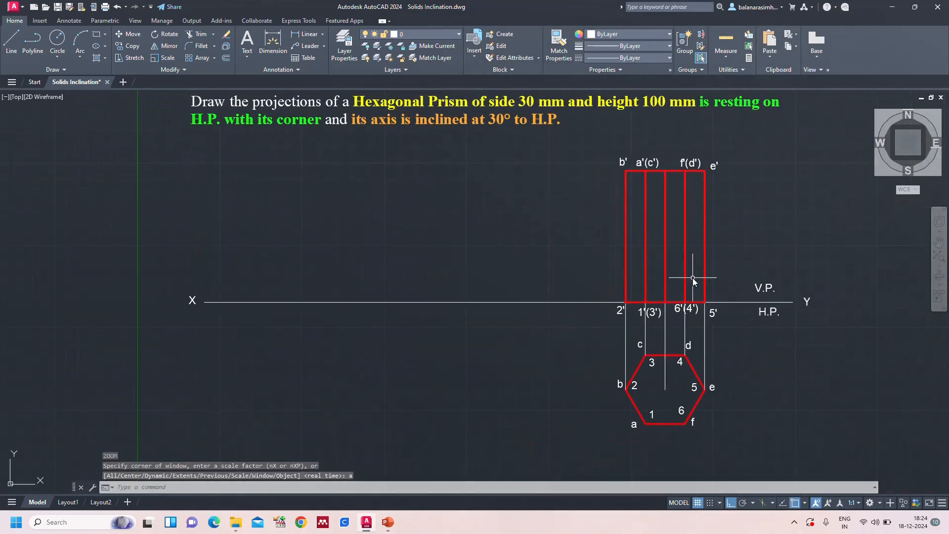
# Load the CENTER2 and DASHED2 linetypes from acad.lin into the drawing
pyautogui.click(642, 58)
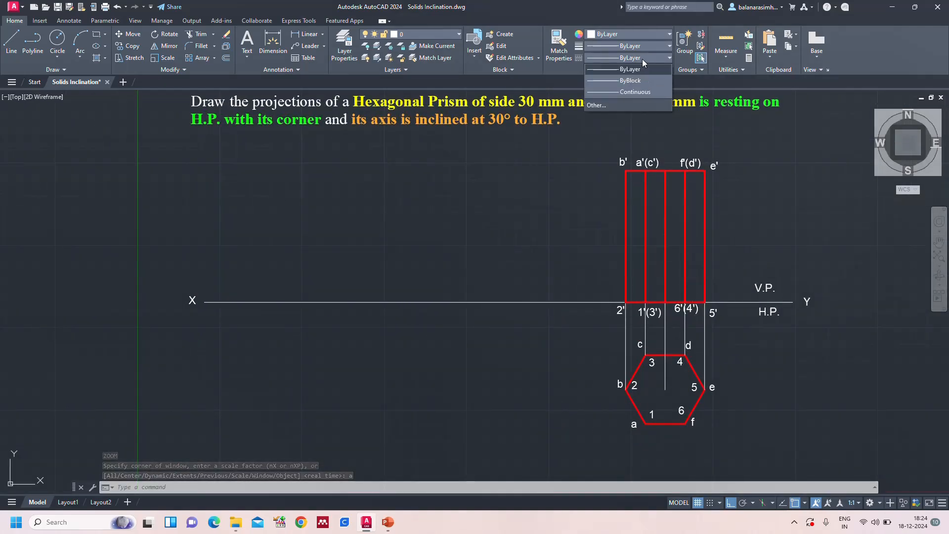
pyautogui.click(606, 106)
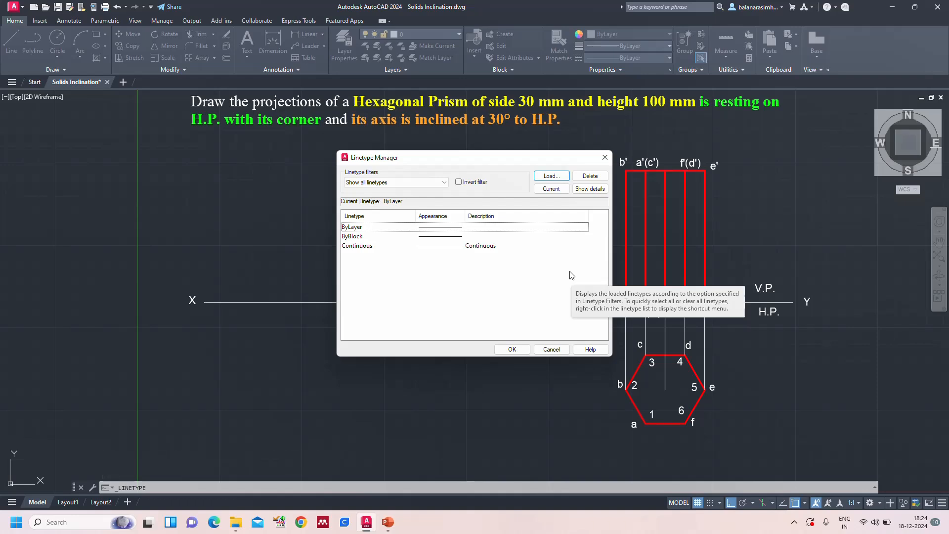
pyautogui.click(551, 176)
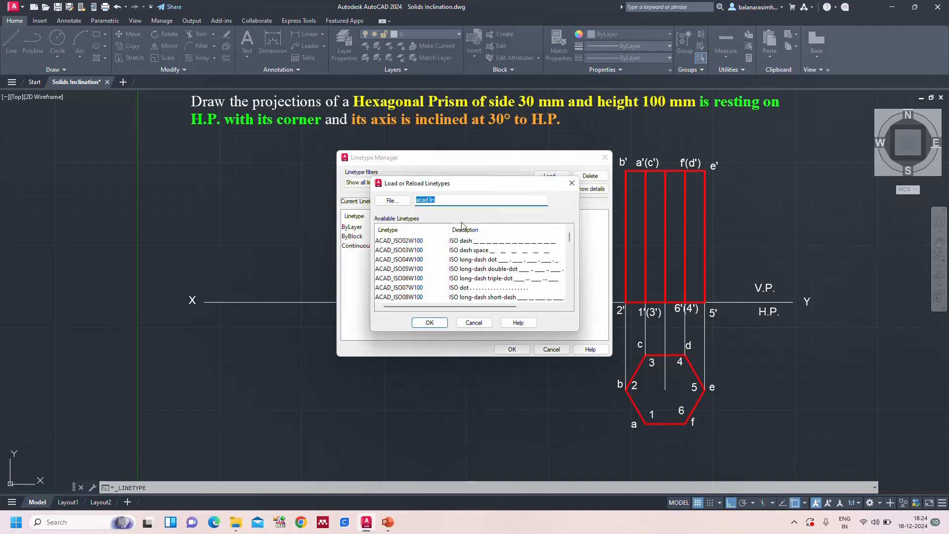
pyautogui.scroll(-5, 417, 262)
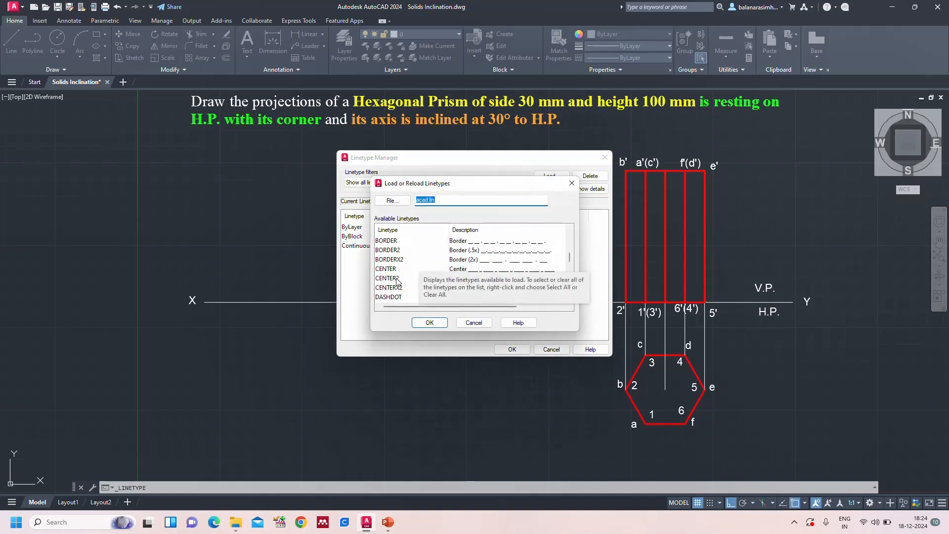
pyautogui.click(397, 278)
pyautogui.click(422, 322)
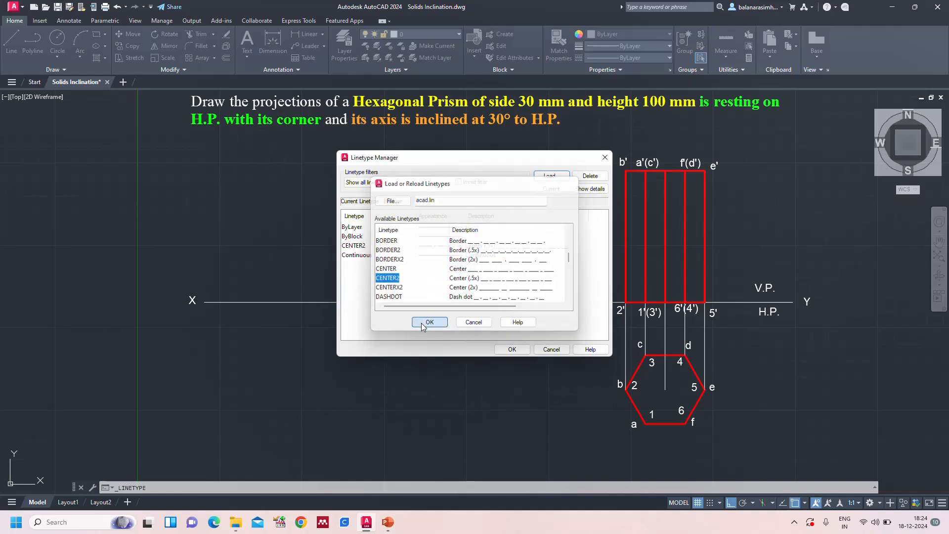
pyautogui.click(550, 176)
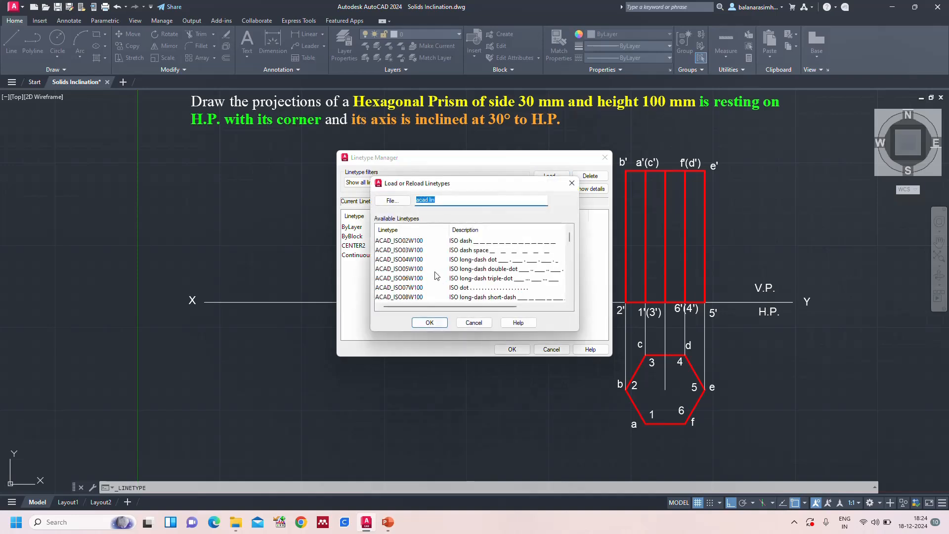
pyautogui.scroll(-7, 430, 275)
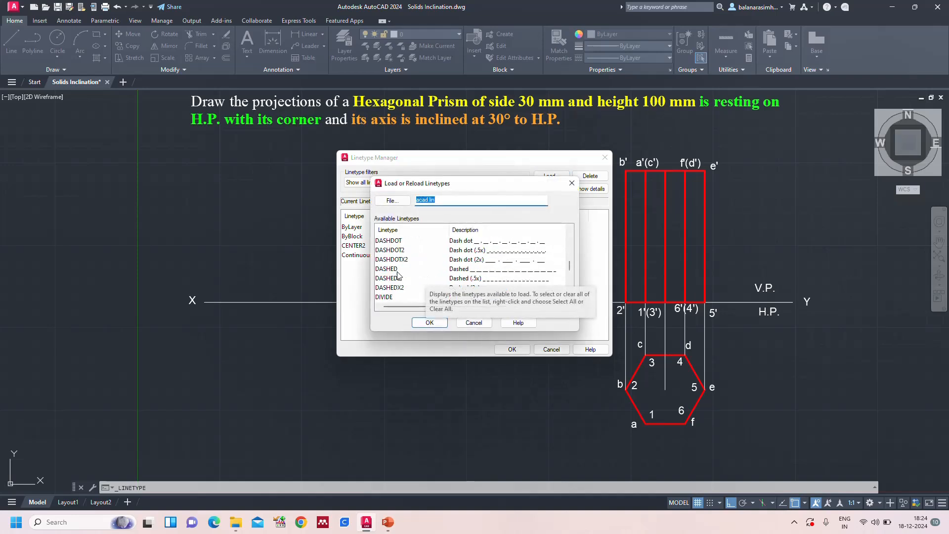
pyautogui.click(390, 279)
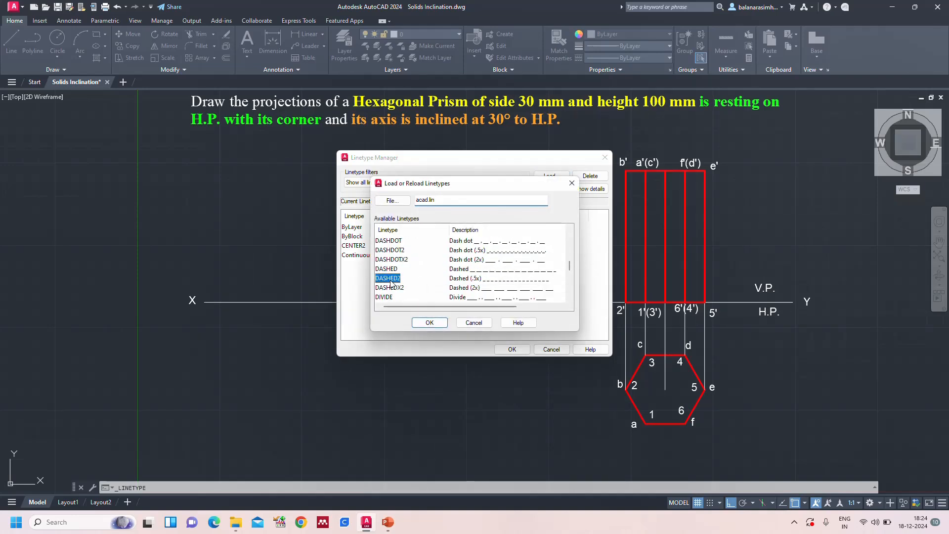
pyautogui.click(430, 322)
pyautogui.click(511, 349)
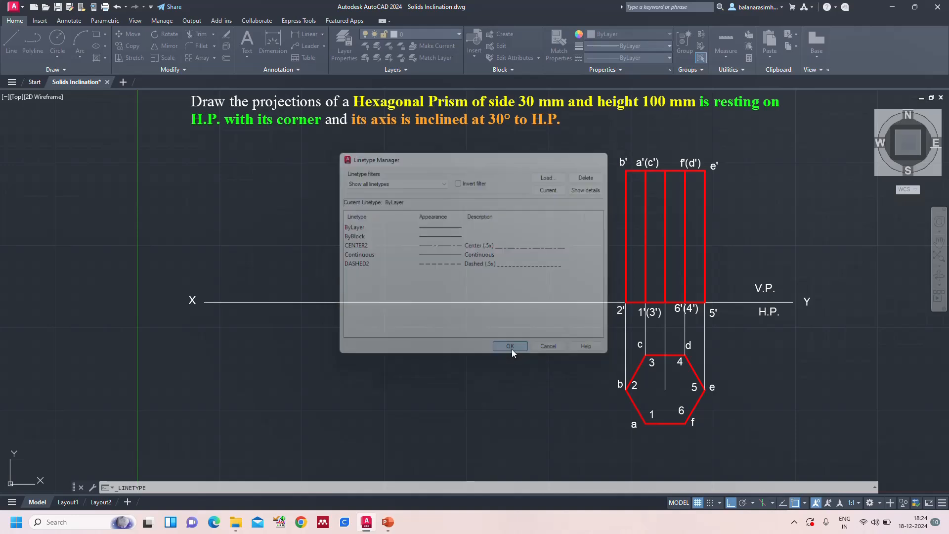
# Set the linetype of the front view's middle vertical line to CENTER2
pyautogui.click(666, 241)
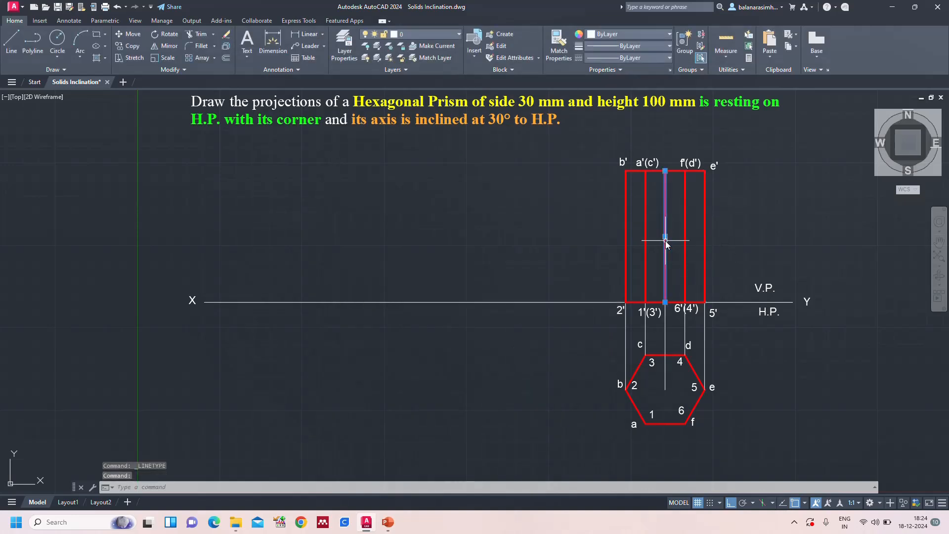
pyautogui.click(662, 59)
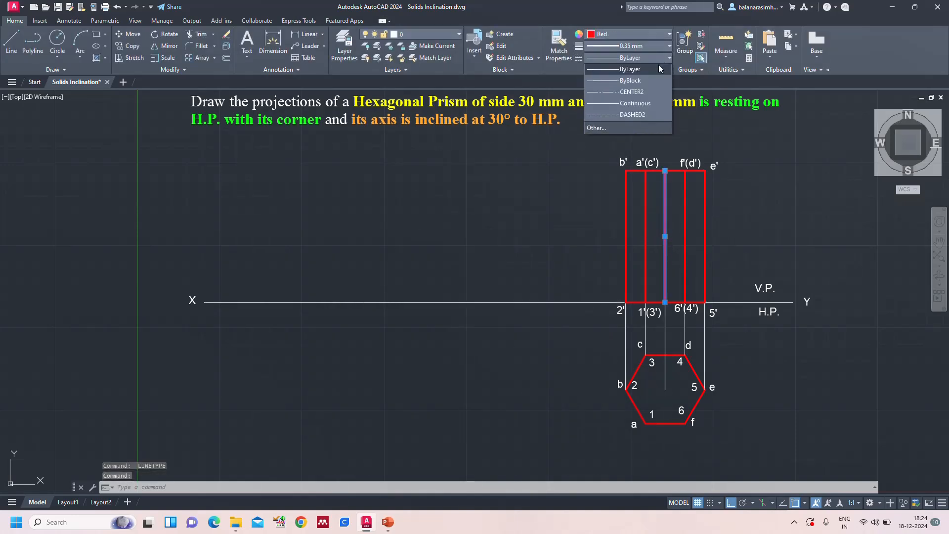
pyautogui.click(635, 93)
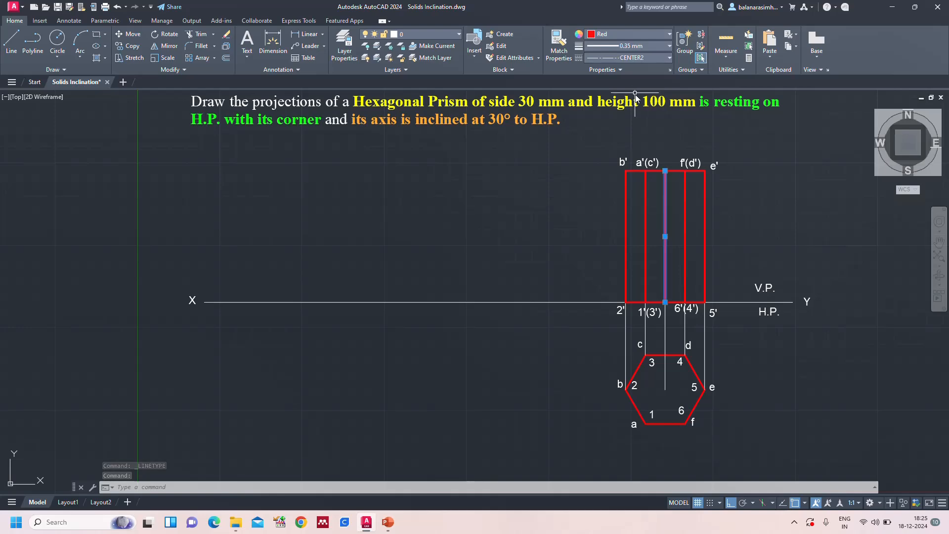
pyautogui.press('Escape')
# Examine the dash pattern of the front view's centre line in model space and in Layout1, then return to the full model view
pyautogui.scroll(4, 764, 242)
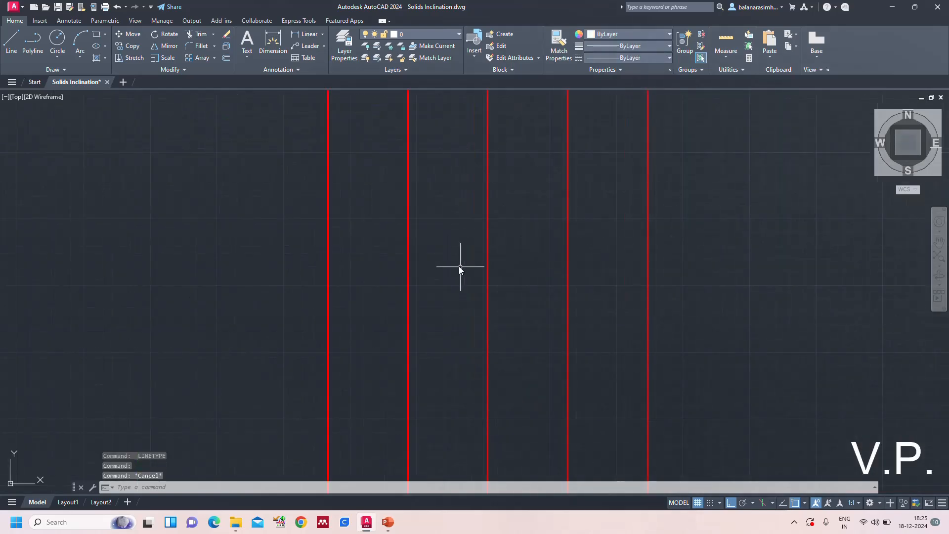
pyautogui.scroll(5, 459, 266)
pyautogui.write('z')
pyautogui.press('Return')
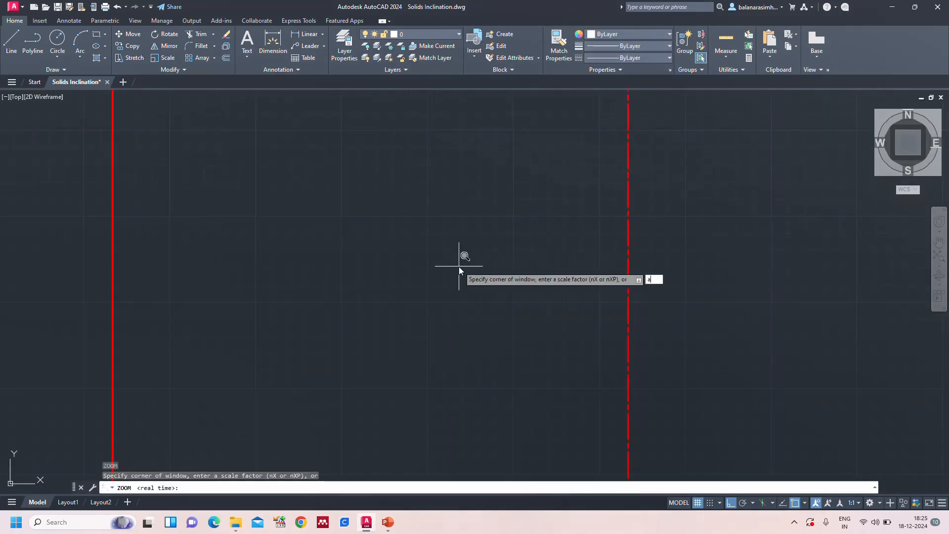
pyautogui.write('a')
pyautogui.press('Return')
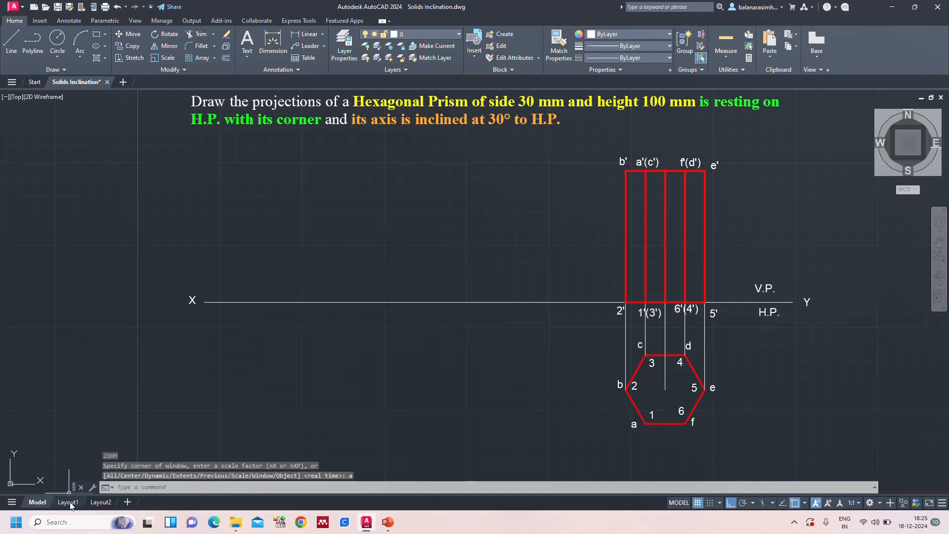
pyautogui.click(67, 501)
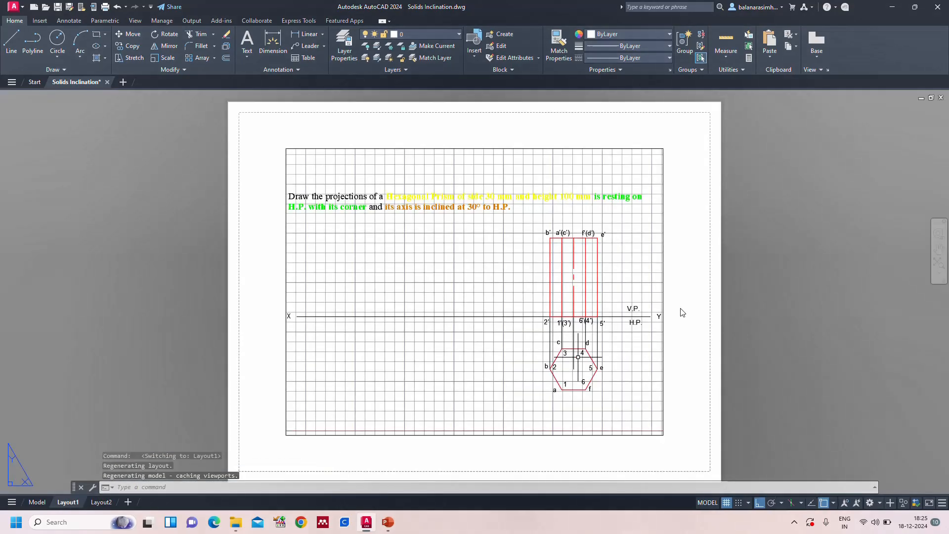
pyautogui.scroll(4, 581, 273)
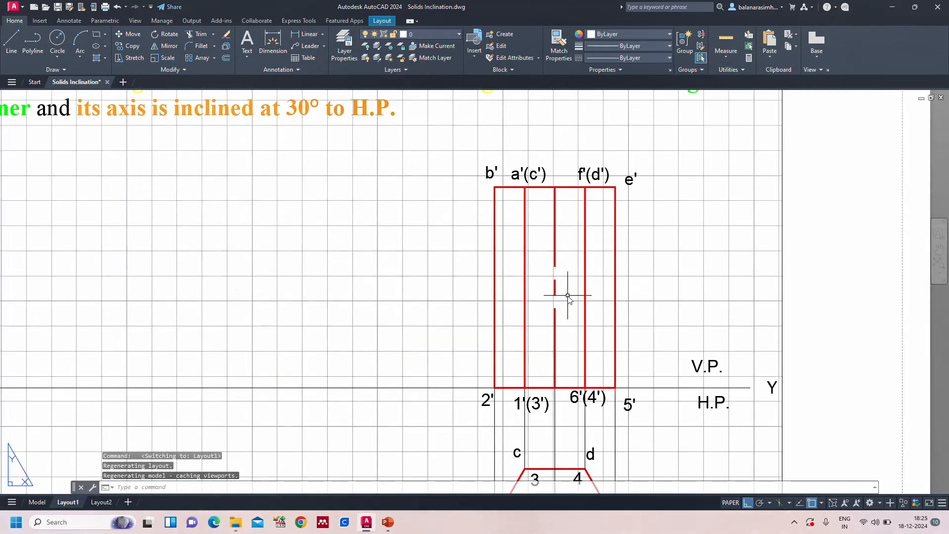
pyautogui.click(37, 502)
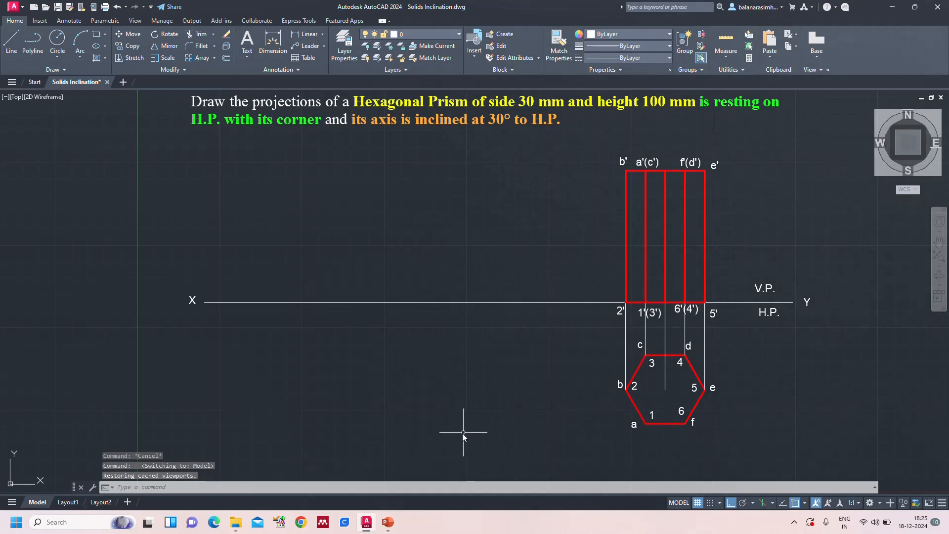
pyautogui.write('z')
pyautogui.press('Return')
pyautogui.write('a')
pyautogui.press('Return')
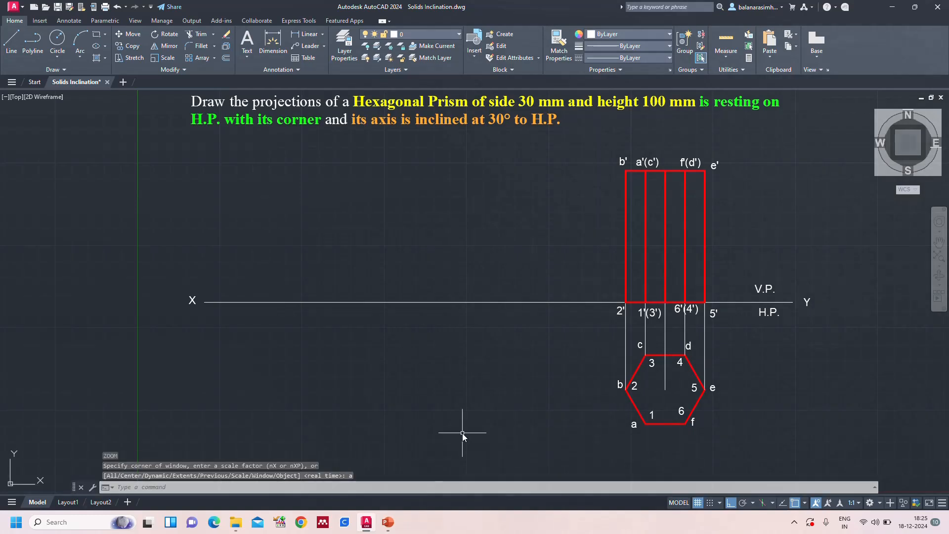
# Set the global linetype scale factor (LTSCALE) to 0.5
pyautogui.press('Escape')
pyautogui.write('lt')
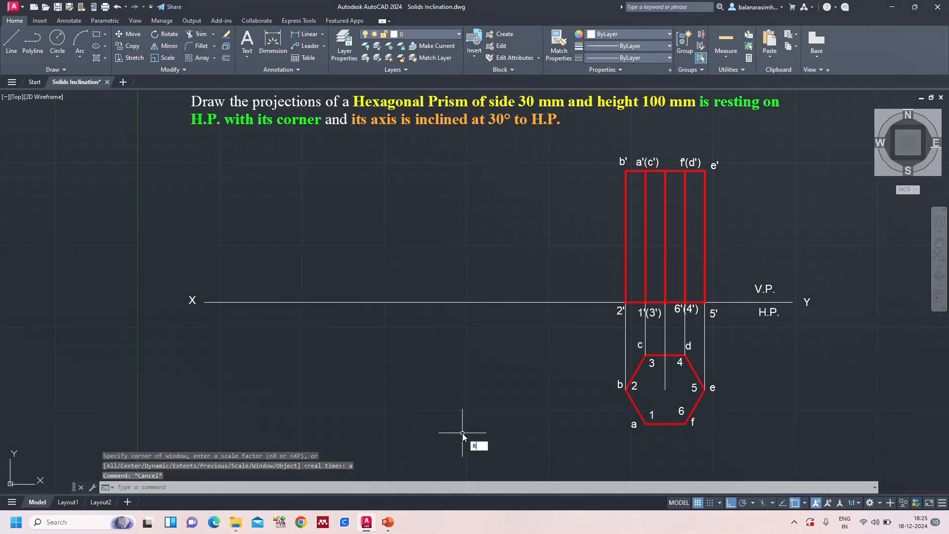
pyautogui.write('s')
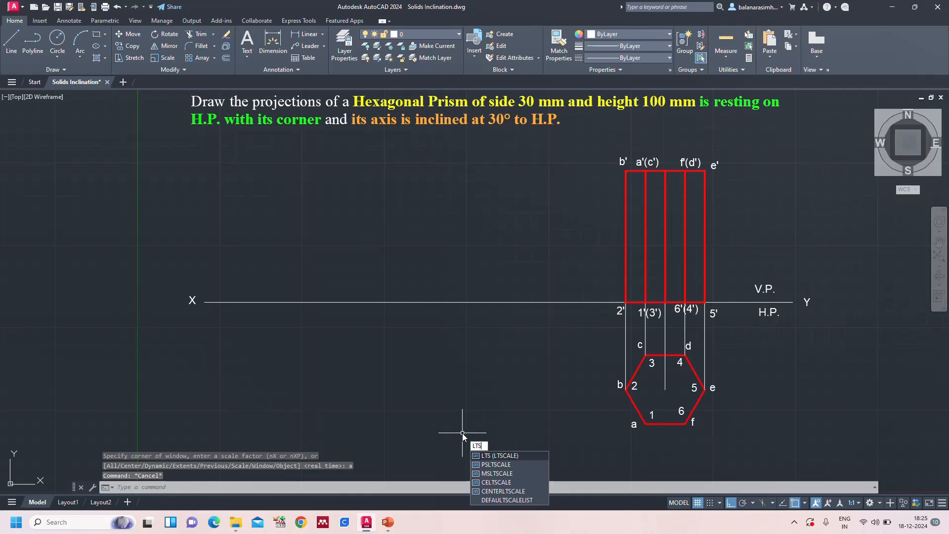
pyautogui.press('Return')
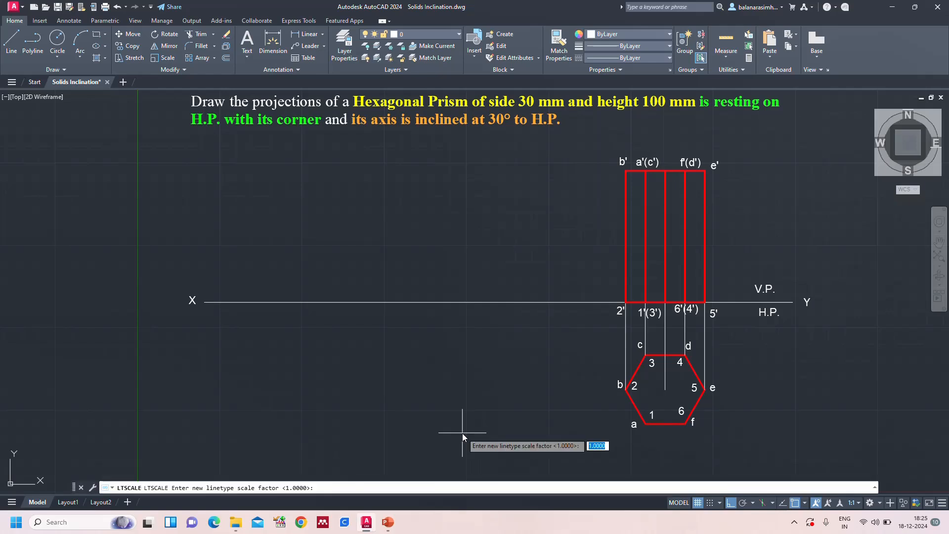
pyautogui.write('.5')
pyautogui.press('Return')
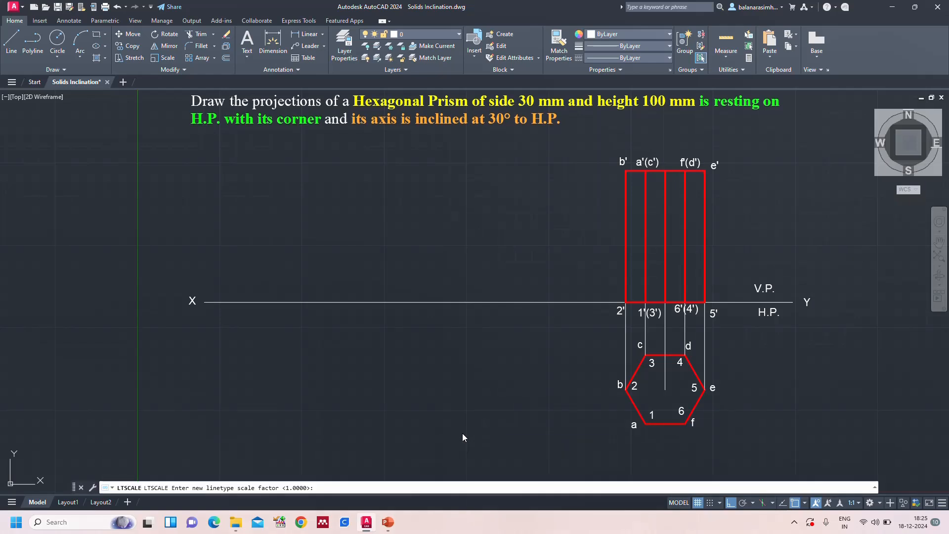
# Check how the rescaled centre line appears up close in model space and on the Layout1 sheet
pyautogui.scroll(4, 667, 268)
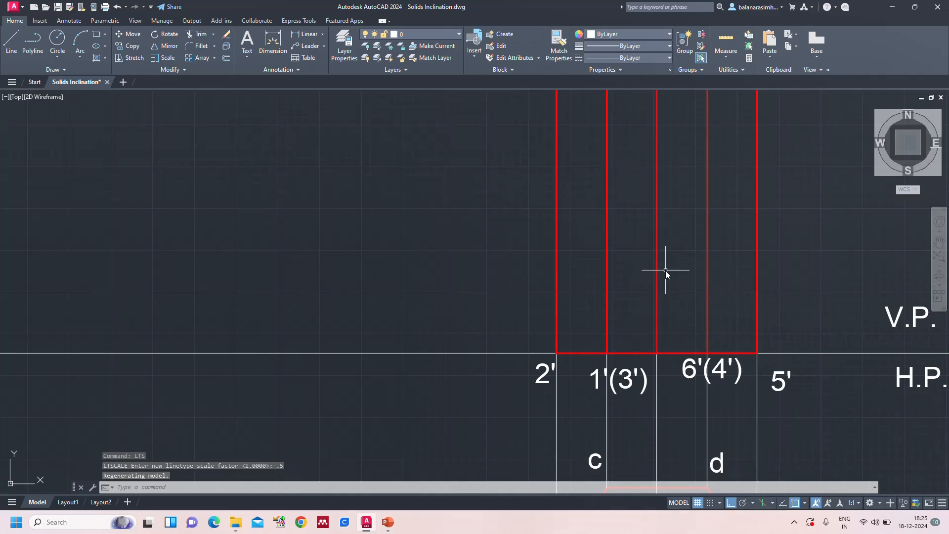
pyautogui.scroll(10, 749, 273)
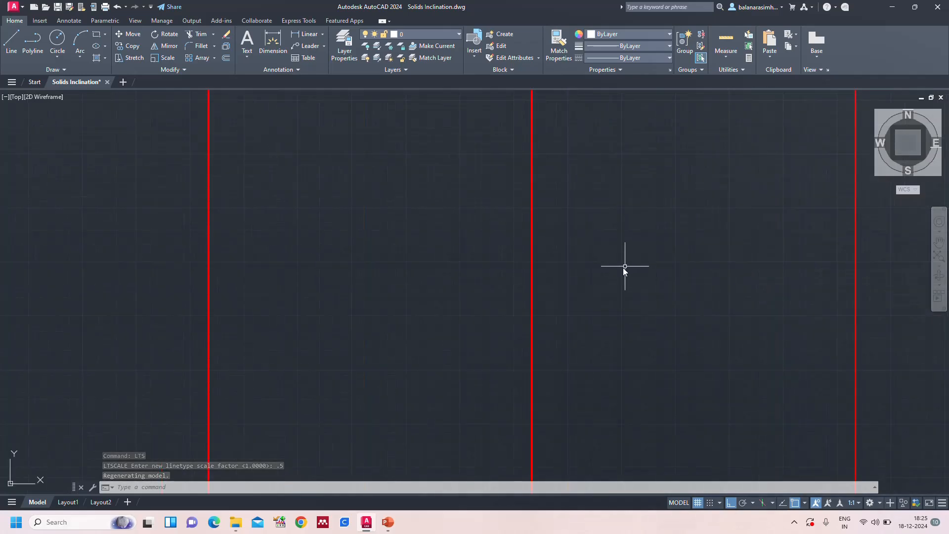
pyautogui.scroll(-6, 411, 329)
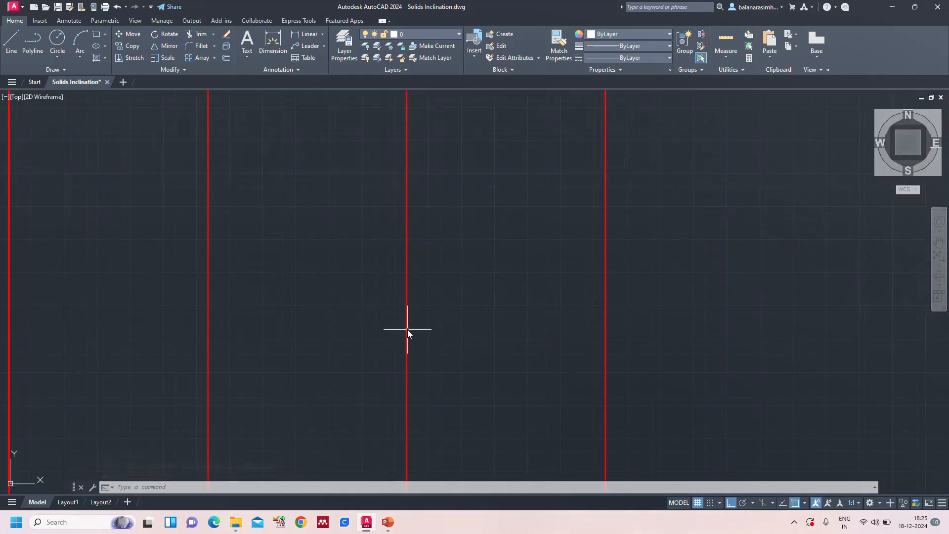
pyautogui.scroll(8, 343, 338)
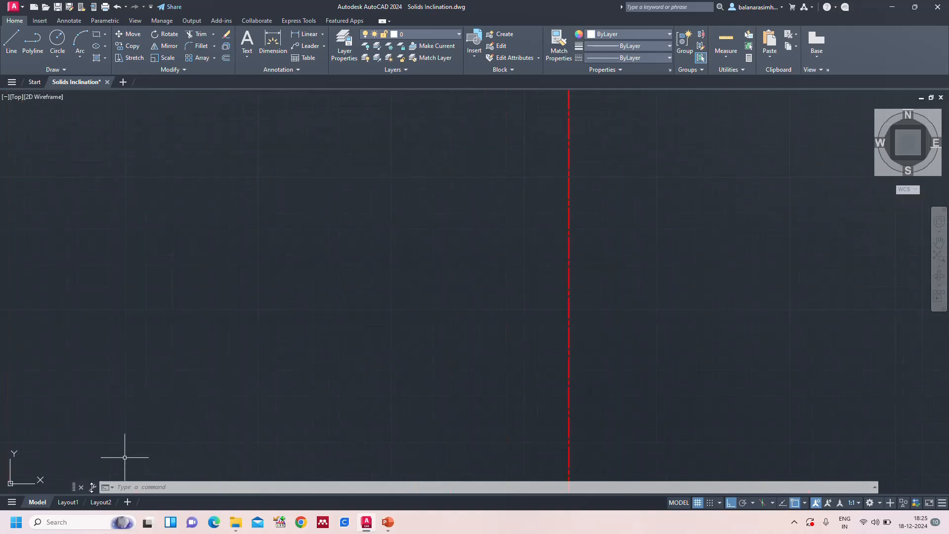
pyautogui.click(67, 502)
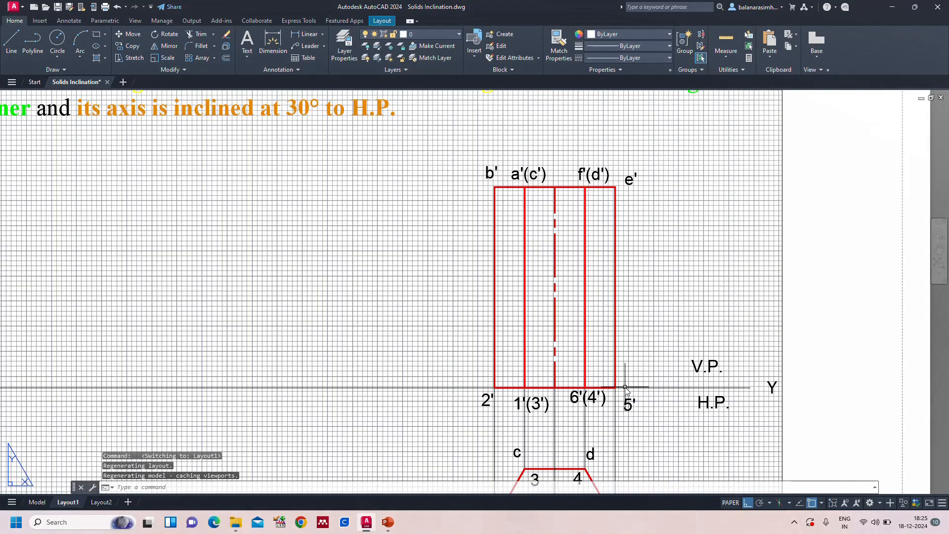
pyautogui.write('z')
pyautogui.press('Return')
pyautogui.write('a')
pyautogui.press('Return')
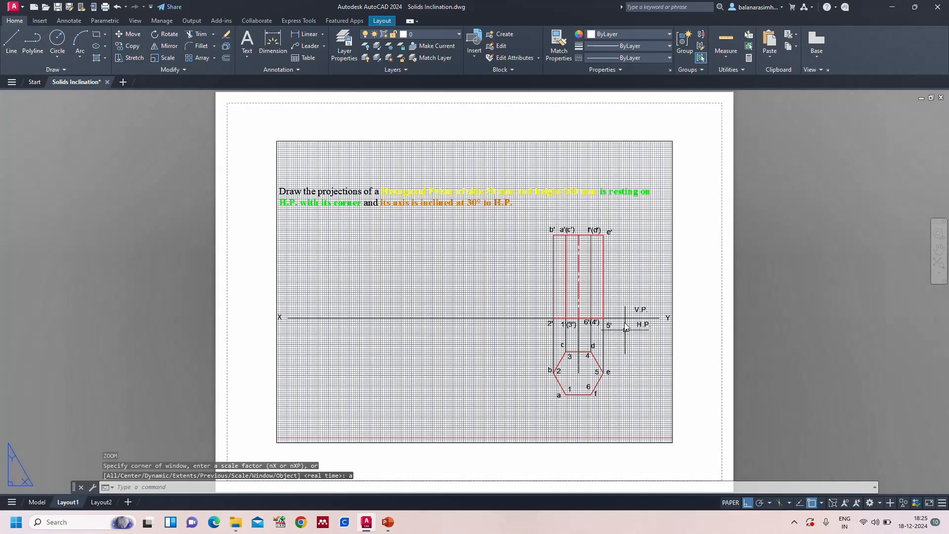
# Activate model space inside the Layout1 viewport, turn off its grid and inspect the front view's centre line
pyautogui.click(728, 502)
pyautogui.click(645, 502)
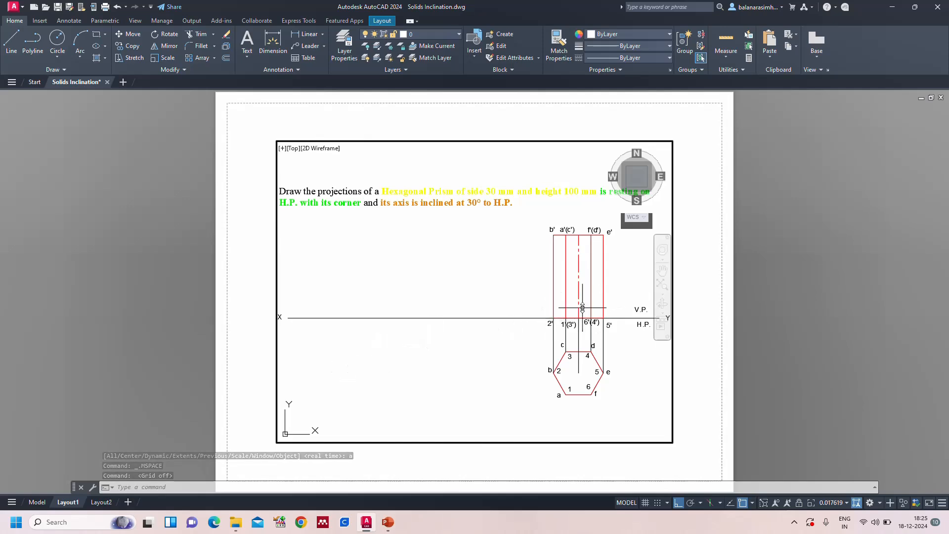
pyautogui.scroll(4, 588, 302)
pyautogui.scroll(-2, 588, 302)
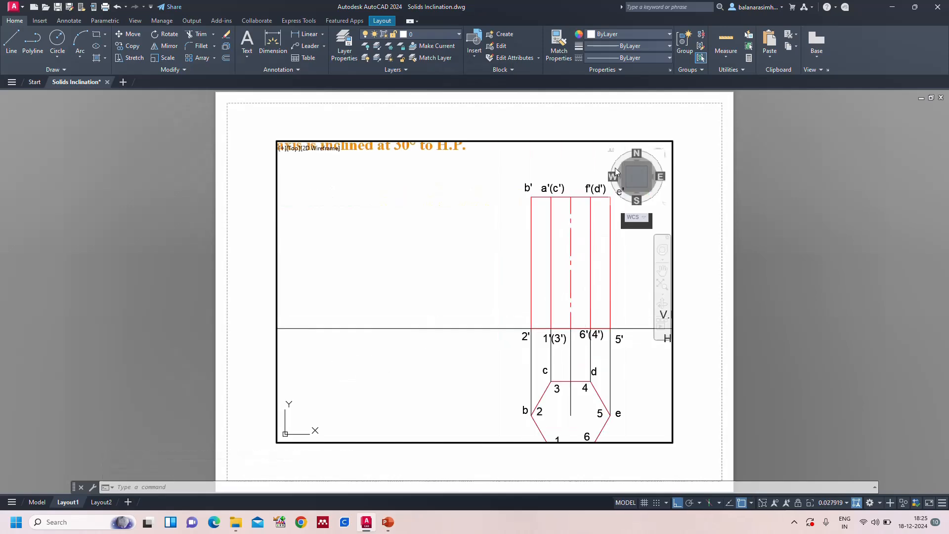
# Return to the full model-space view and set the global linetype scale factor (LTSCALE) to 5
pyautogui.click(32, 502)
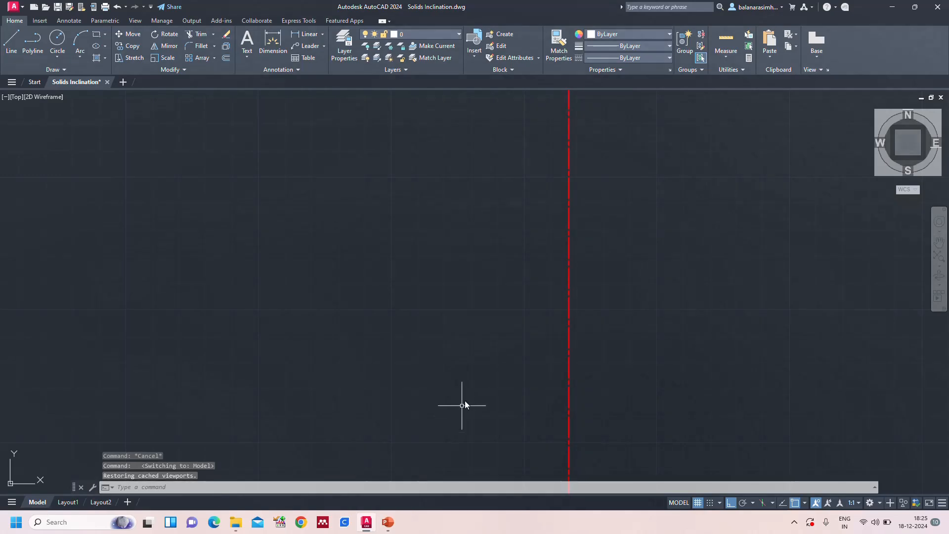
pyautogui.press('Escape')
pyautogui.write('z')
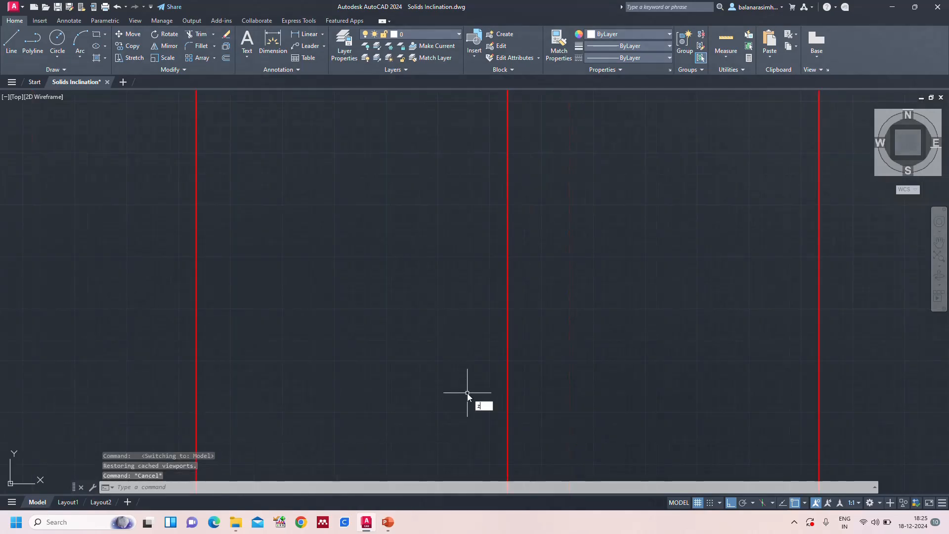
pyautogui.press('Return')
pyautogui.write('a')
pyautogui.press('Return')
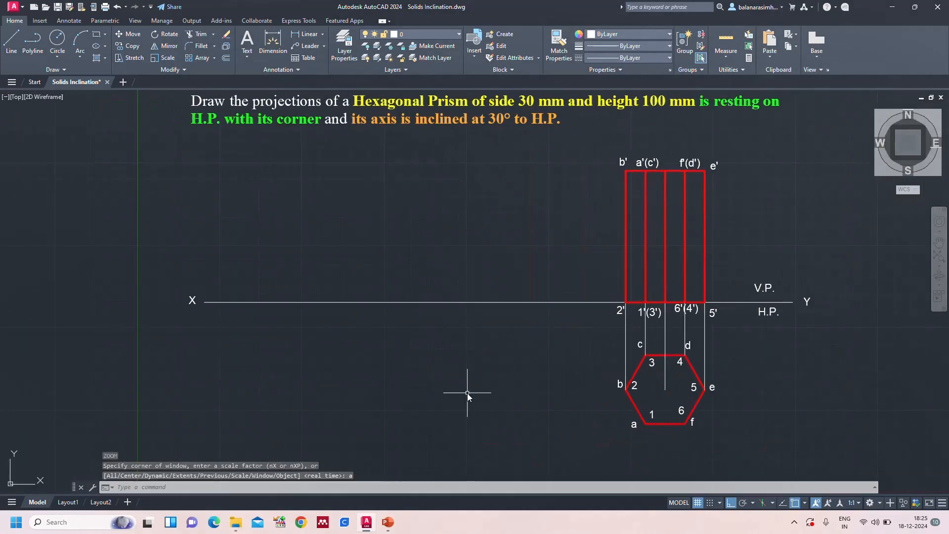
pyautogui.write('LTS')
pyautogui.press('Return')
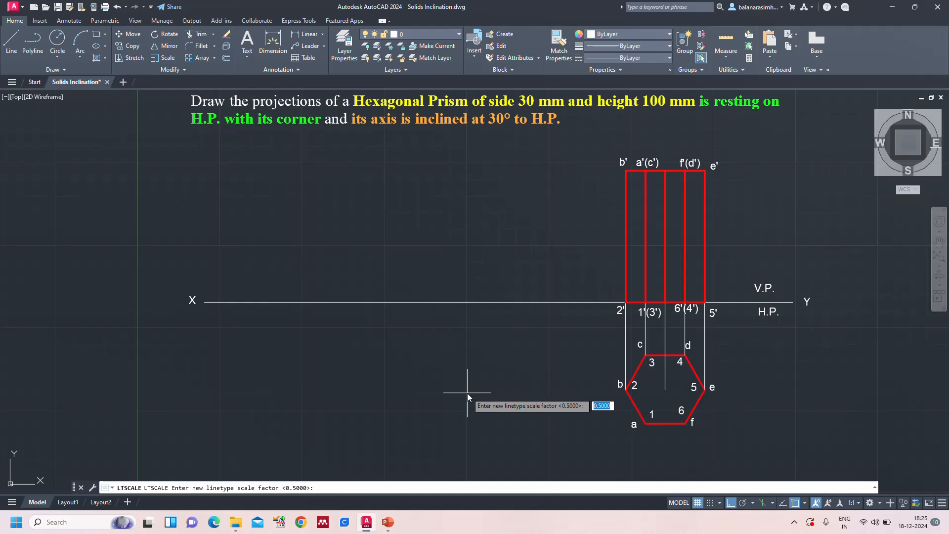
pyautogui.write('5')
pyautogui.press('Return')
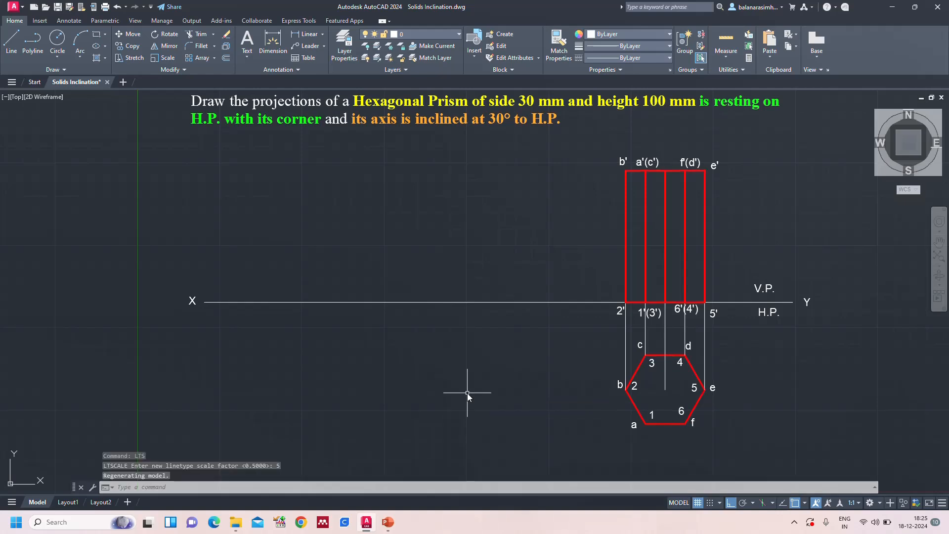
# Set the global linetype scale factor (LTSCALE) to 10, with the front view's centre line in close view
pyautogui.scroll(6, 694, 268)
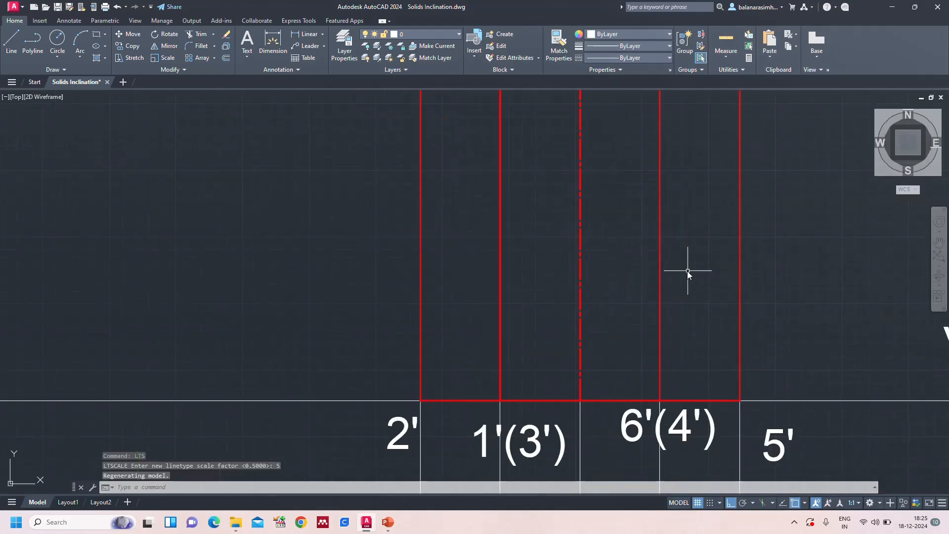
pyautogui.press('Return')
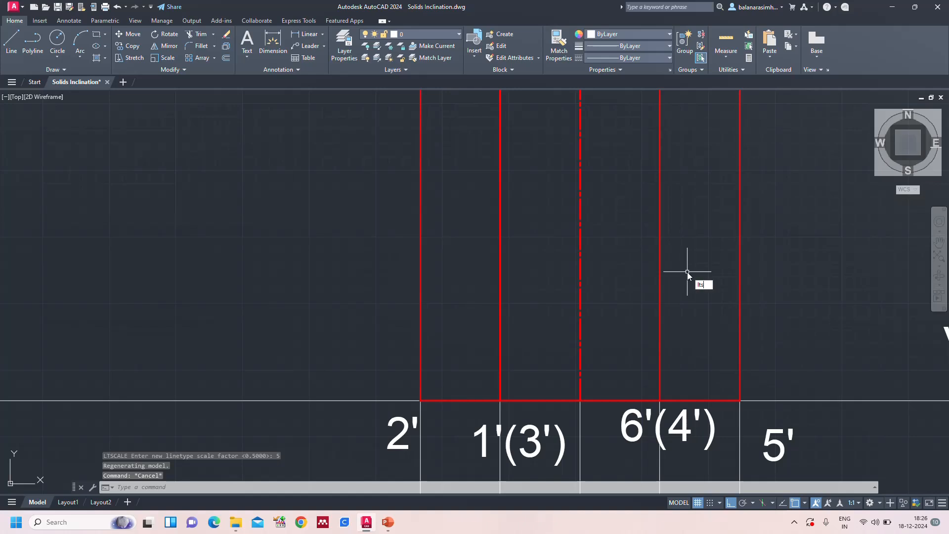
pyautogui.write('10')
pyautogui.press('Return')
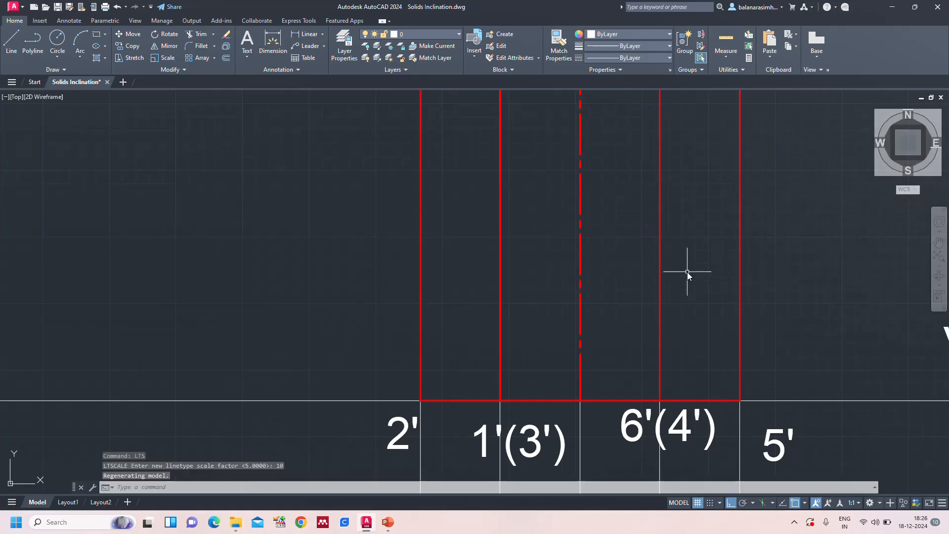
# Compare the centre line's dash pattern in the full model view, up close, and on the Layout1 sheet
pyautogui.write('z')
pyautogui.press('Return')
pyautogui.write('a')
pyautogui.press('Return')
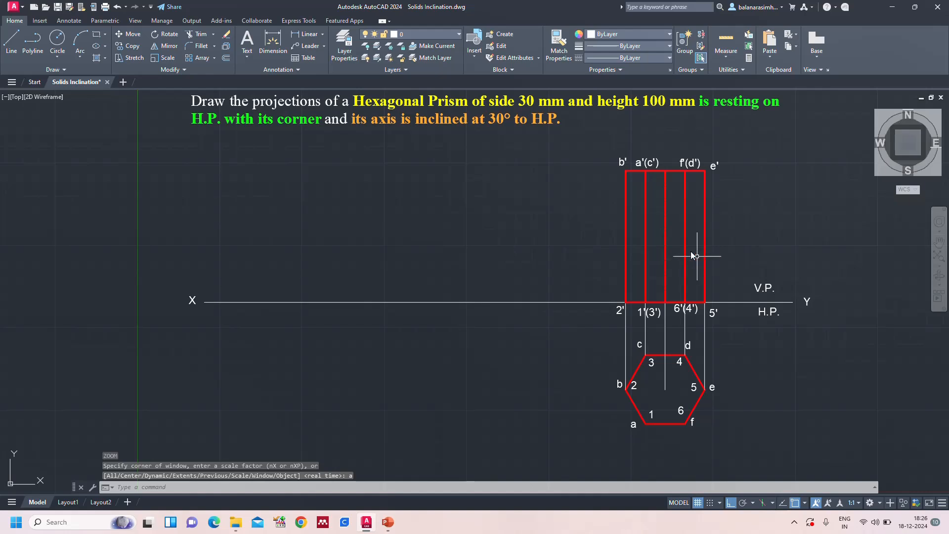
pyautogui.scroll(4, 690, 247)
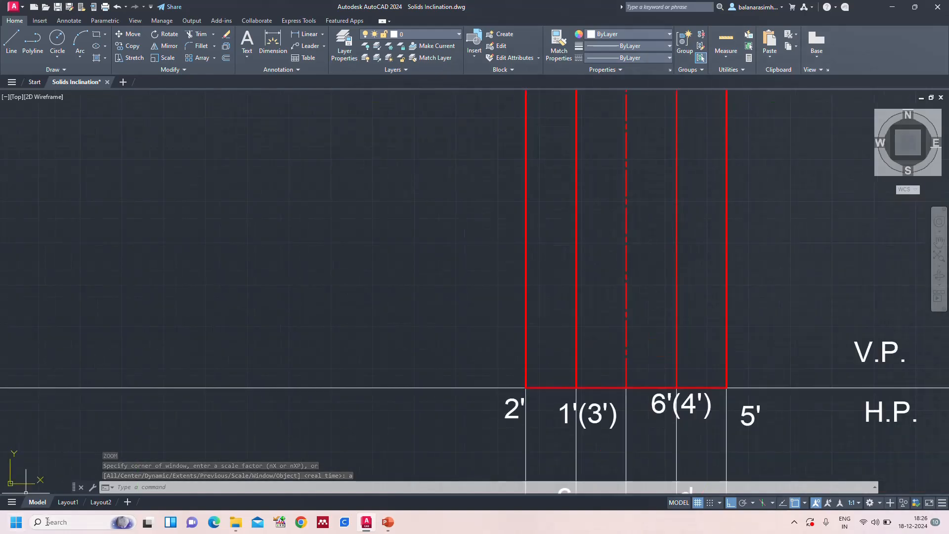
pyautogui.click(68, 502)
pyautogui.scroll(5, 516, 349)
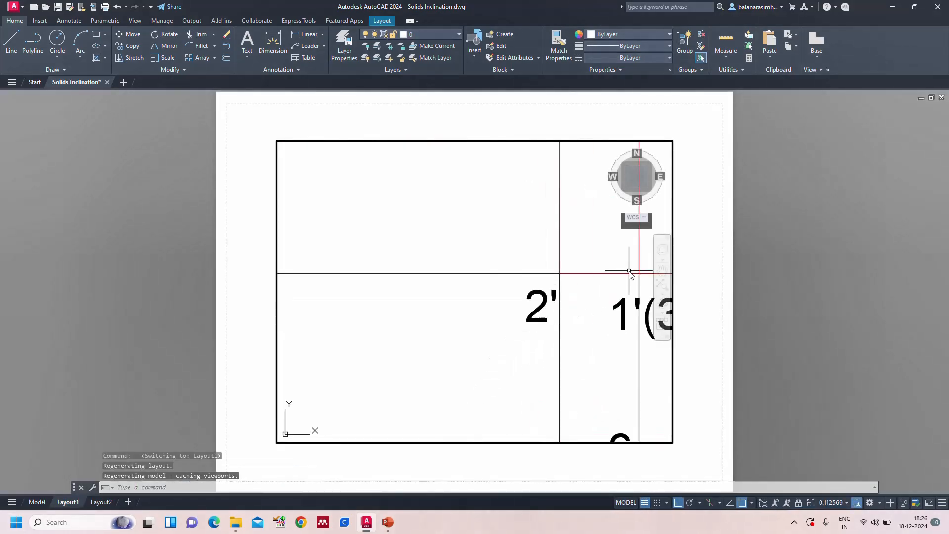
pyautogui.scroll(-8, 613, 280)
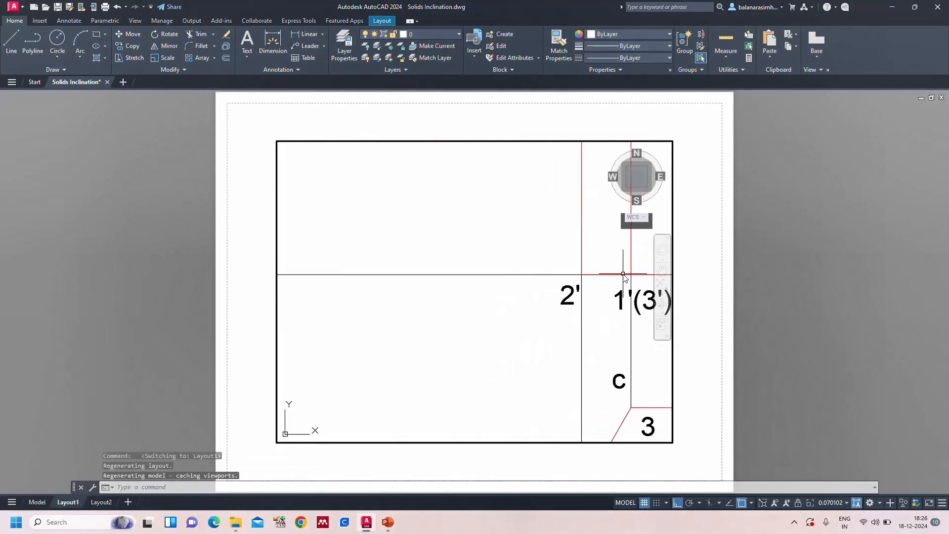
# Go back to the full model-space view and set the global linetype scale factor (LTSCALE) to 20
pyautogui.click(37, 502)
pyautogui.write('z')
pyautogui.press('Return')
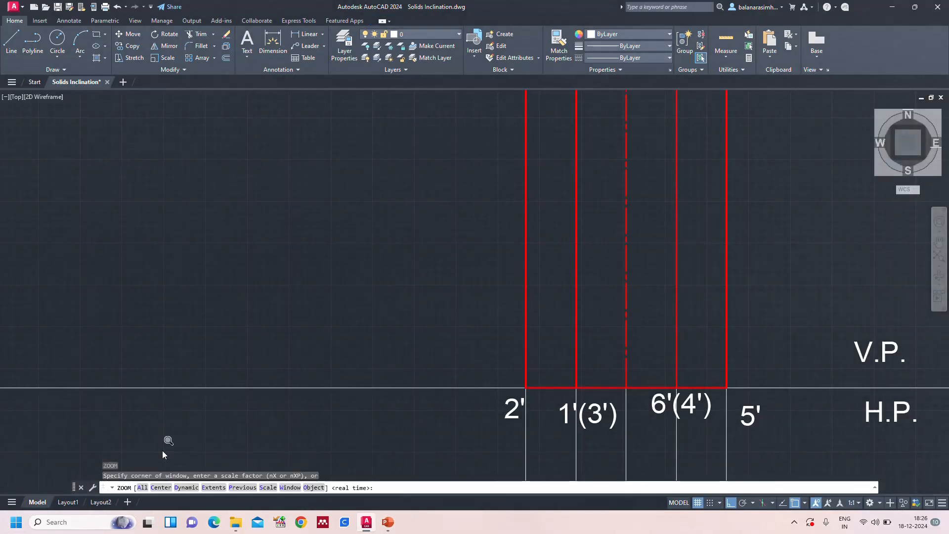
pyautogui.write('a')
pyautogui.press('Return')
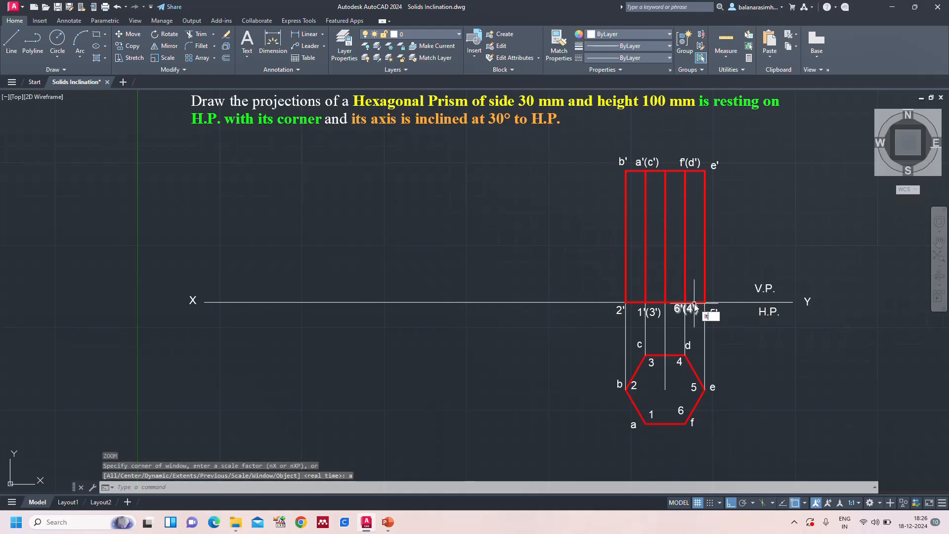
pyautogui.write('ltscale')
pyautogui.press('Return')
pyautogui.write('20')
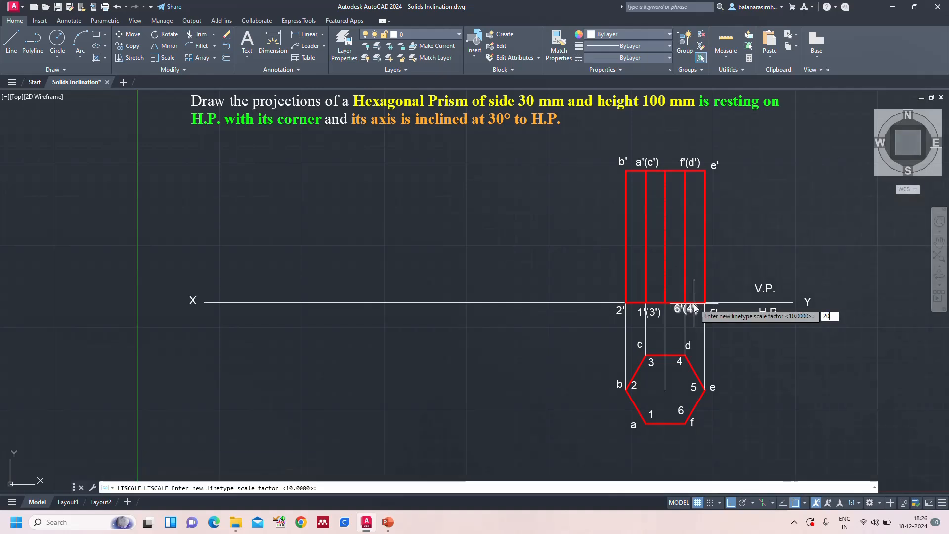
pyautogui.press('Return')
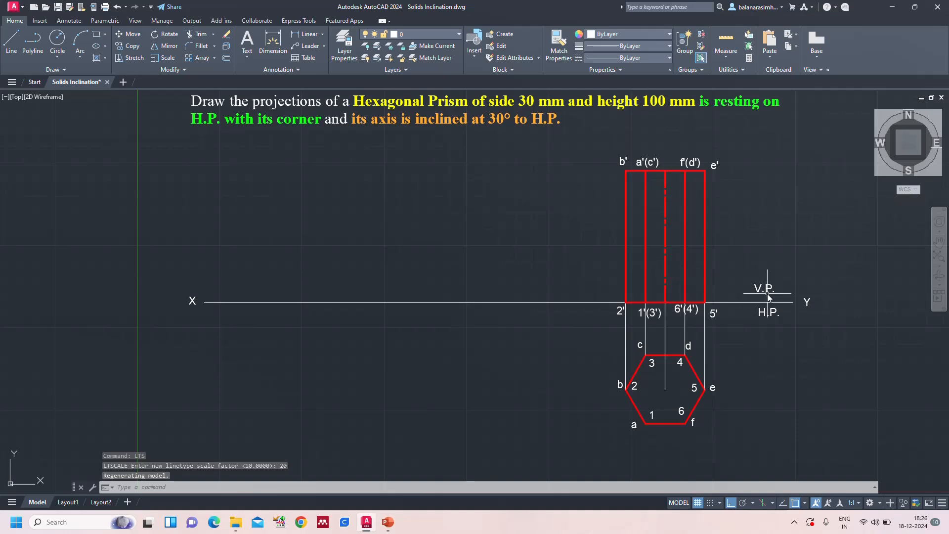
pyautogui.press('Escape')
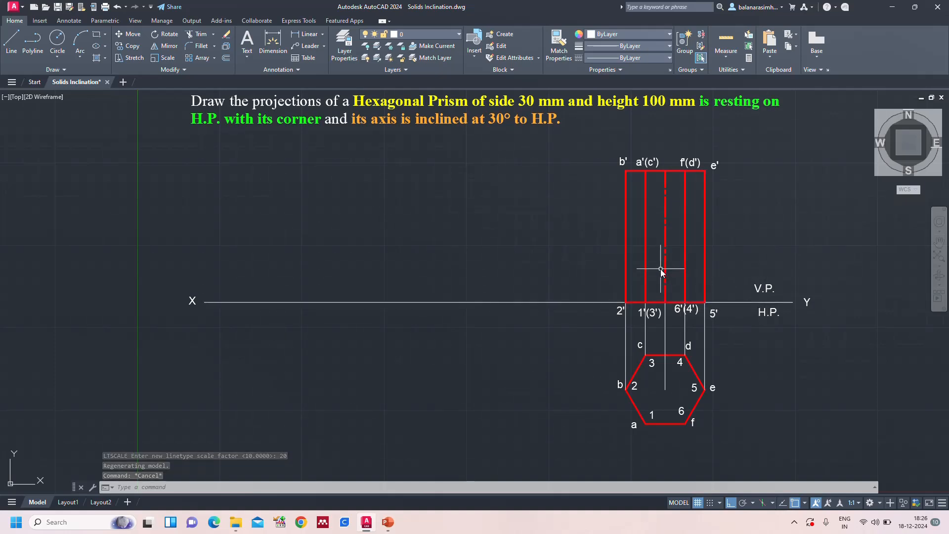
# Check the centre line on the Layout1 sheet, then return to the full model view
pyautogui.click(68, 502)
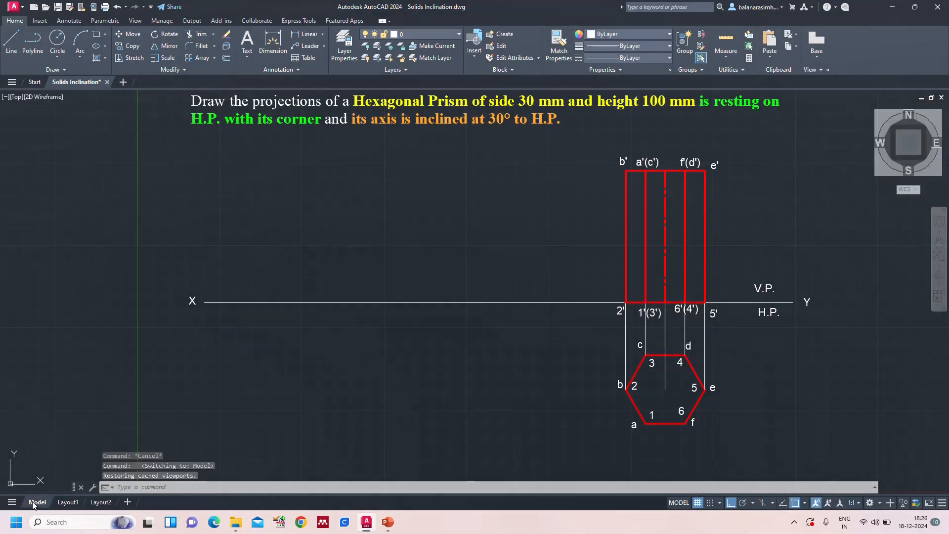
pyautogui.click(37, 501)
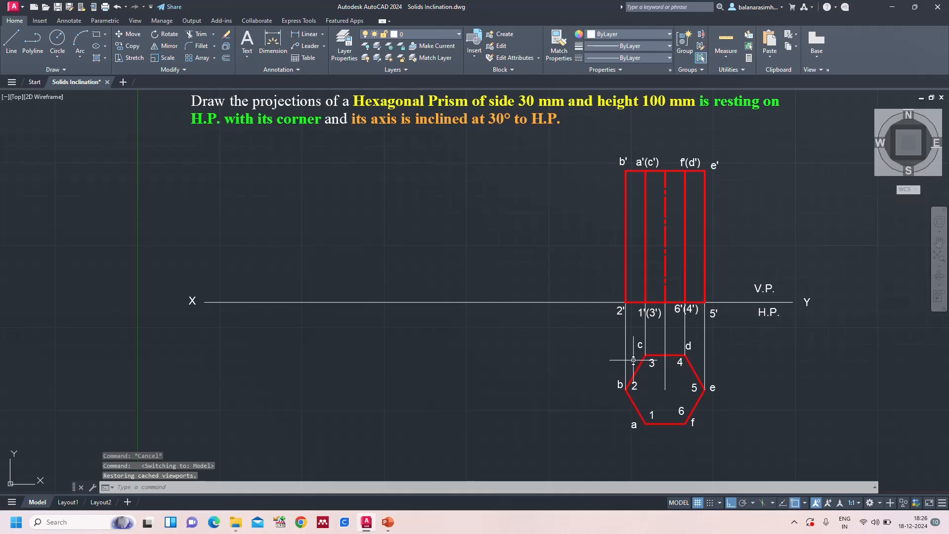
pyautogui.write('z')
pyautogui.press('Return')
pyautogui.write('a')
pyautogui.press('Return')
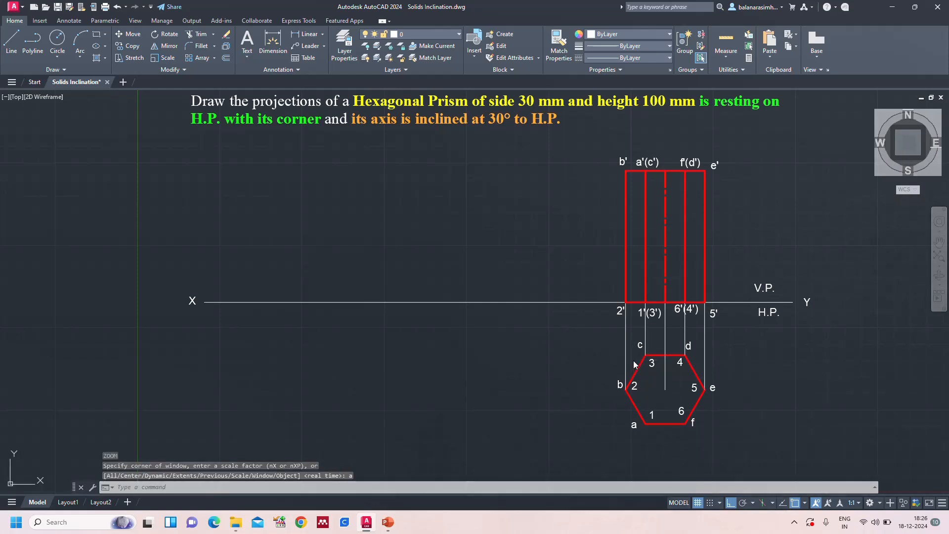
# Save the drawing and switch to the PowerPoint slide showing the hexagonal prism's projections
pyautogui.hotkey('ctrl', 's')
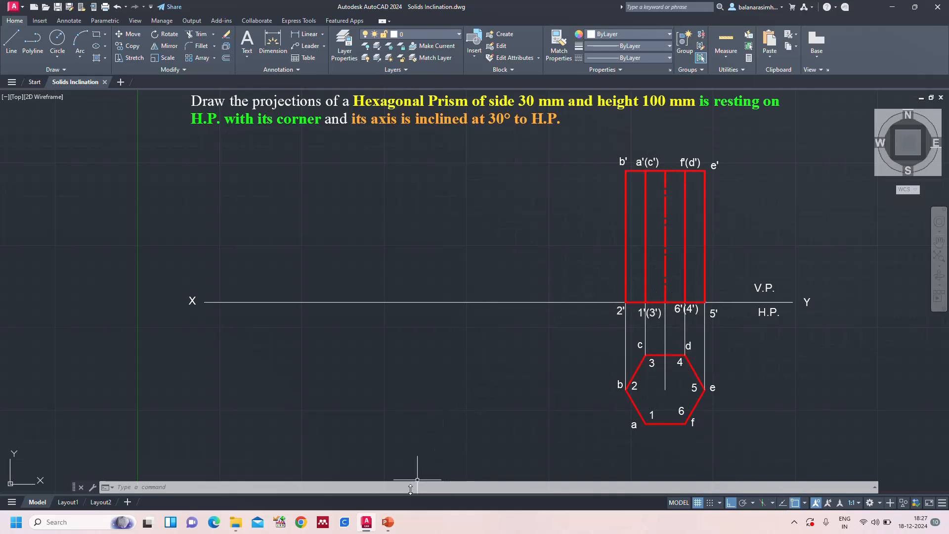
pyautogui.click(388, 523)
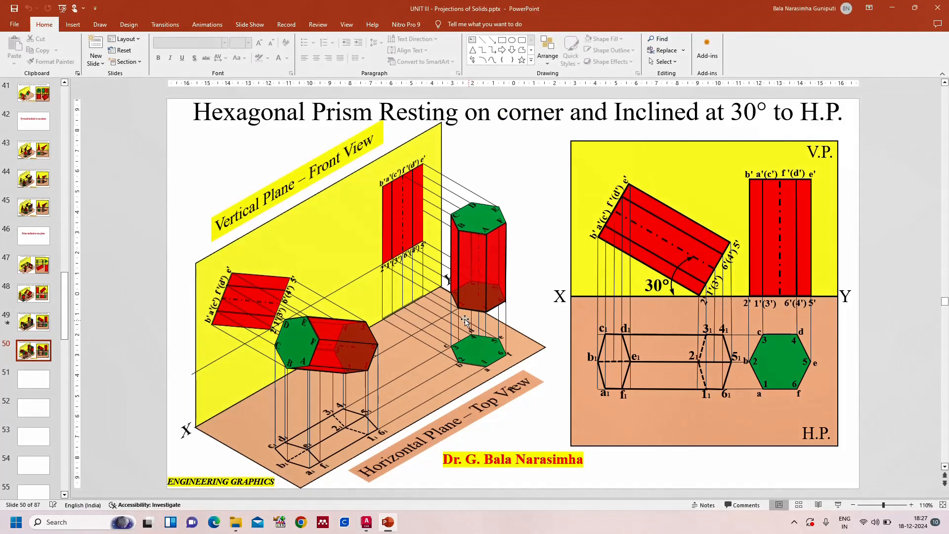
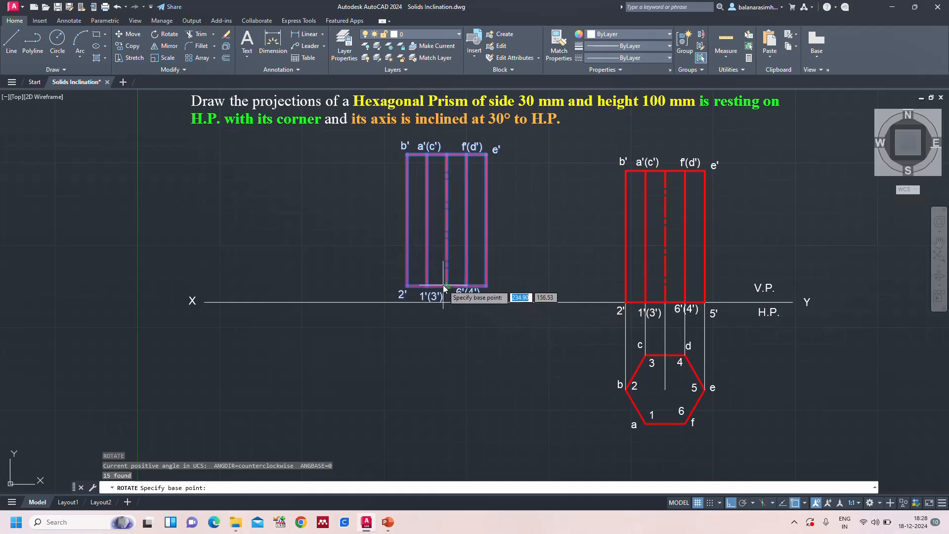
# Rotate the copied front view with its labels by 30° about the midpoint of its base
pyautogui.click(447, 285)
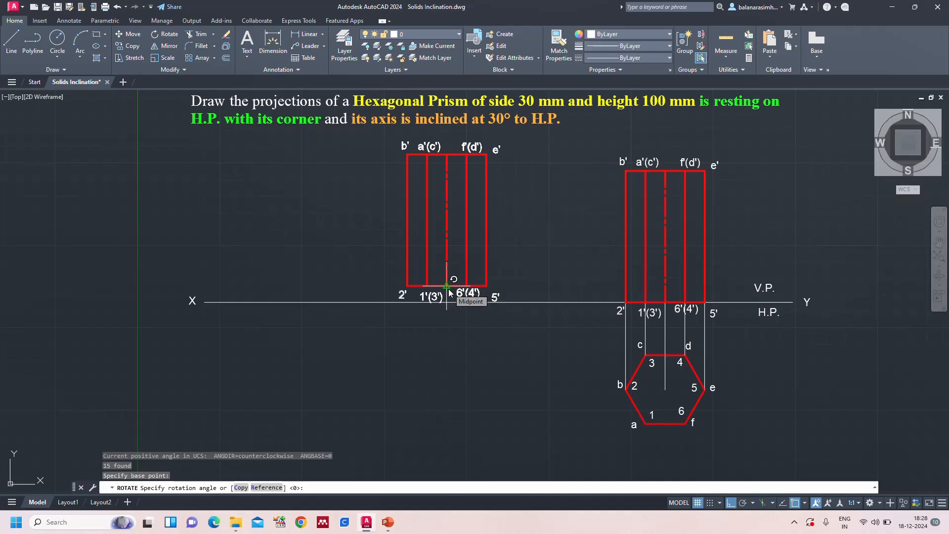
pyautogui.write('30')
pyautogui.press('Return')
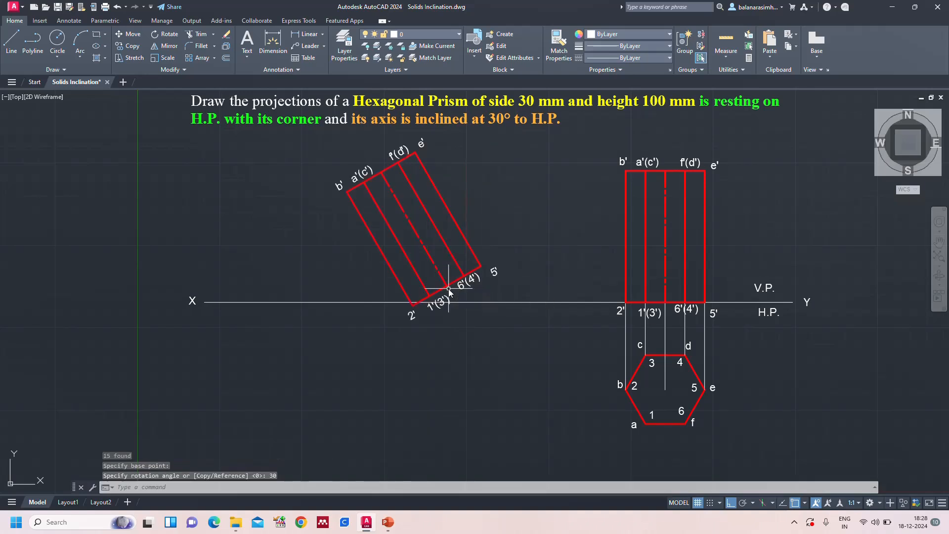
# Dimension the angle between the tilted prism's centre line and the XY line
pyautogui.write('dan')
pyautogui.press('Return')
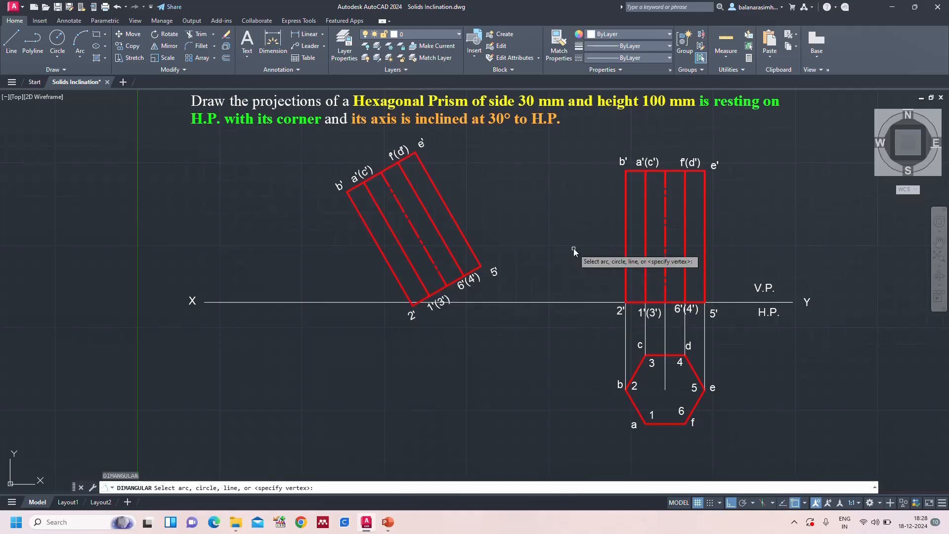
pyautogui.click(445, 280)
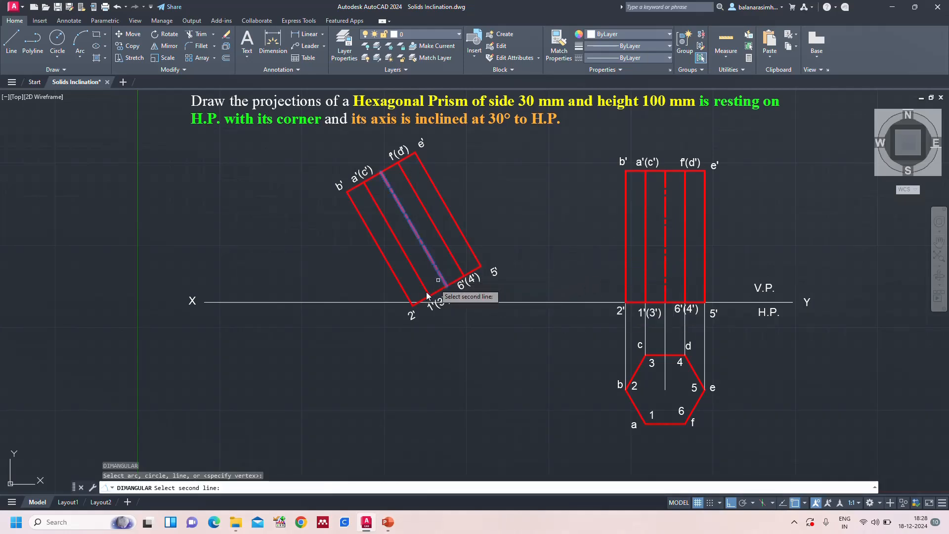
pyautogui.click(397, 303)
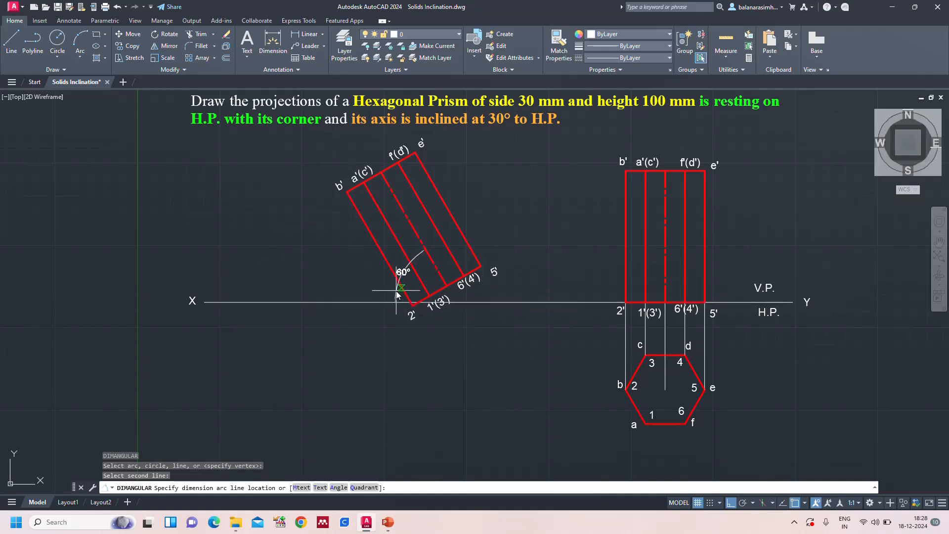
pyautogui.click(397, 294)
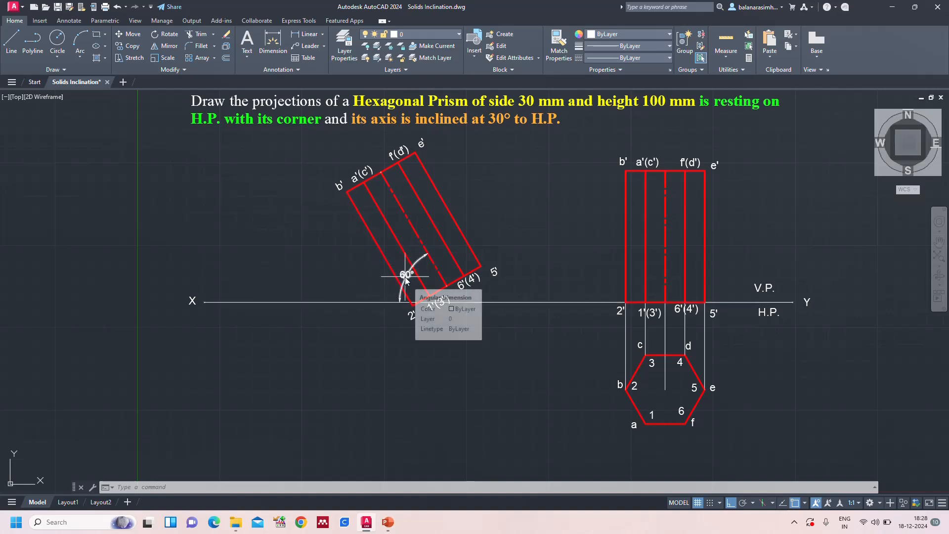
# Undo the angular dimension and the rotation of the copied front view
pyautogui.hotkey('ctrl', 'z')
pyautogui.hotkey('ctrl', 'z')
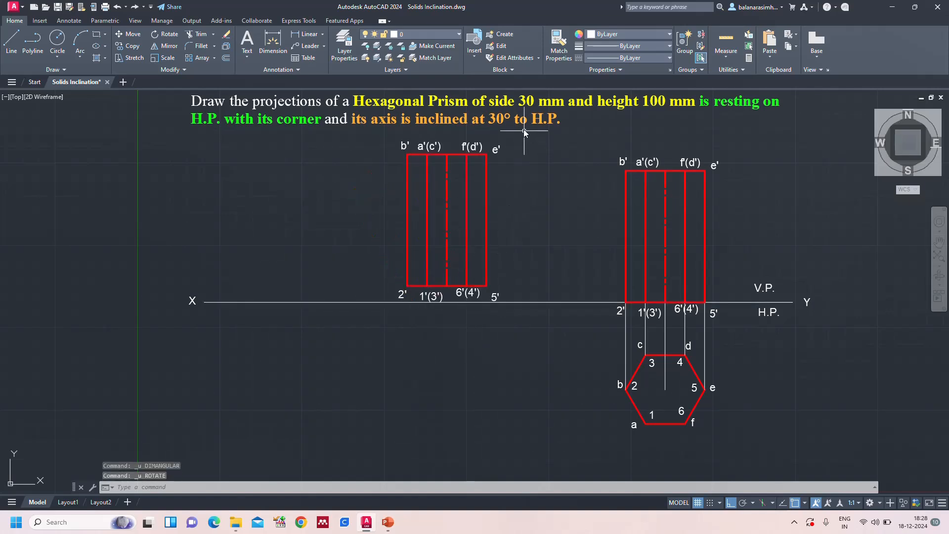
# Rotate the copied front view and its labels by 60° about the midpoint of its base
pyautogui.moveTo(526, 147)
pyautogui.mouseDown()
pyautogui.moveTo(394, 156)
pyautogui.moveTo(381, 222)
pyautogui.moveTo(403, 298)
pyautogui.moveTo(474, 299)
pyautogui.mouseUp()
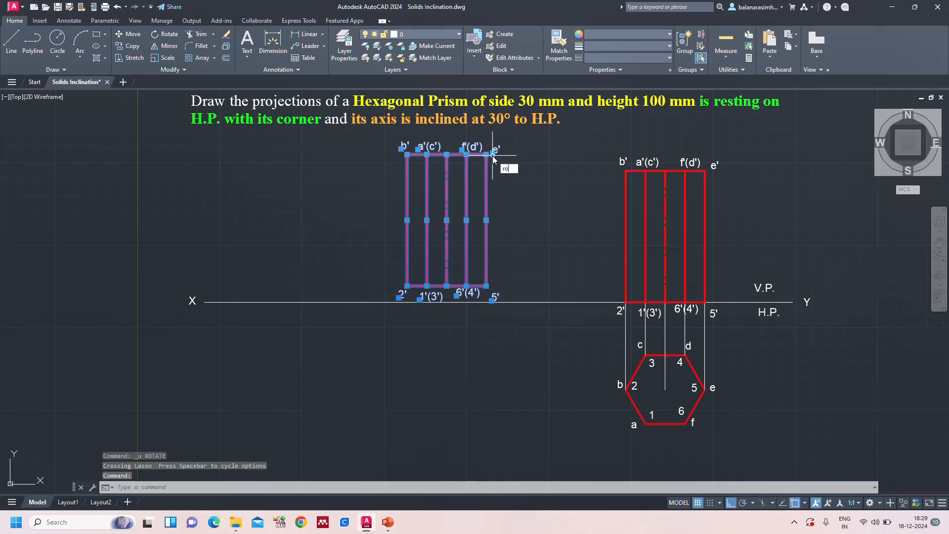
pyautogui.press('Return')
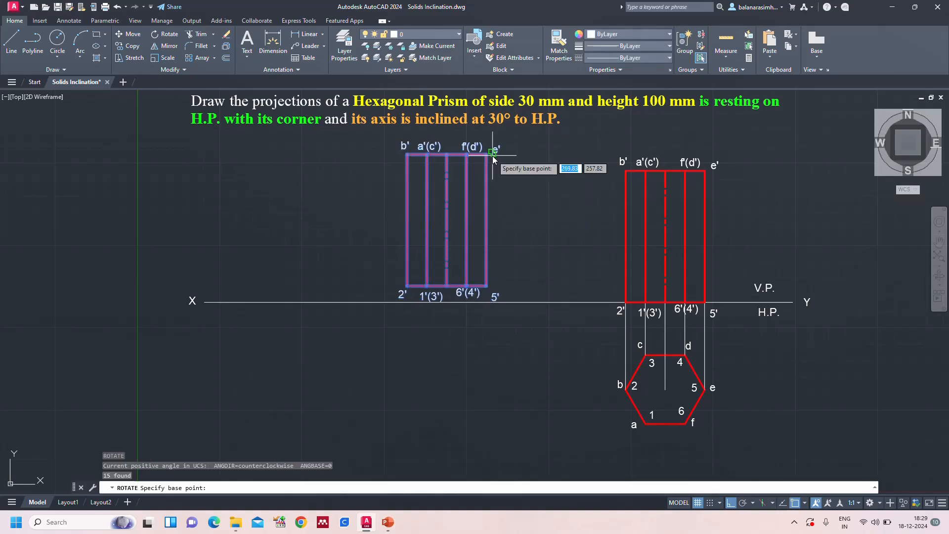
pyautogui.click(446, 287)
pyautogui.write('60')
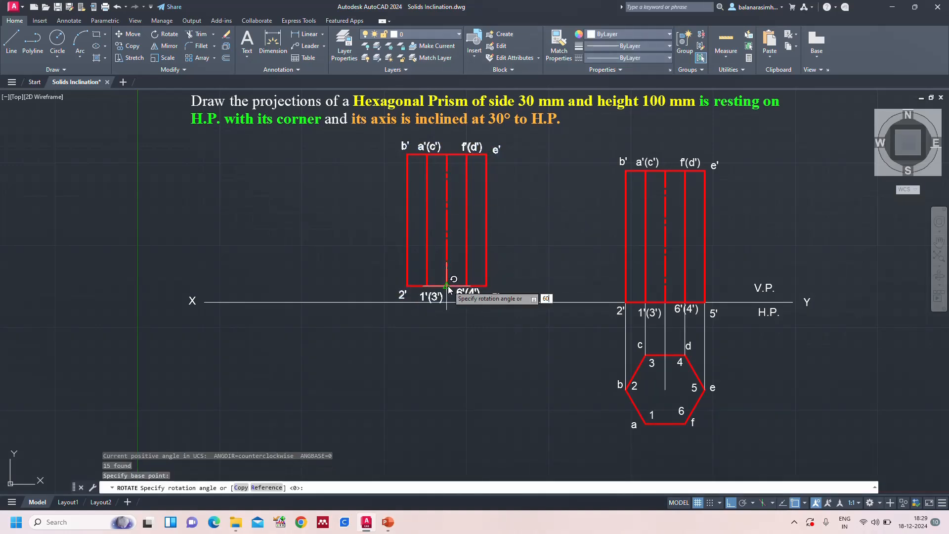
pyautogui.press('Return')
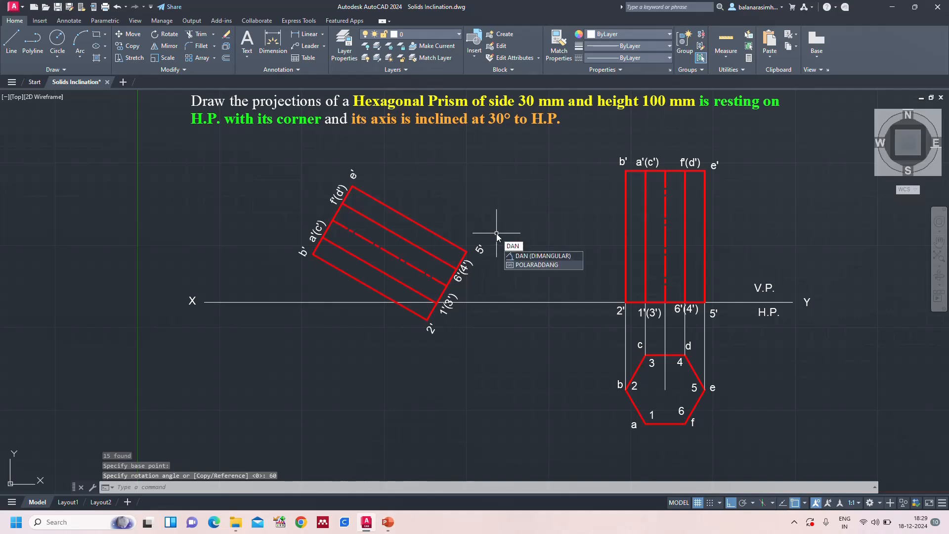
# Add an angular dimension between the rotated view's centre line and the XY line, placed near where its lowest edge crosses XY
pyautogui.press('Return')
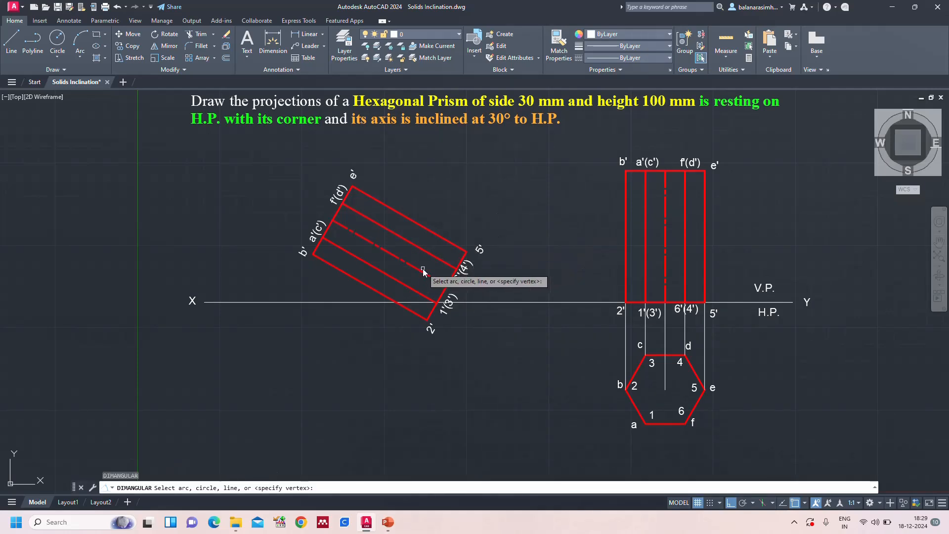
pyautogui.click(423, 270)
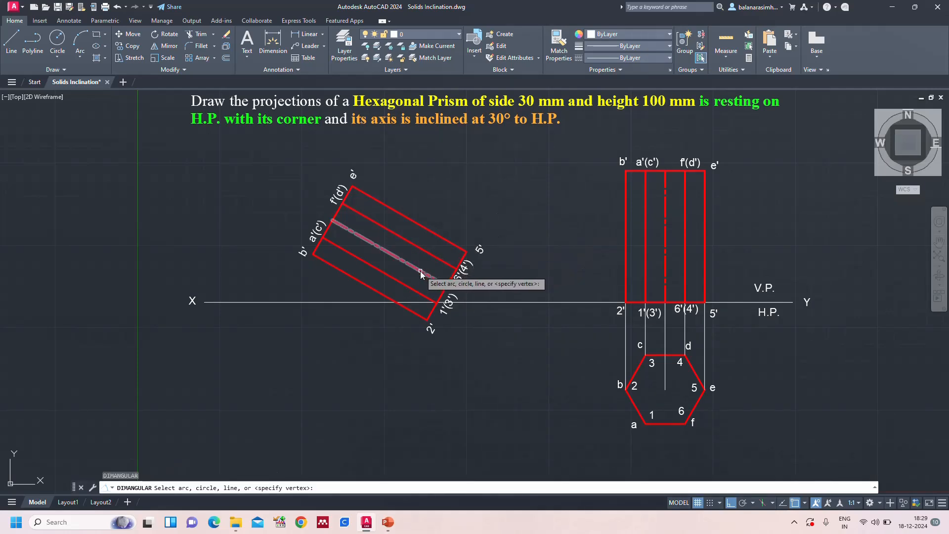
pyautogui.click(366, 302)
pyautogui.click(390, 301)
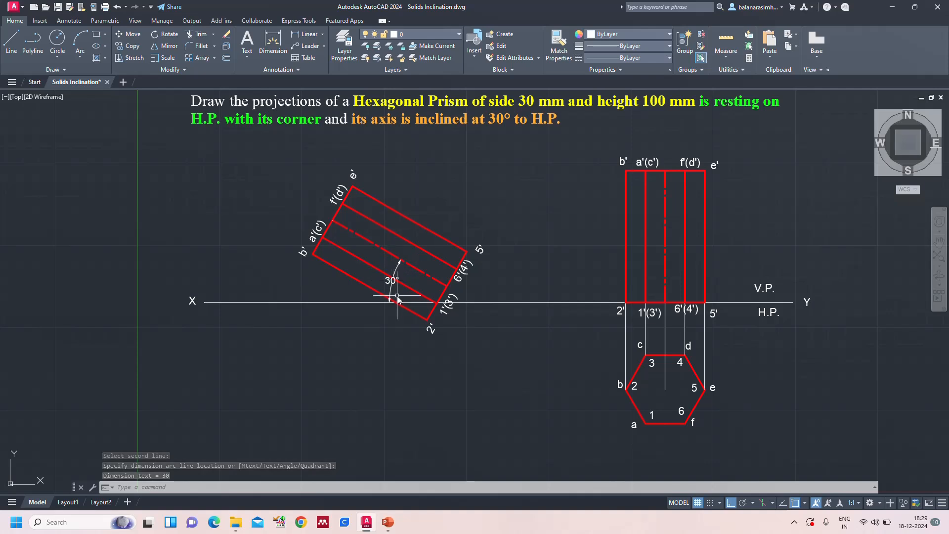
# Move the tilted front view with its labels and angular dimension so that corner 2' rests on the XY line
pyautogui.moveTo(514, 248)
pyautogui.mouseDown()
pyautogui.moveTo(419, 184)
pyautogui.moveTo(280, 213)
pyautogui.moveTo(303, 259)
pyautogui.moveTo(392, 281)
pyautogui.moveTo(482, 271)
pyautogui.mouseUp()
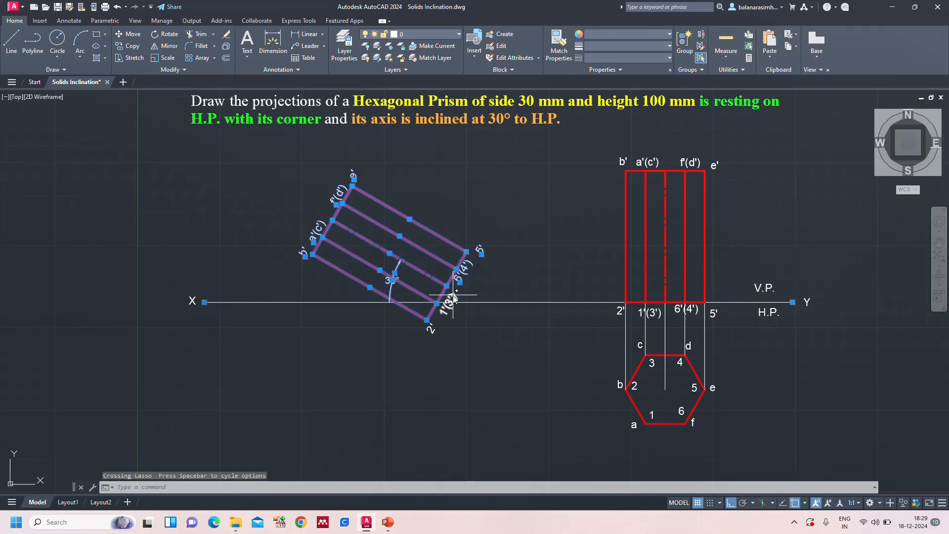
pyautogui.click(435, 331)
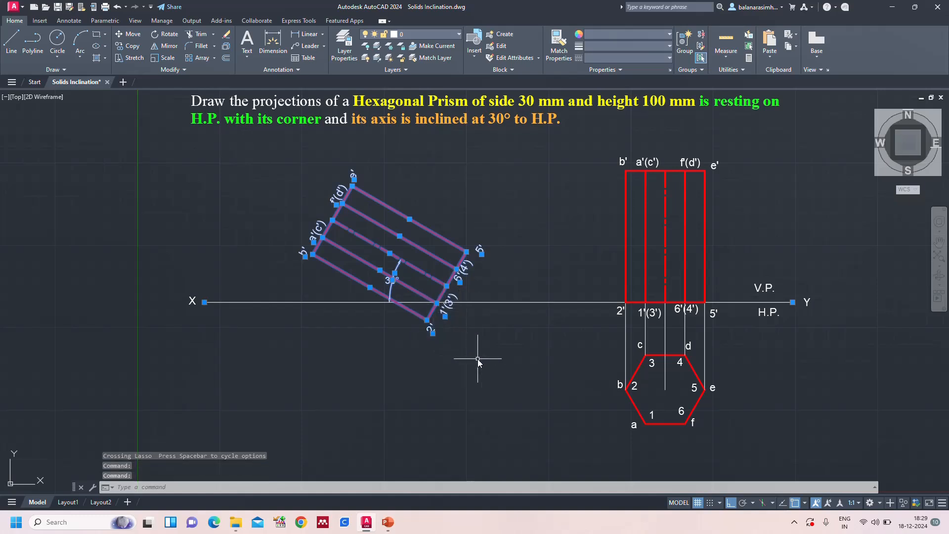
pyautogui.write('m')
pyautogui.press('Return')
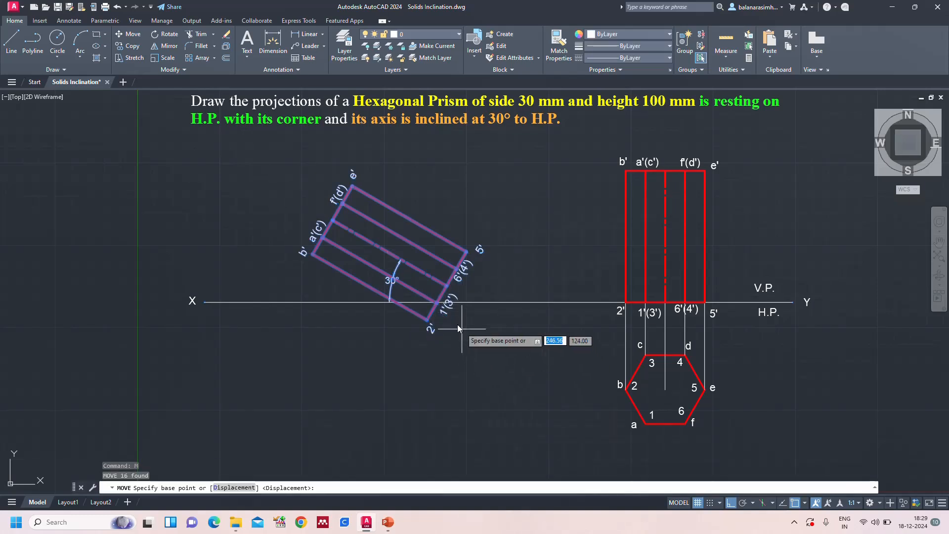
pyautogui.click(427, 320)
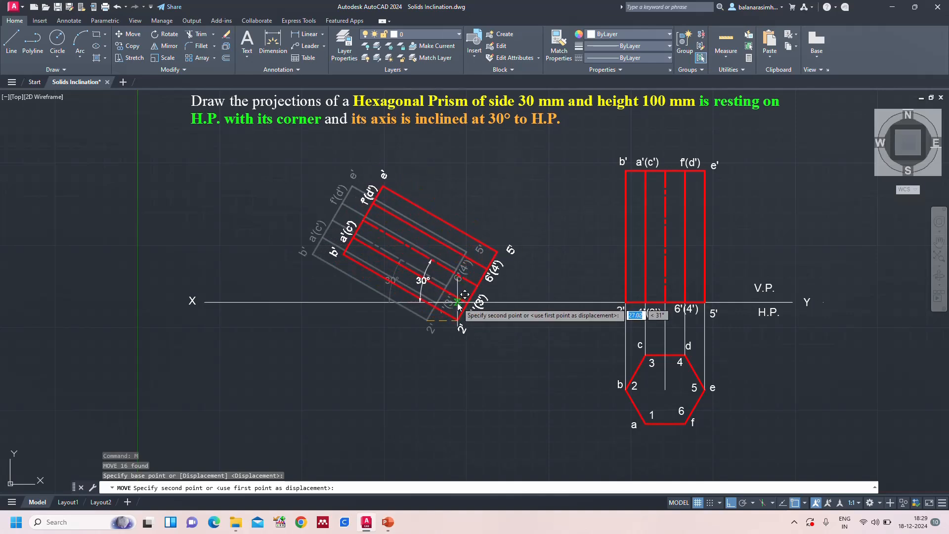
pyautogui.click(457, 301)
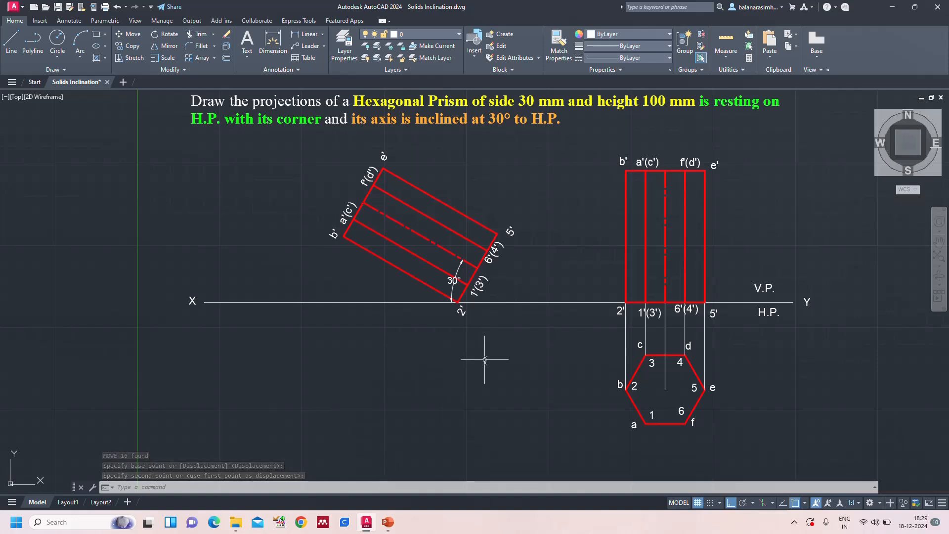
# Draw vertical projector lines from corners b' and a'(c') of the tilted view down well below the XY line
pyautogui.write('l')
pyautogui.press('Return')
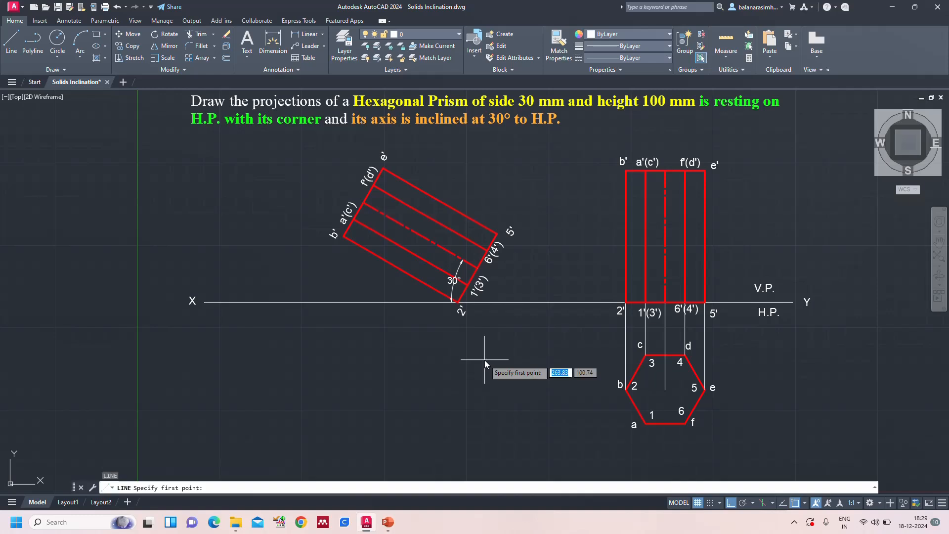
pyautogui.click(343, 238)
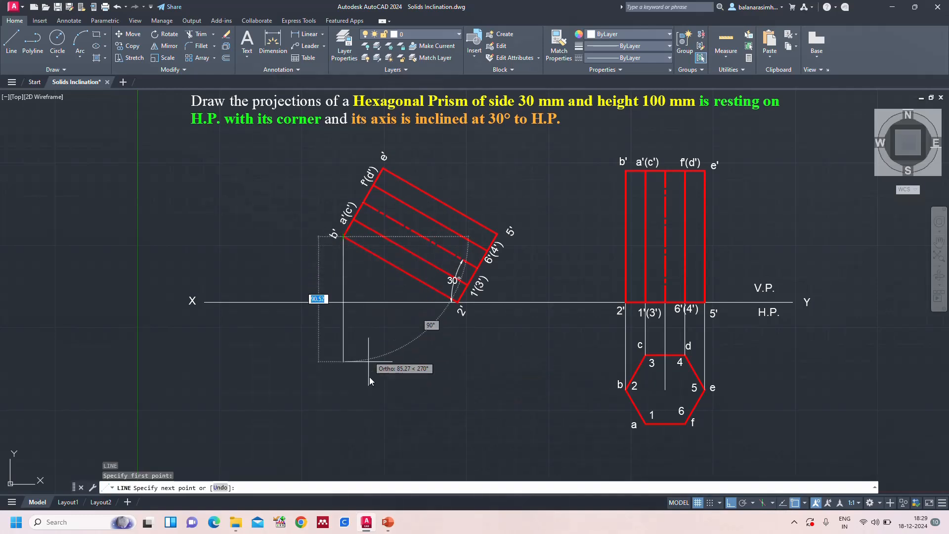
pyautogui.click(367, 465)
pyautogui.press('Return')
pyautogui.press('Return')
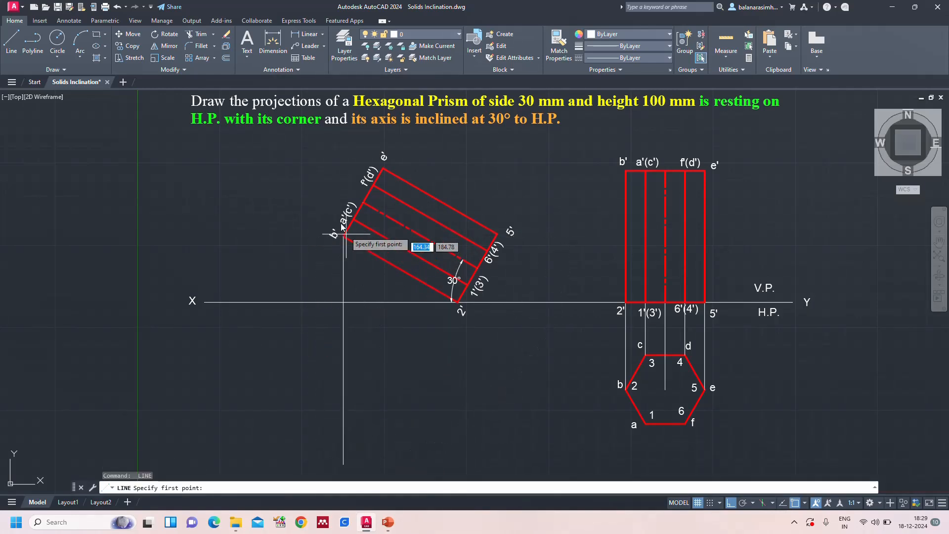
pyautogui.click(353, 219)
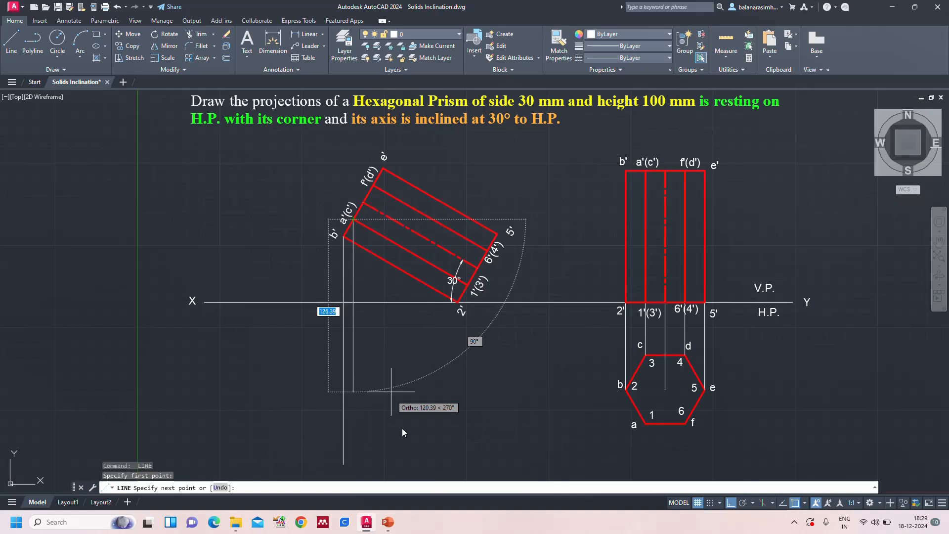
pyautogui.click(408, 465)
pyautogui.press('Return')
pyautogui.press('Return')
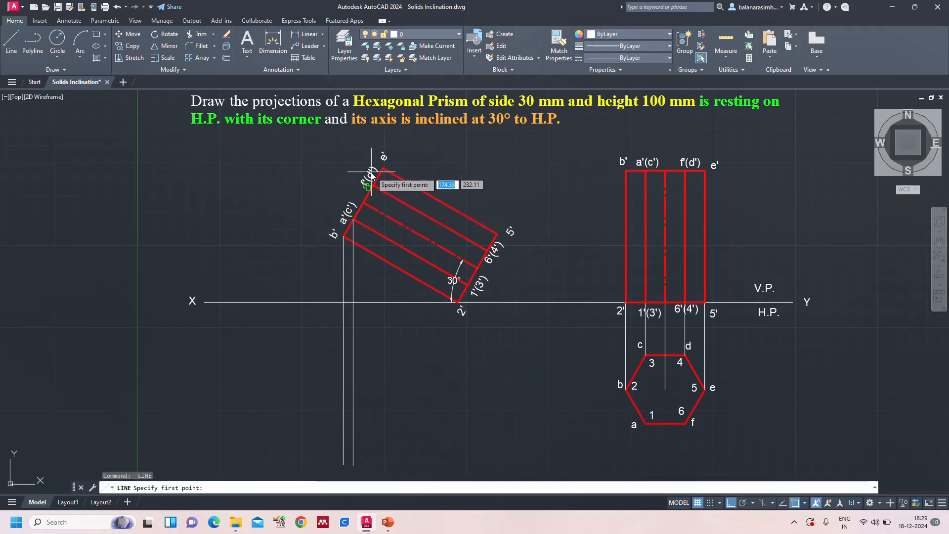
# Draw vertical projectors below XY from the centre line's upper end and from corners f'(d') and e' of the tilted view
pyautogui.click(363, 202)
pyautogui.click(400, 470)
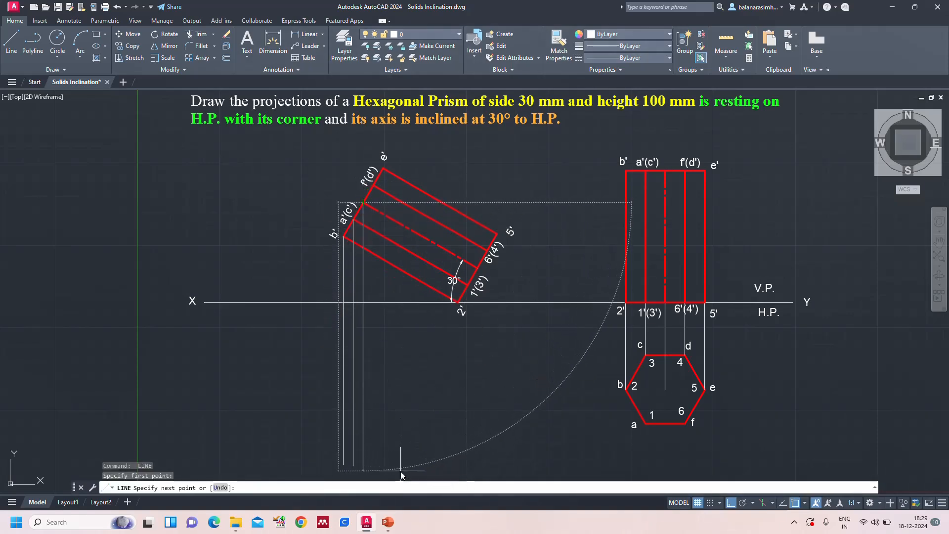
pyautogui.press('Return')
pyautogui.press('Return')
pyautogui.click(373, 184)
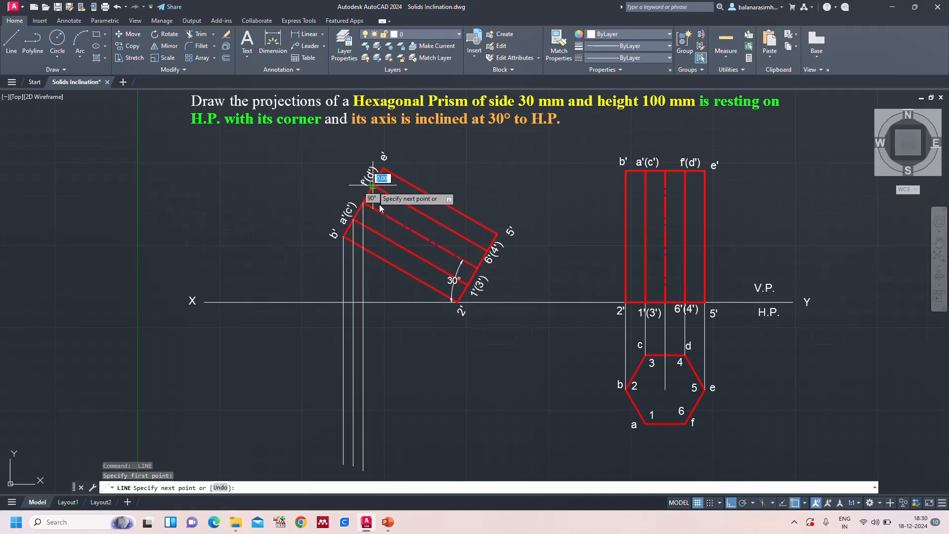
pyautogui.click(404, 473)
pyautogui.press('Return')
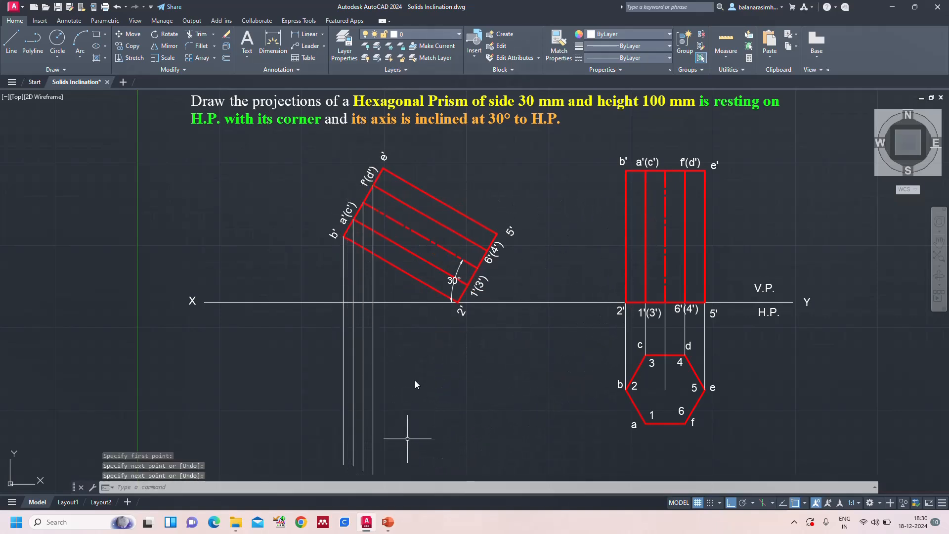
pyautogui.press('Return')
pyautogui.click(384, 170)
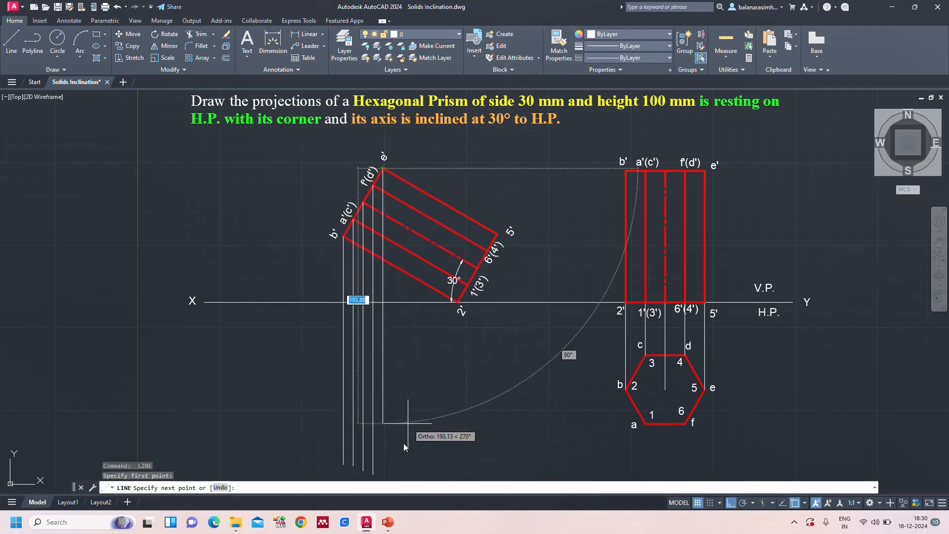
pyautogui.click(404, 474)
pyautogui.press('Return')
pyautogui.press('Return')
# Draw vertical projectors downward from corners 2' and 1'(3') and from the centre line's lower end on the tilted base
pyautogui.click(458, 302)
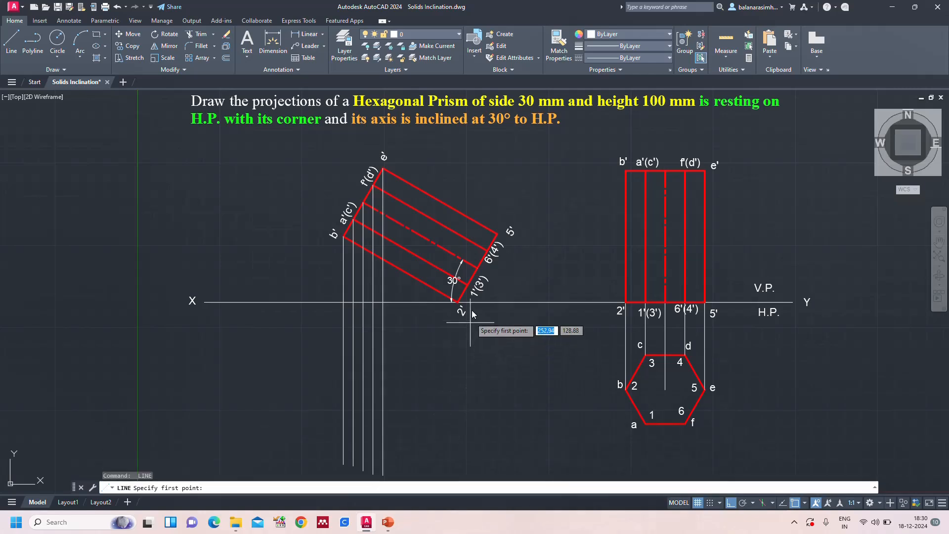
pyautogui.click(452, 470)
pyautogui.press('Return')
pyautogui.press('Return')
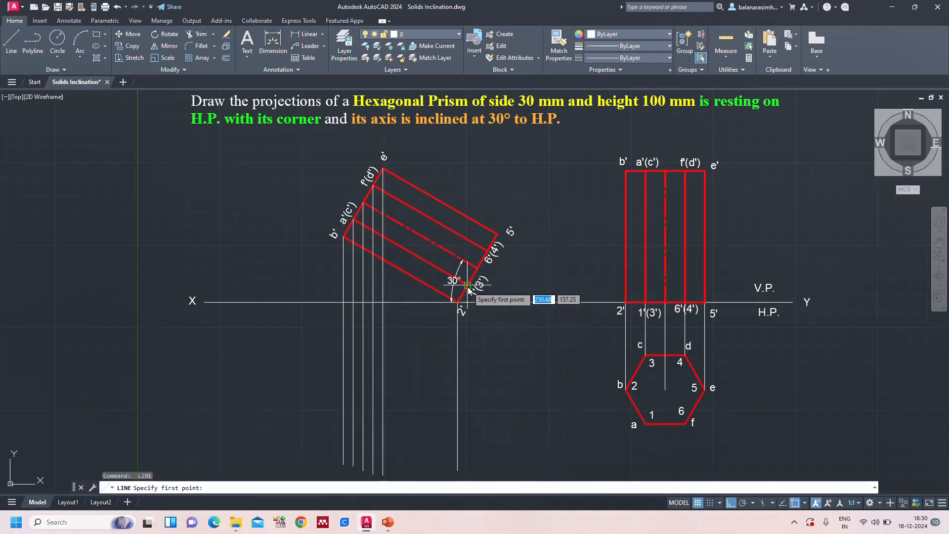
pyautogui.click(468, 284)
pyautogui.click(493, 468)
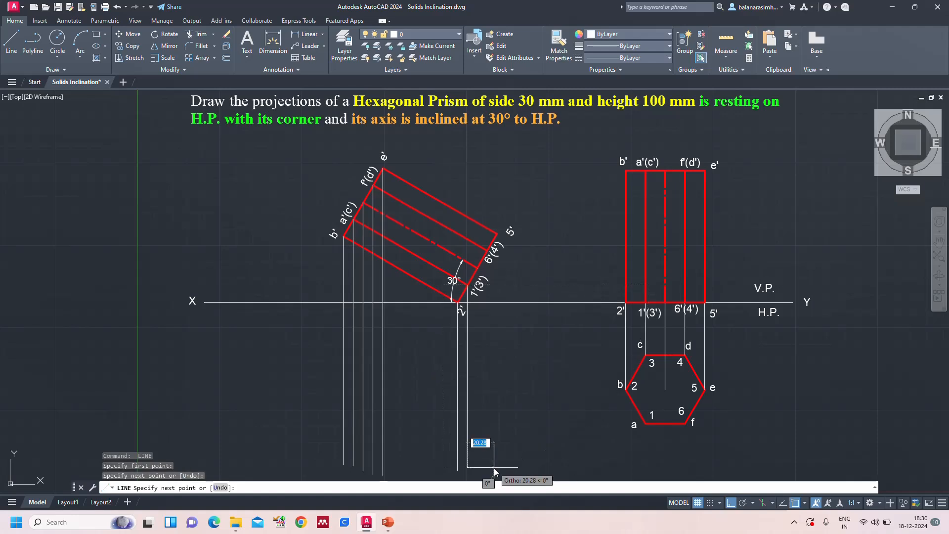
pyautogui.press('Return')
pyautogui.press('Return')
pyautogui.click(486, 278)
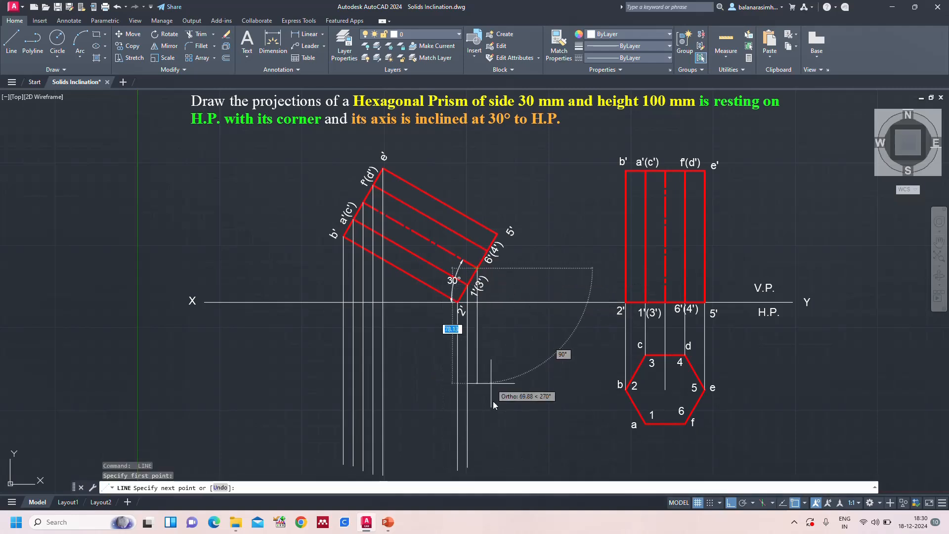
pyautogui.click(500, 470)
pyautogui.press('Return')
pyautogui.press('Return')
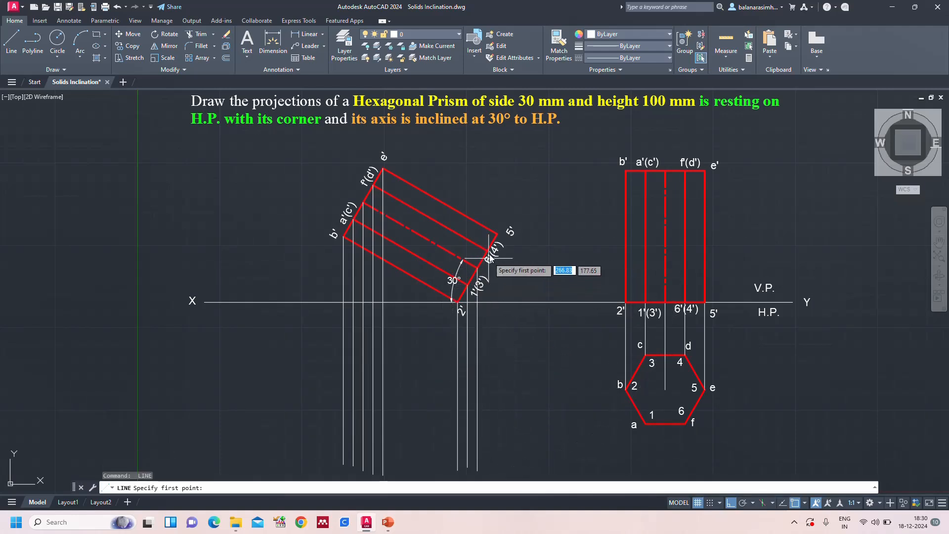
# Draw vertical projectors from corners 6'(4') and 5' of the tilted front view down well below the XY line
pyautogui.click(487, 249)
pyautogui.click(527, 470)
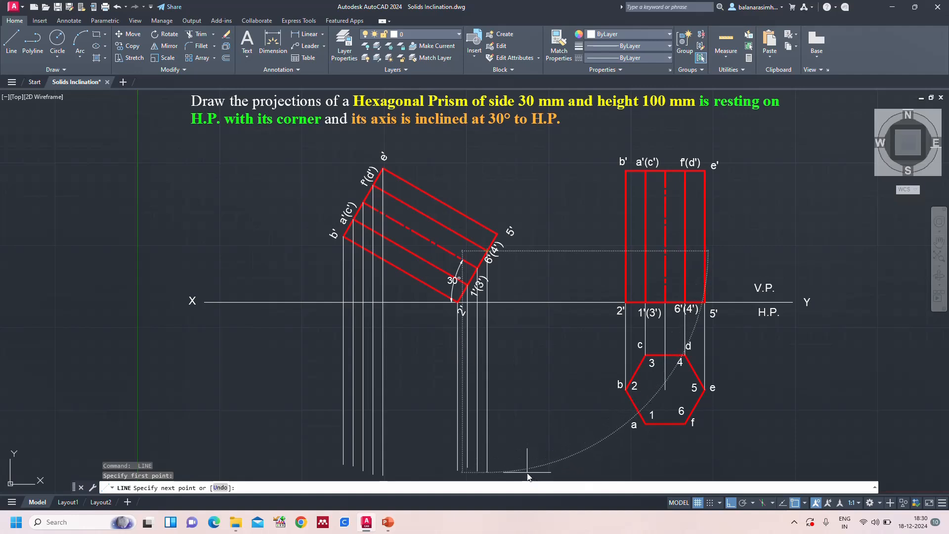
pyautogui.press('Return')
pyautogui.press('Return')
pyautogui.click(511, 231)
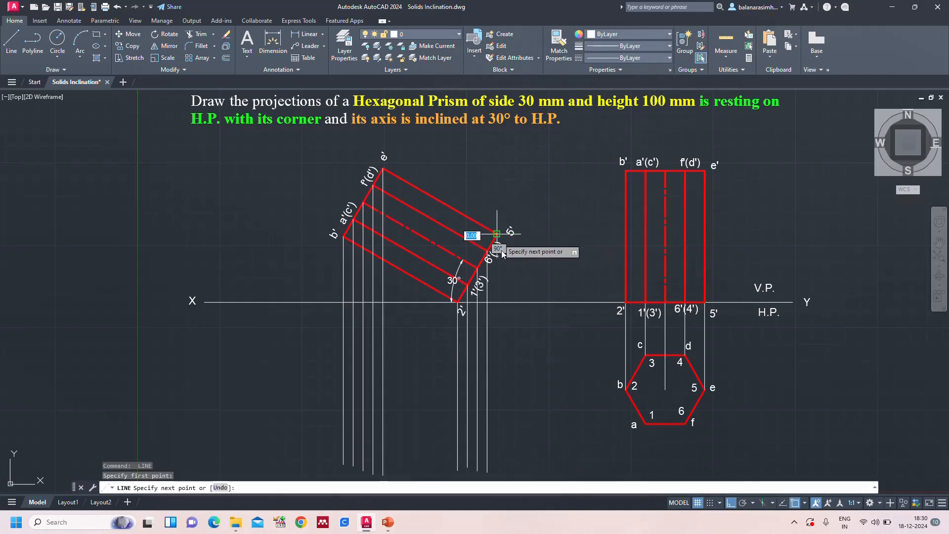
pyautogui.click(511, 474)
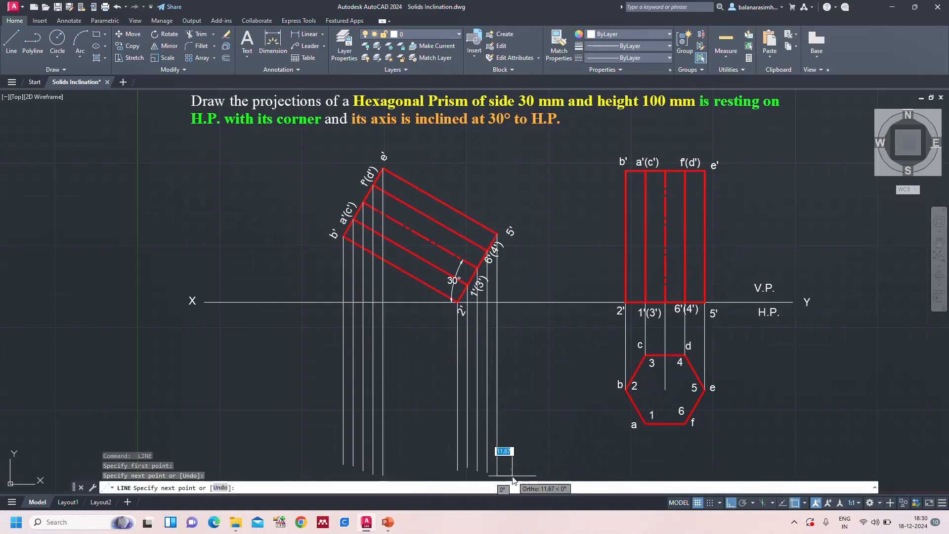
pyautogui.press('Return')
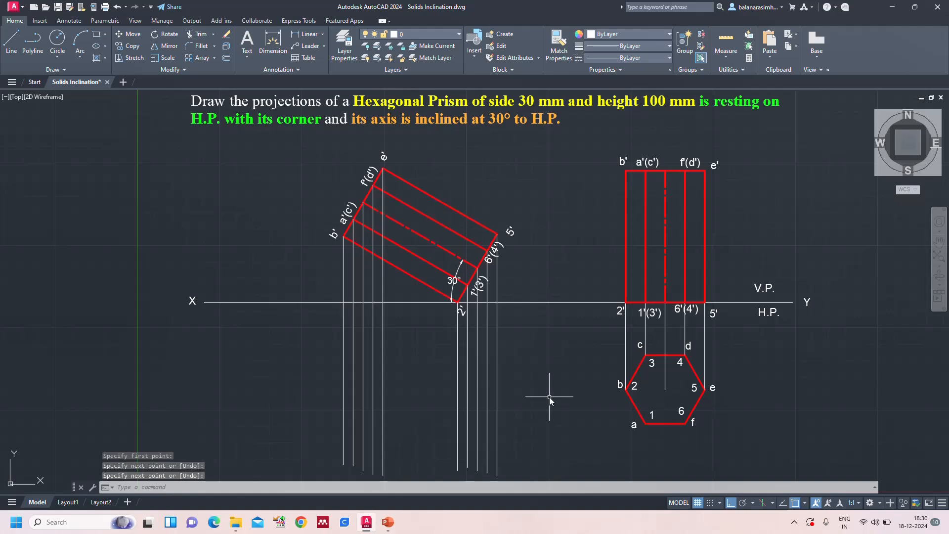
# Draw horizontal projectors from hexagon corners c, b and a of the top view across to the vertical projector from b'
pyautogui.press('Return')
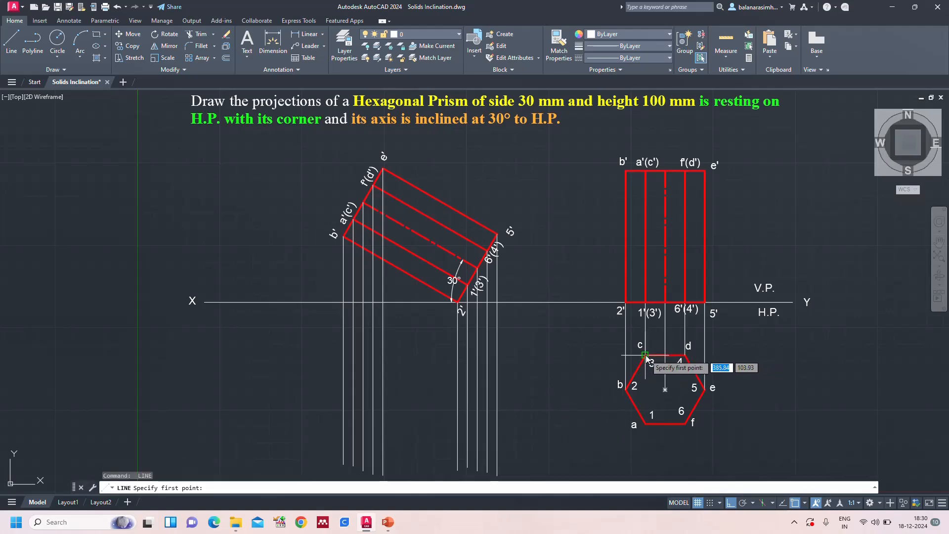
pyautogui.click(645, 355)
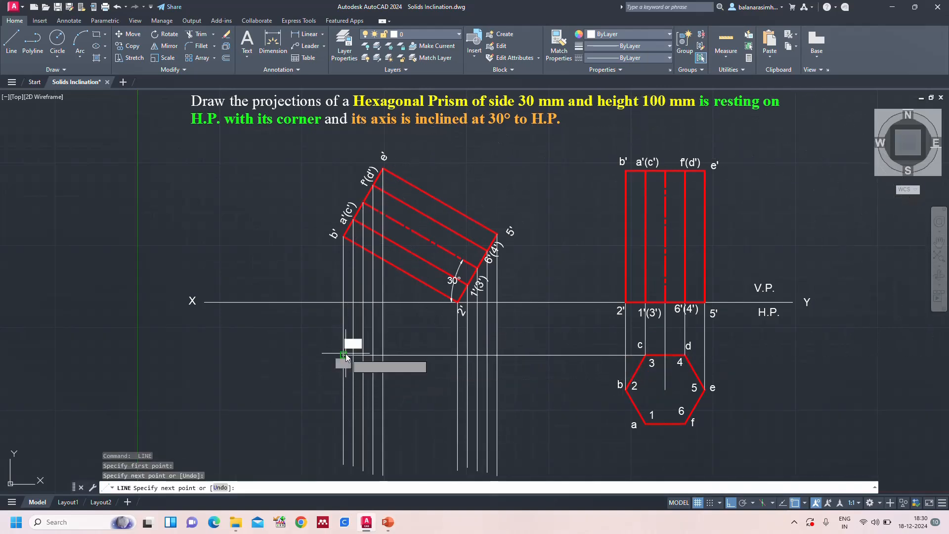
pyautogui.click(343, 355)
pyautogui.press('Return')
pyautogui.press('Return')
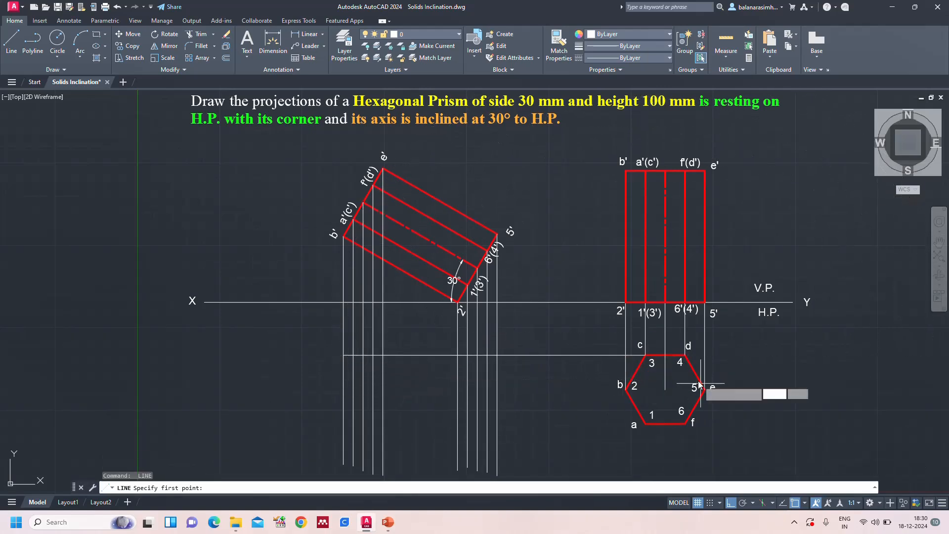
pyautogui.click(628, 390)
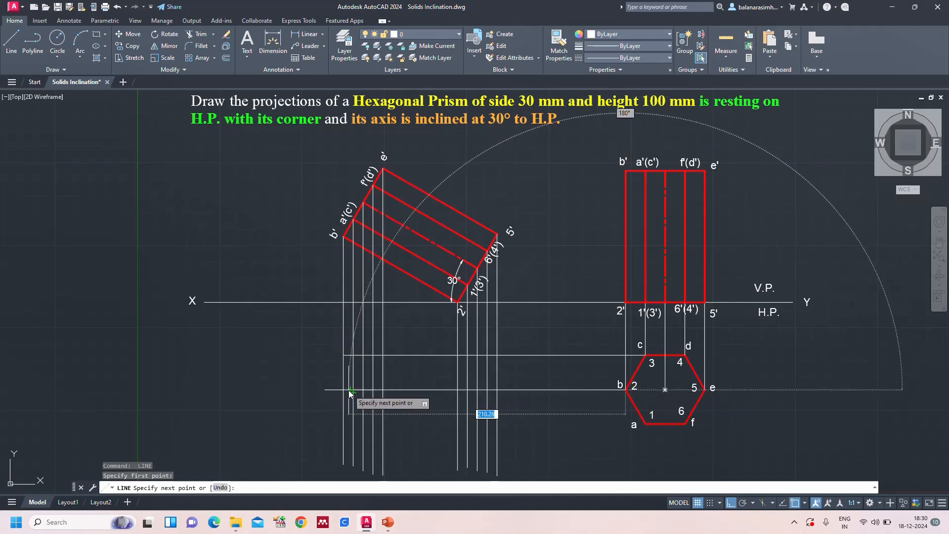
pyautogui.click(344, 390)
pyautogui.press('Return')
pyautogui.press('Return')
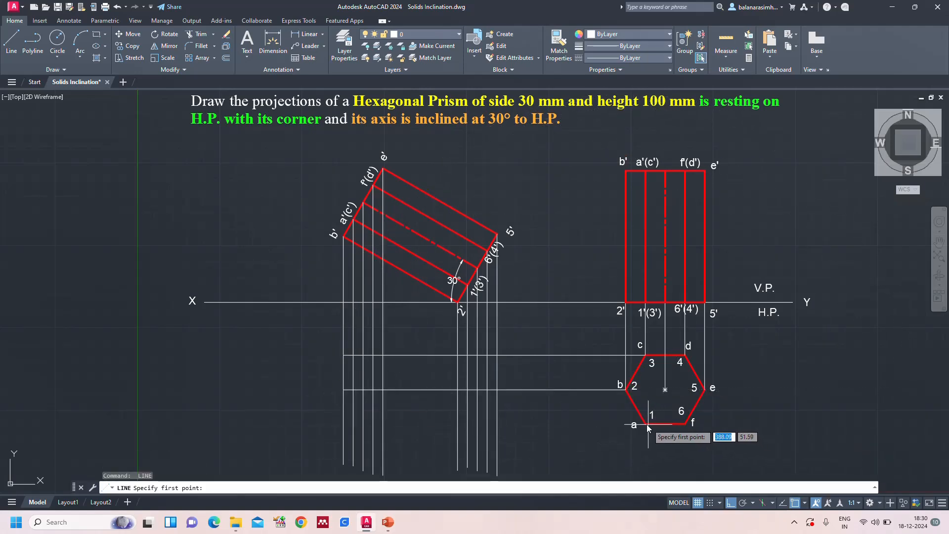
pyautogui.click(646, 424)
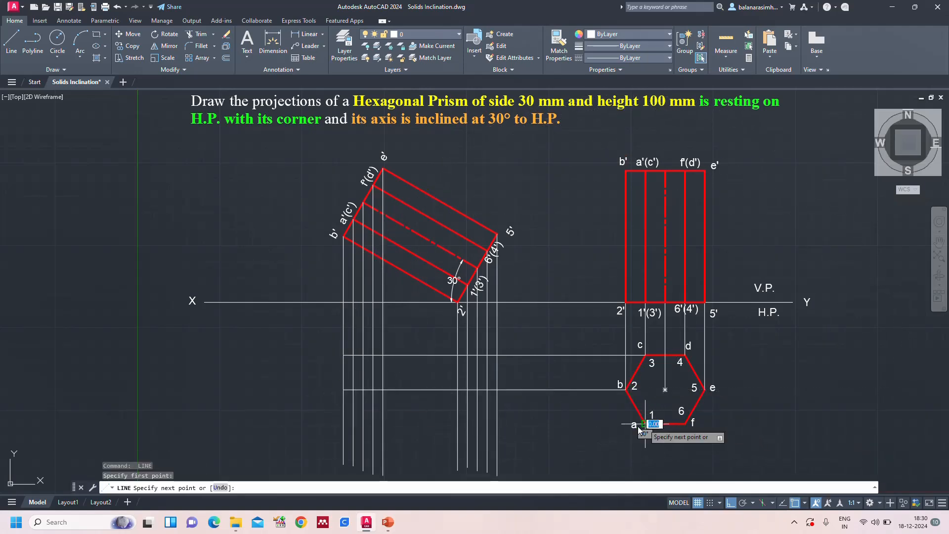
pyautogui.click(343, 426)
pyautogui.press('Return')
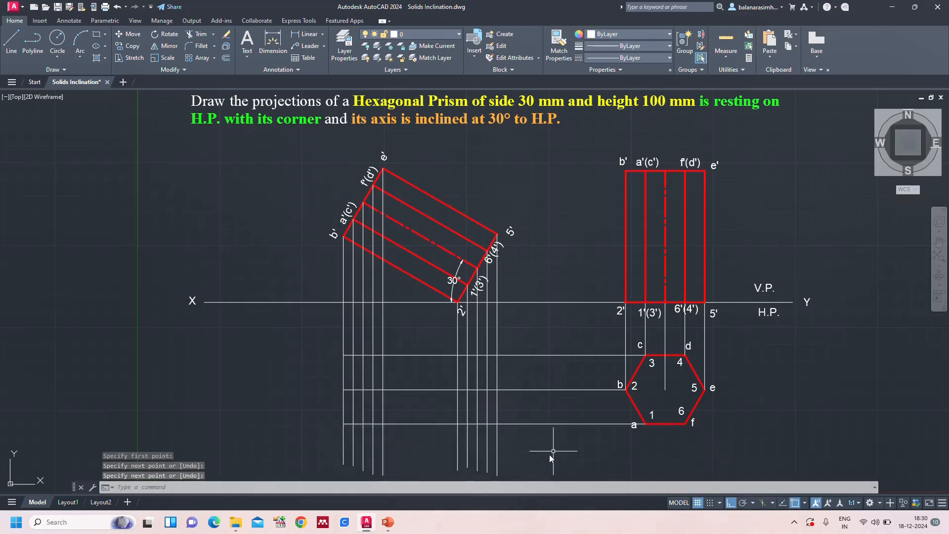
# Trim the ends of all vertical projectors that extend below the horizontal projector from corner a
pyautogui.moveTo(549, 454); pyautogui.dragTo(547, 398, button='middle')
pyautogui.scroll(2, 547, 398)
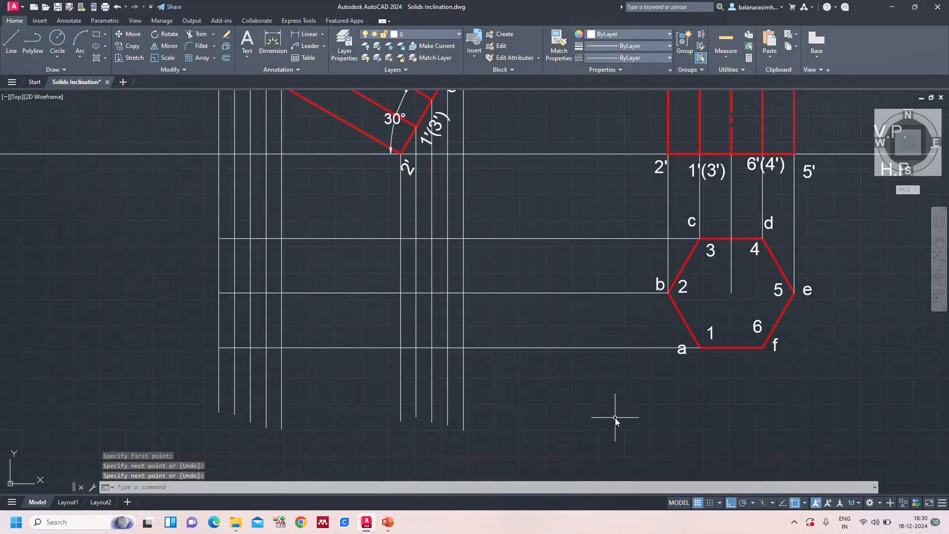
pyautogui.press('Escape')
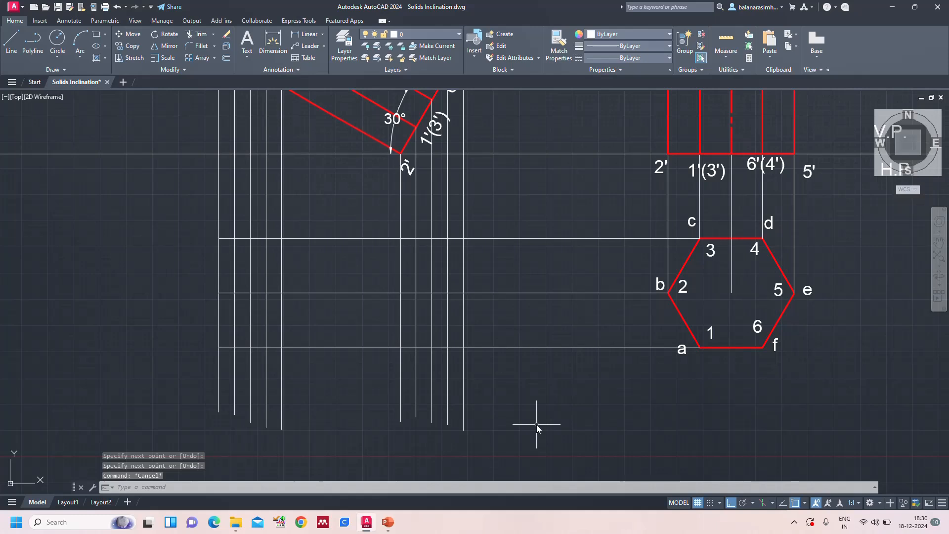
pyautogui.press('Return')
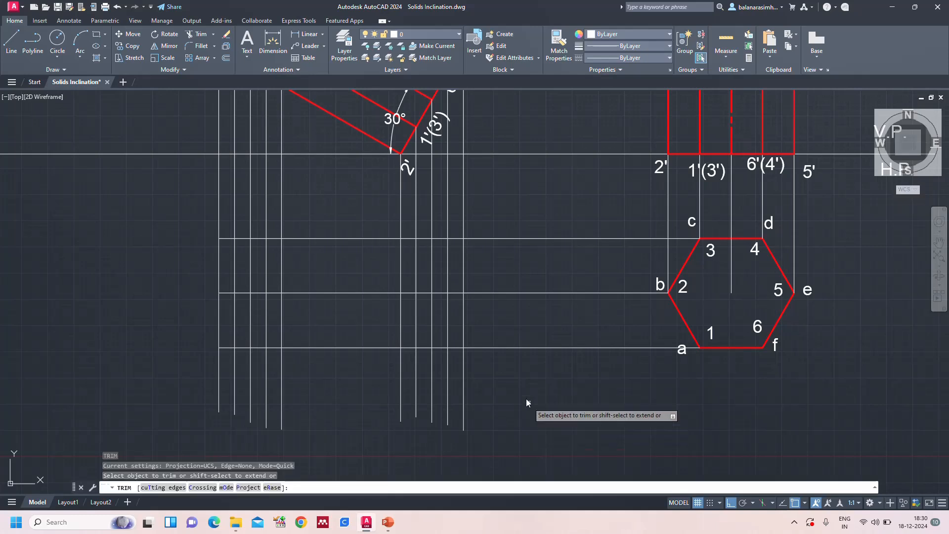
pyautogui.moveTo(524, 381); pyautogui.dragTo(390, 394)
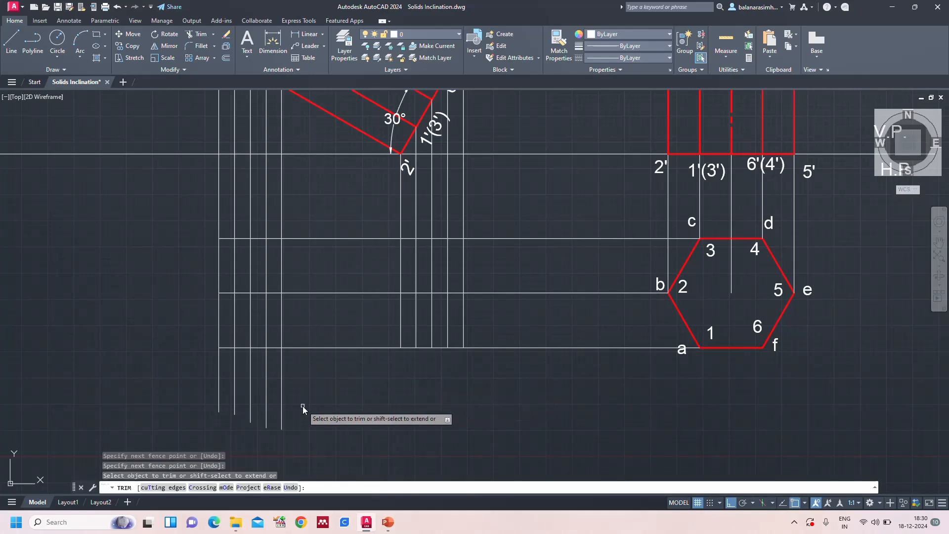
pyautogui.moveTo(303, 405); pyautogui.dragTo(141, 416)
pyautogui.press('Escape')
pyautogui.write('z')
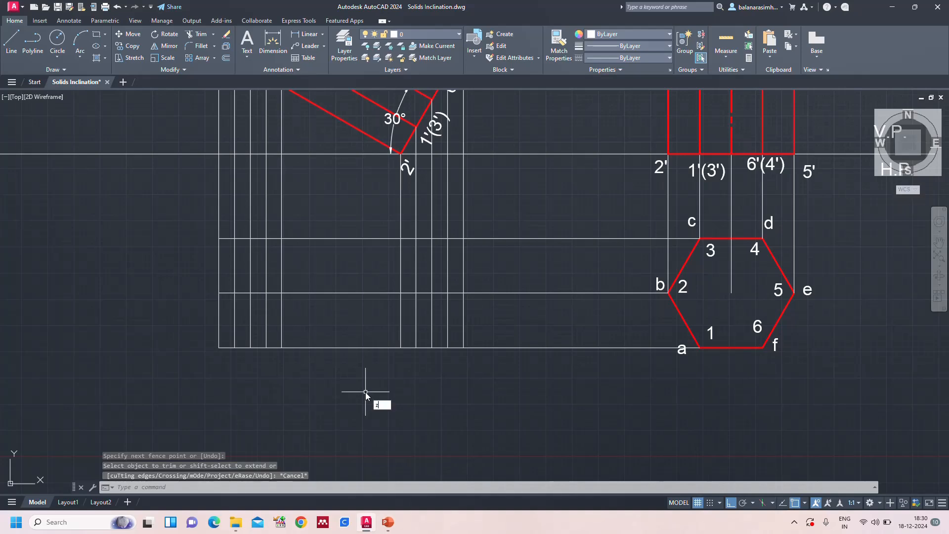
pyautogui.press('Return')
pyautogui.write('a')
pyautogui.press('Return')
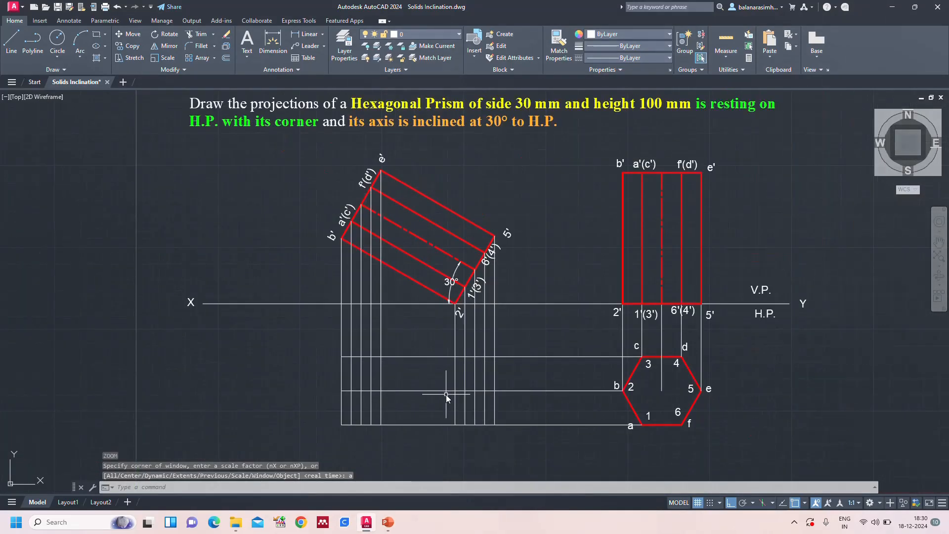
pyautogui.write('text')
pyautogui.press('Return')
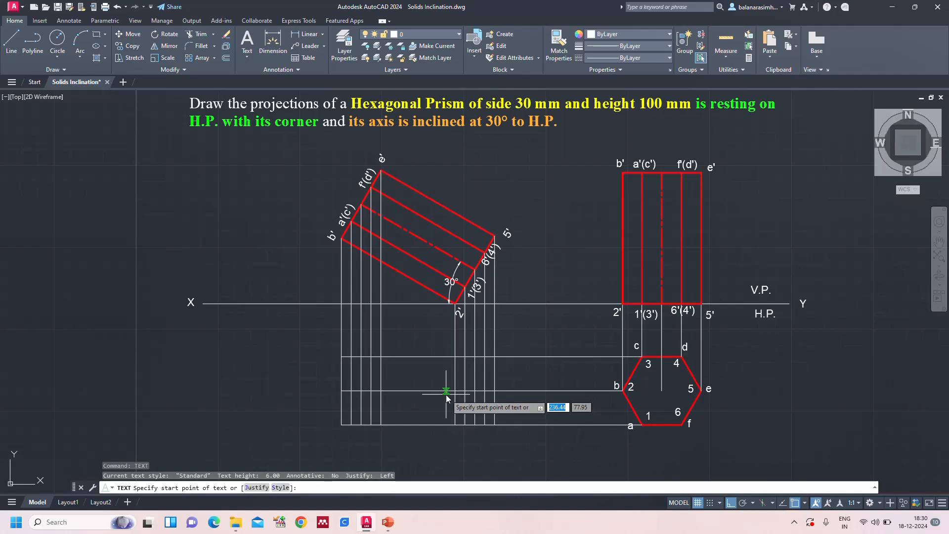
pyautogui.scroll(2, 257, 402)
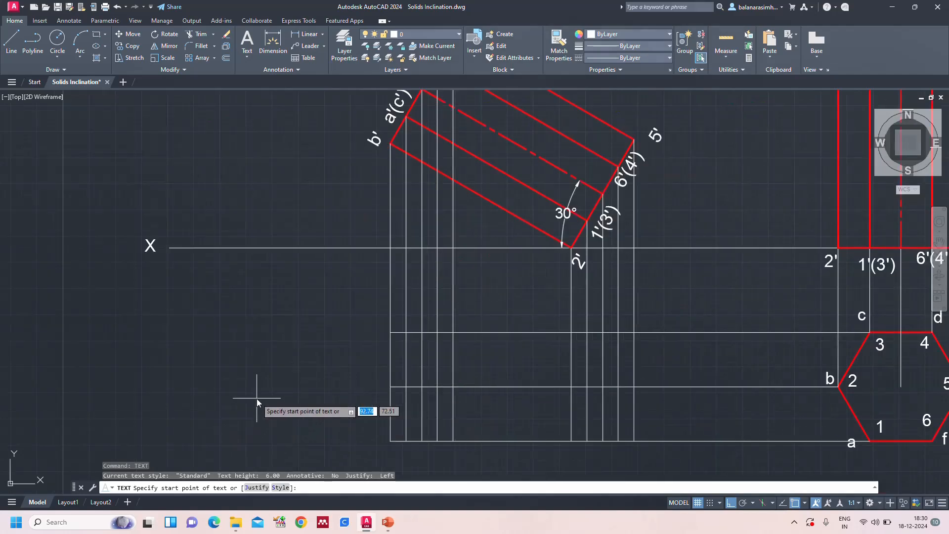
pyautogui.click(375, 386)
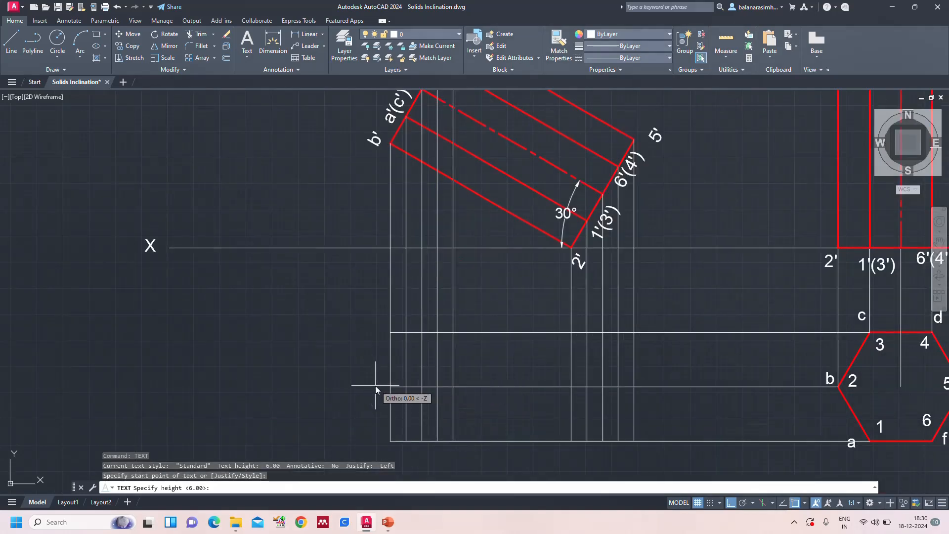
pyautogui.press('Escape')
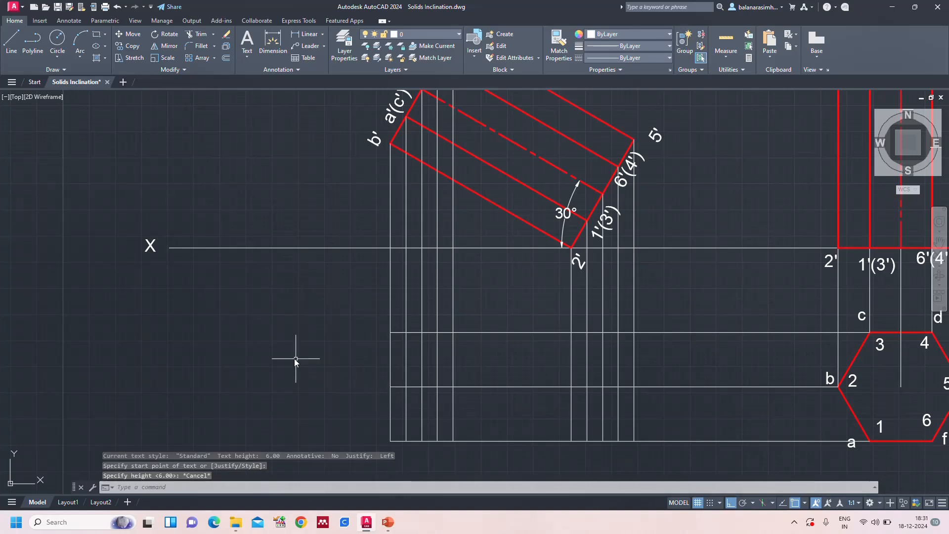
pyautogui.write('MT')
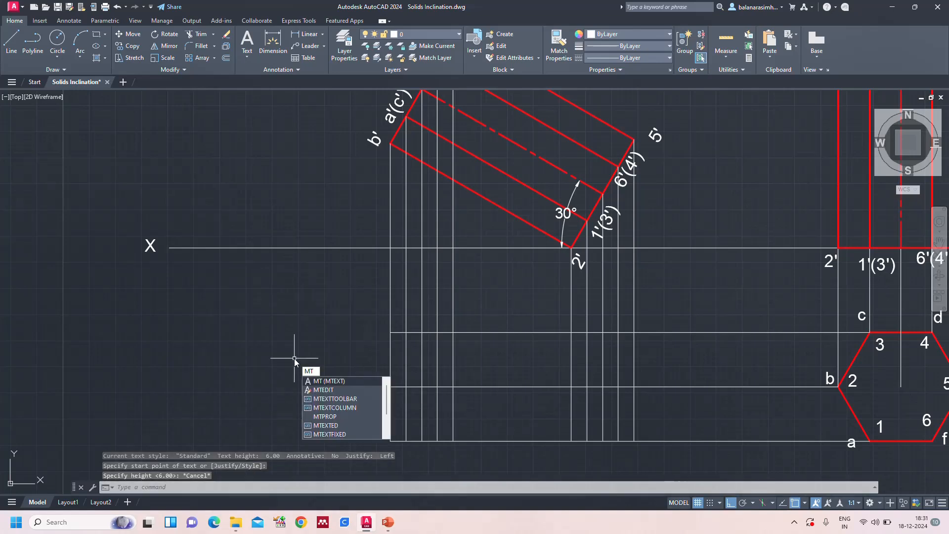
pyautogui.press('Escape')
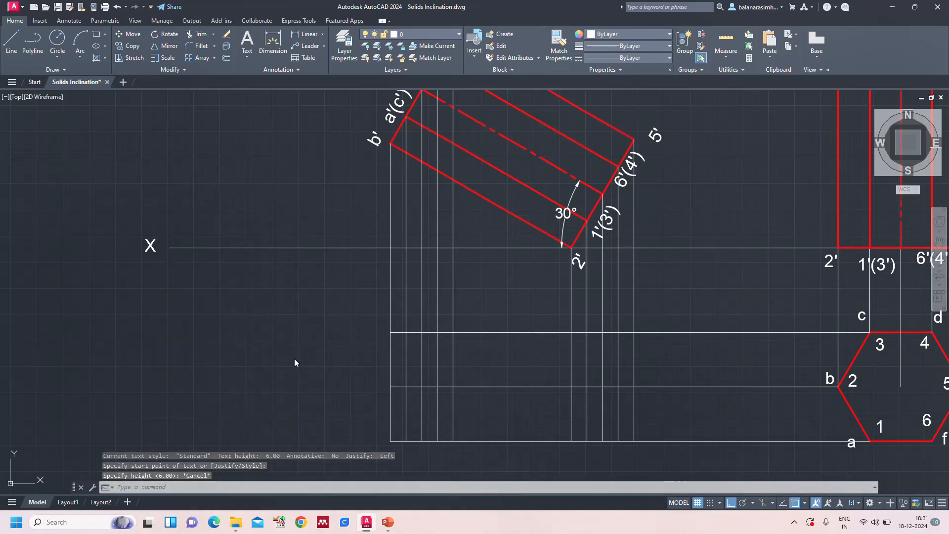
# Create a multiline text label b with a subscript 1 in the empty area below the X end of the XY line, reducing its text height
pyautogui.write('MT')
pyautogui.press('Return')
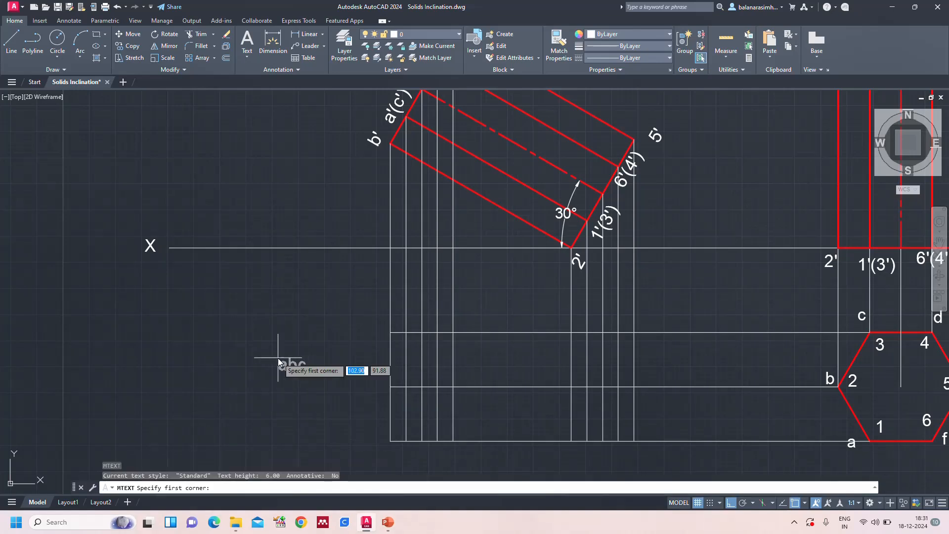
pyautogui.click(197, 307)
pyautogui.click(220, 330)
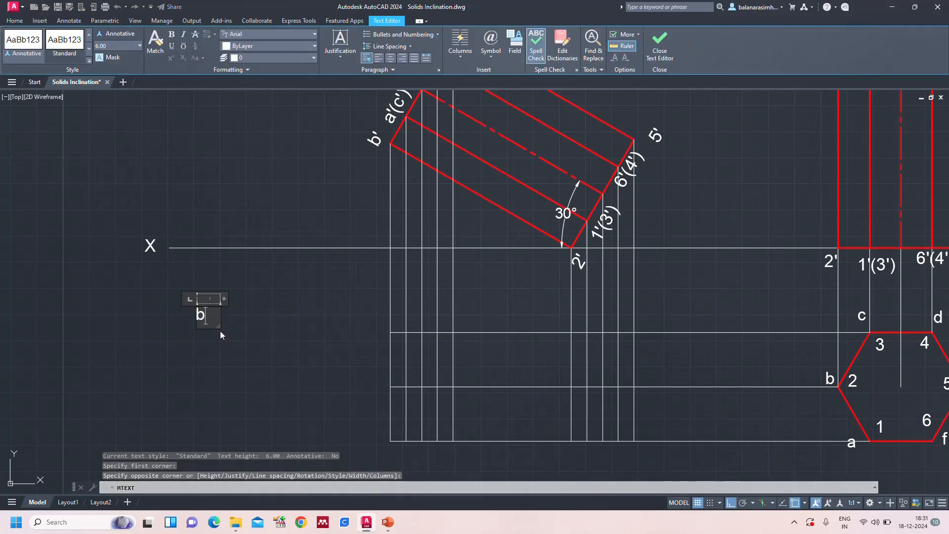
pyautogui.hotkey('shift', 'Left')
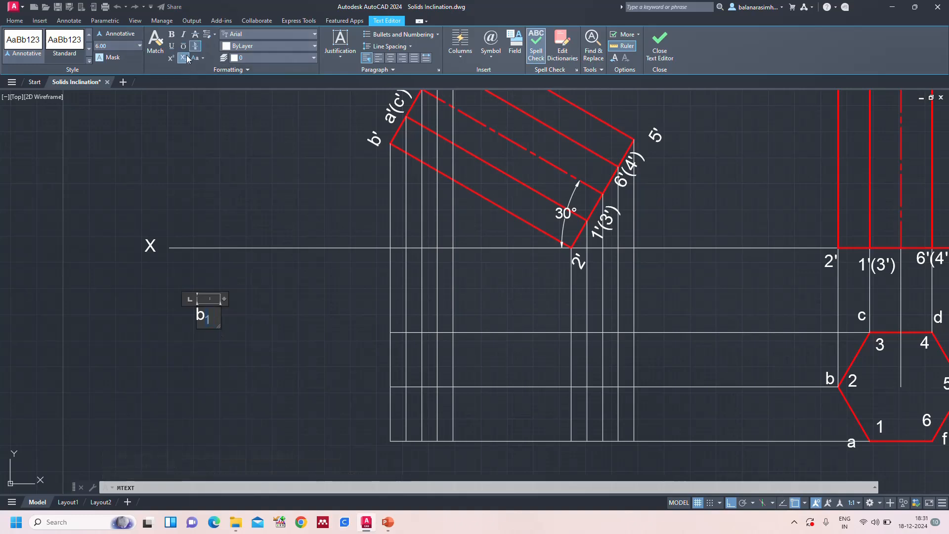
pyautogui.doubleClick(214, 316)
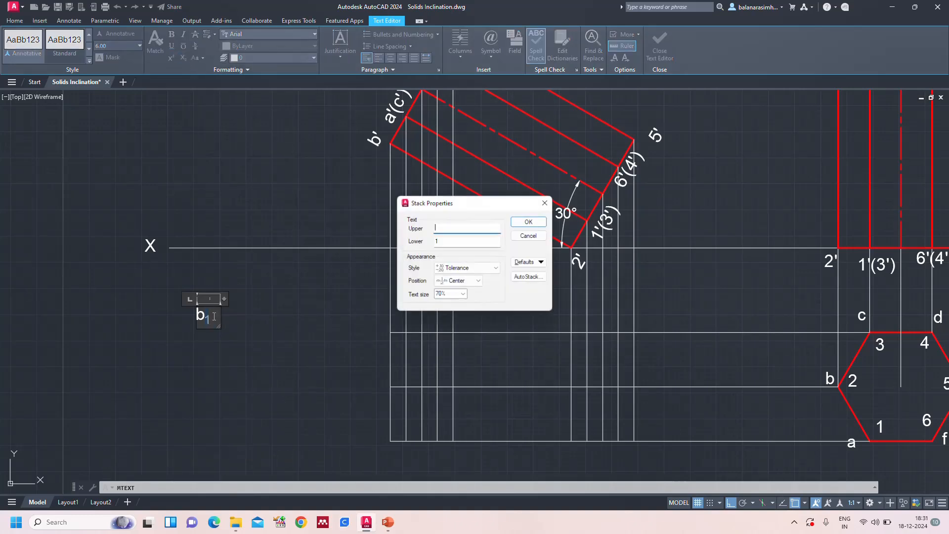
pyautogui.press('Escape')
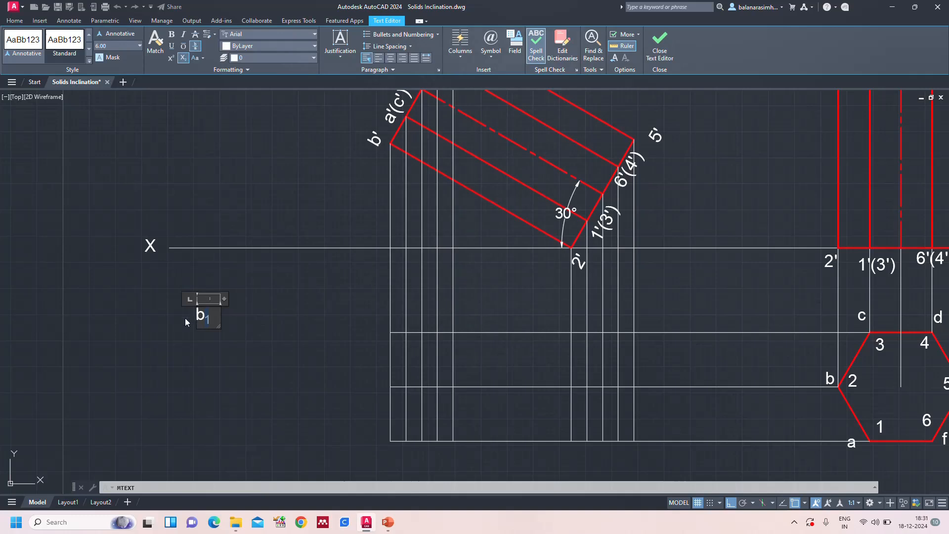
pyautogui.click(139, 47)
pyautogui.press('Escape')
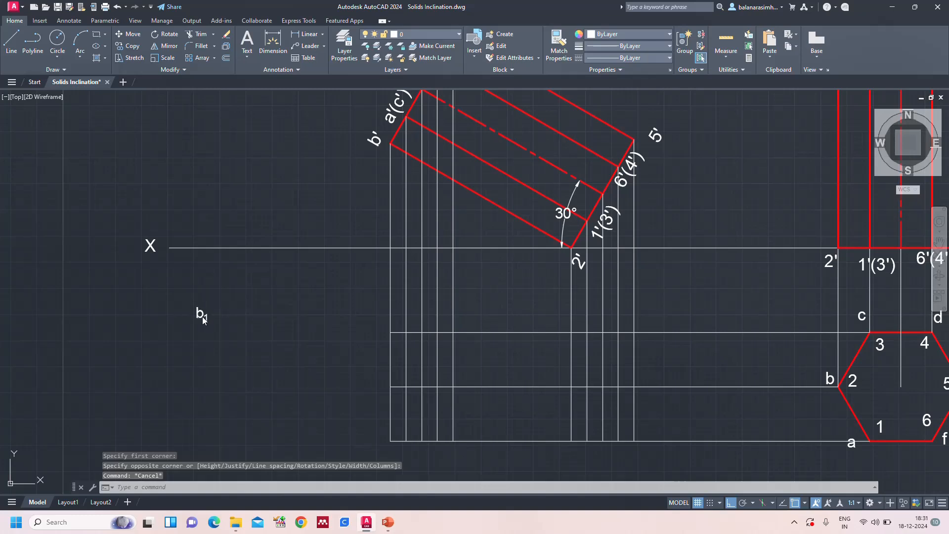
# Copy the b1 label in multiple mode to the six intersections around the projectors from b', a'(c'), f'(d') and e' below XY
pyautogui.click(208, 315)
pyautogui.write('co')
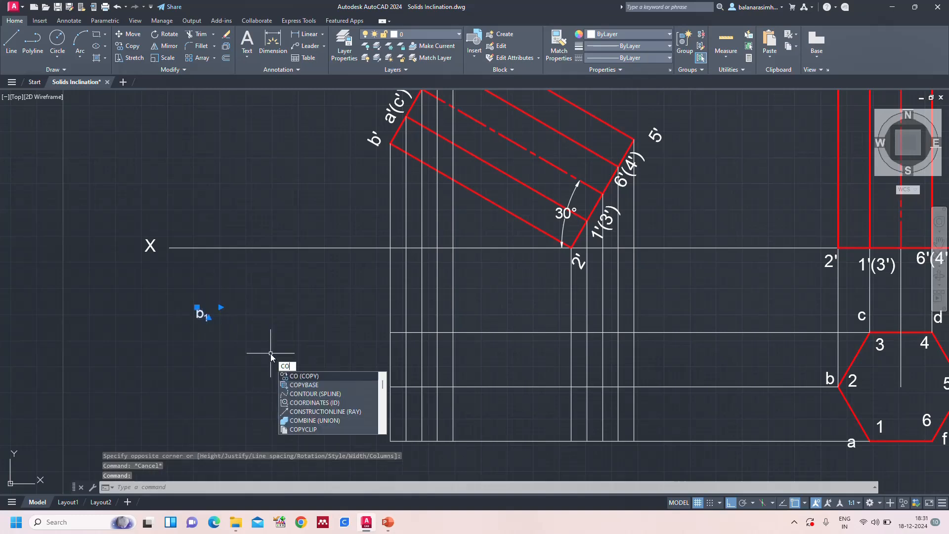
pyautogui.press('Return')
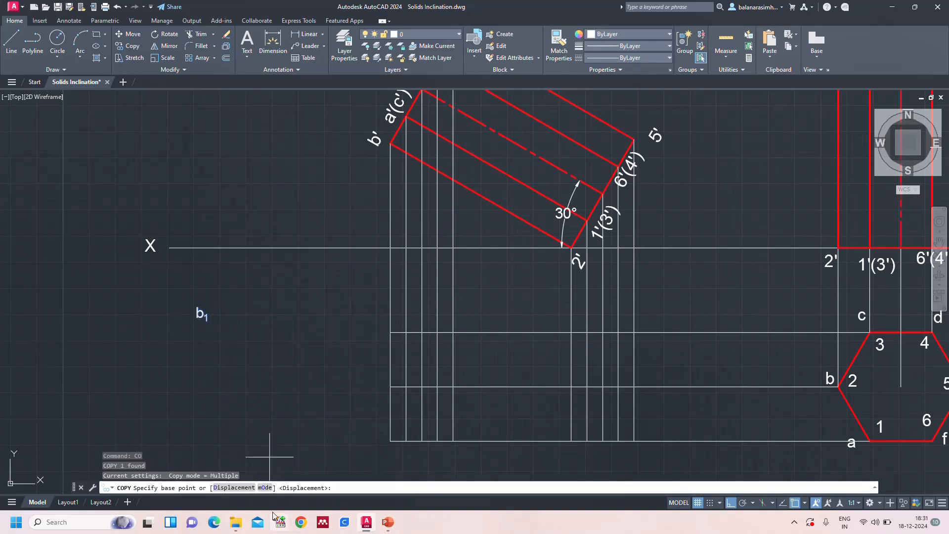
pyautogui.click(266, 489)
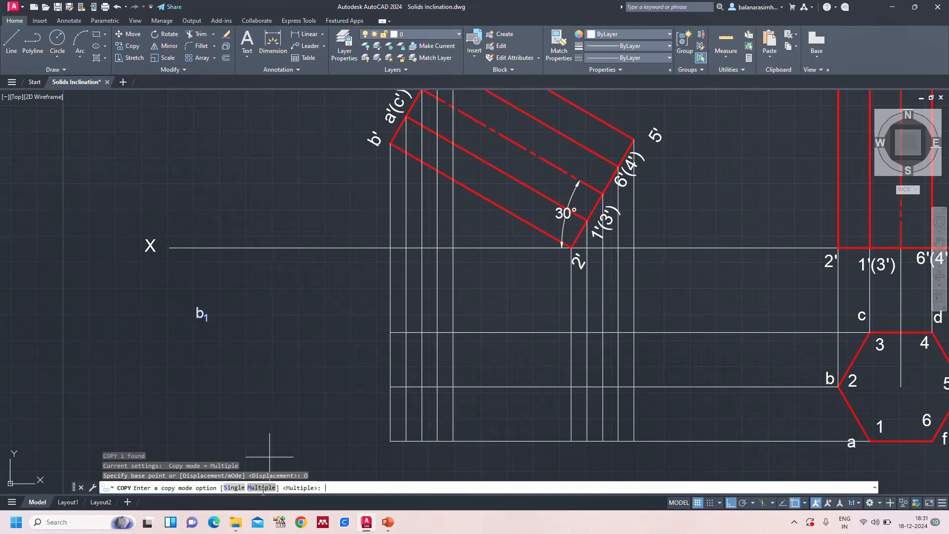
pyautogui.click(261, 488)
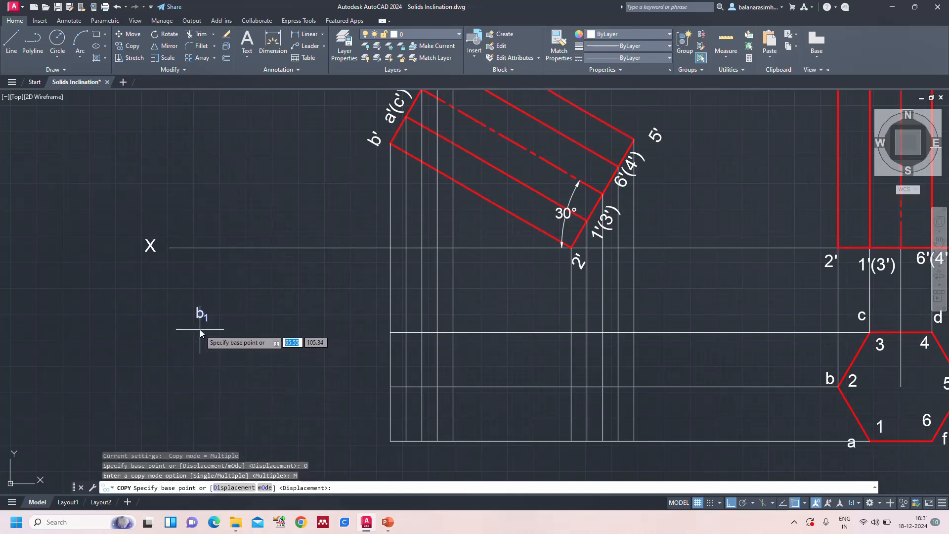
pyautogui.click(200, 329)
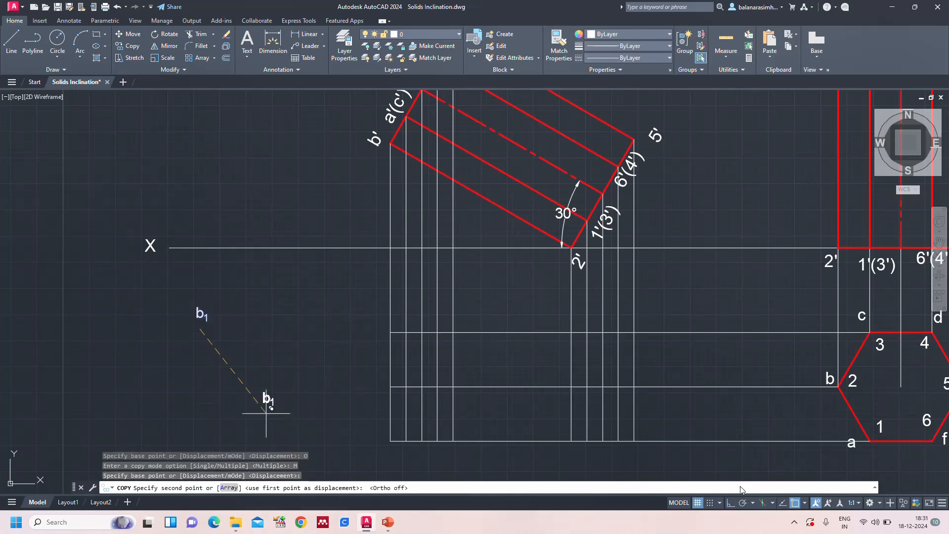
pyautogui.click(378, 398)
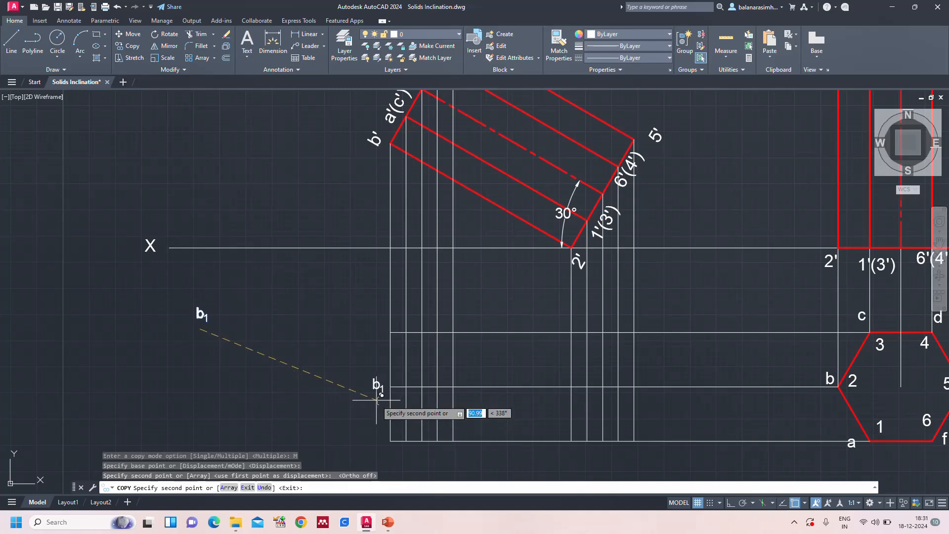
pyautogui.click(409, 330)
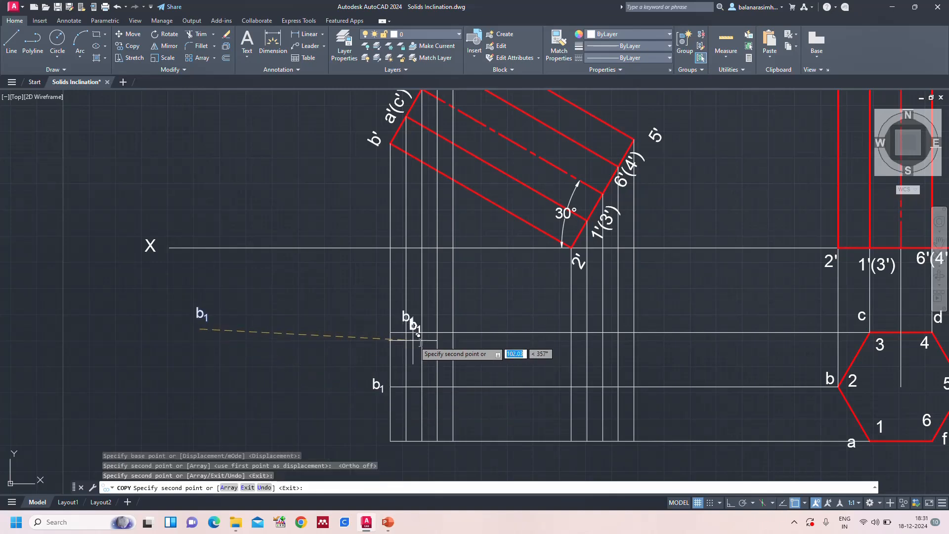
pyautogui.click(433, 335)
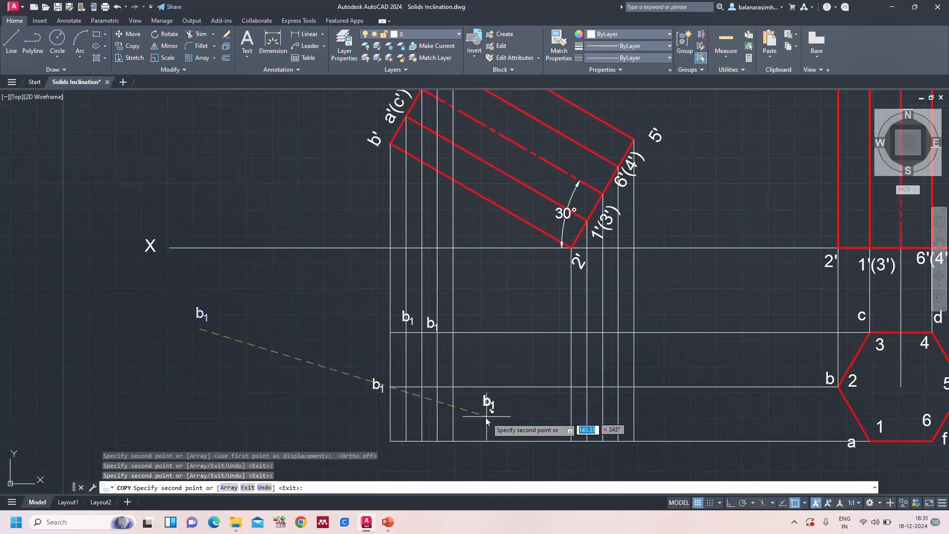
pyautogui.click(459, 401)
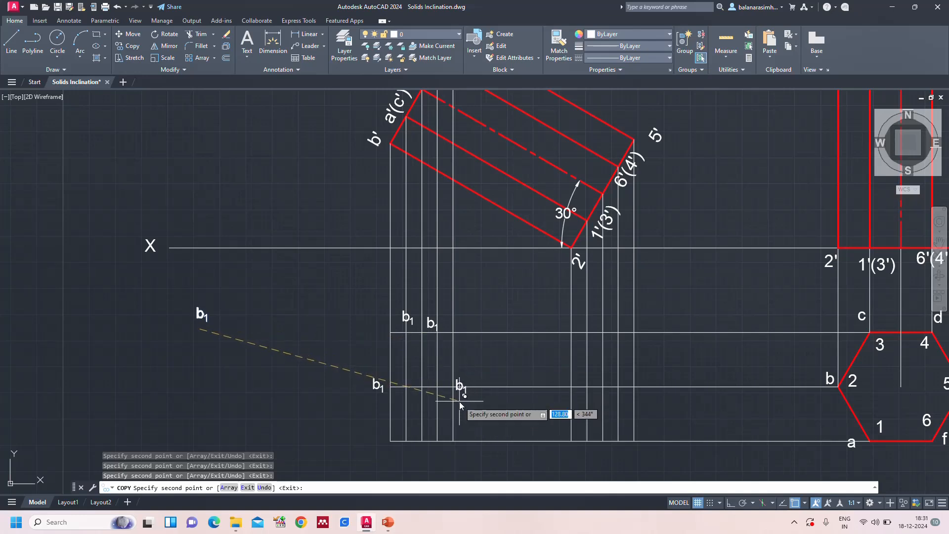
pyautogui.click(438, 470)
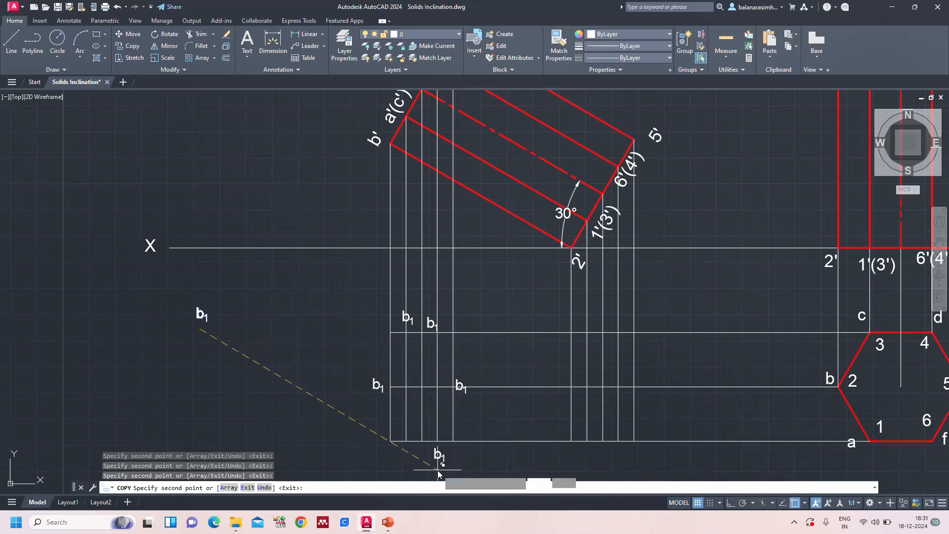
pyautogui.click(407, 468)
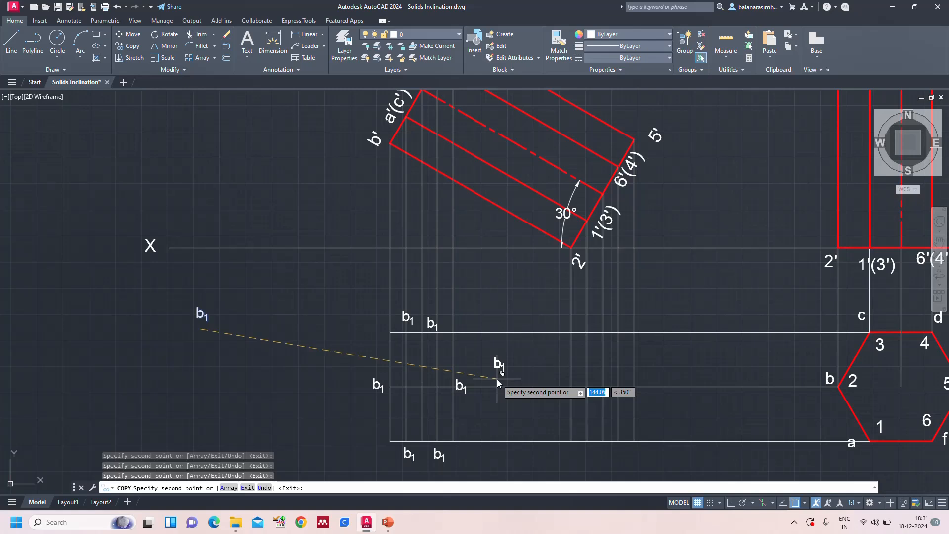
# Place six more copies of the b1 label around the intersections of the projectors from 2', 1'(3'), 6'(4') and 5' below XY
pyautogui.click(556, 402)
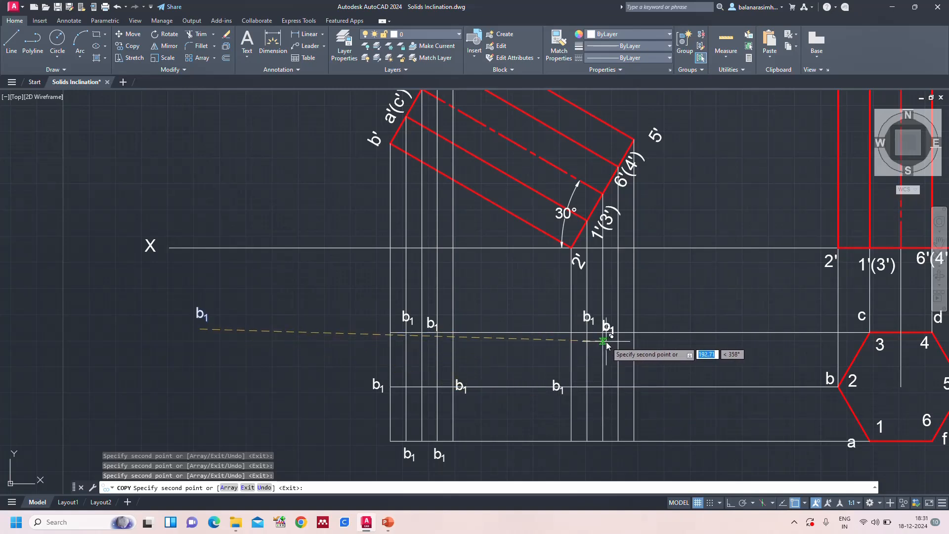
pyautogui.click(617, 334)
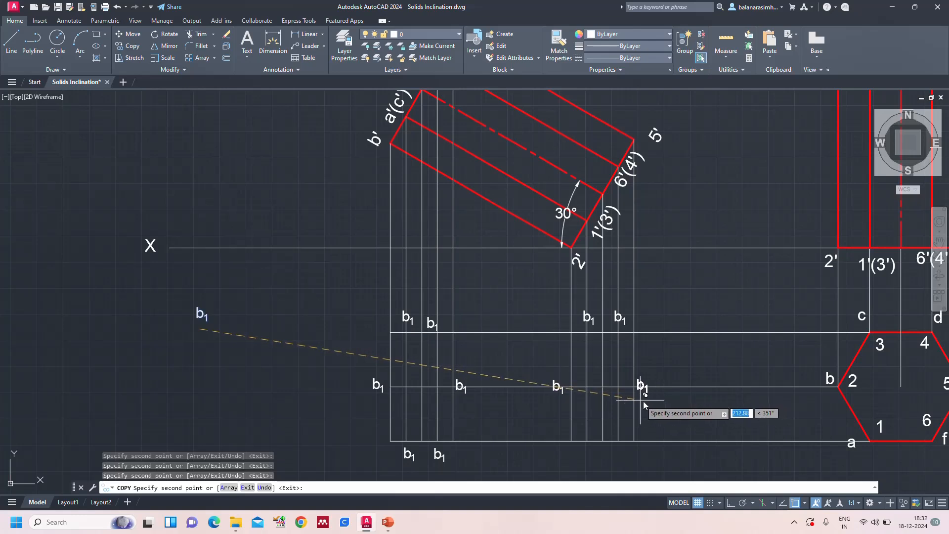
pyautogui.click(644, 402)
pyautogui.click(619, 470)
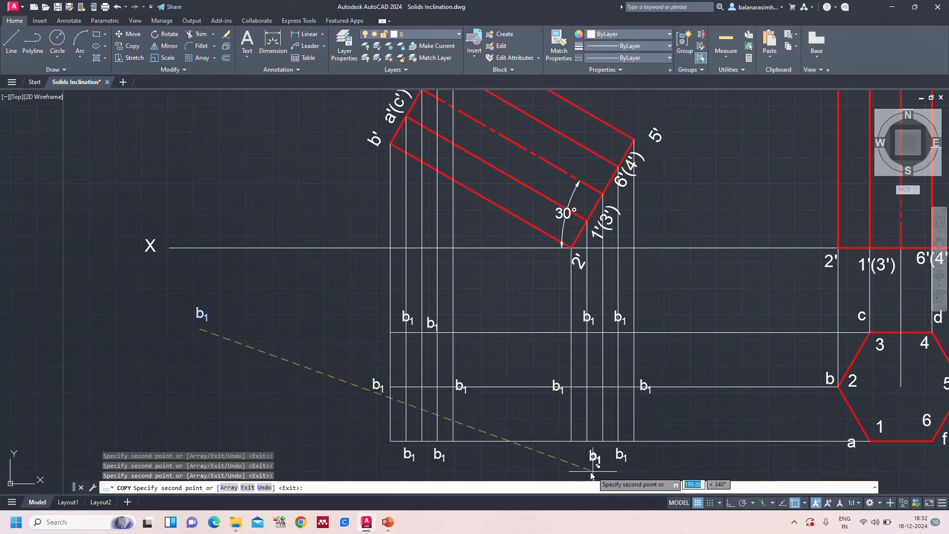
pyautogui.click(587, 469)
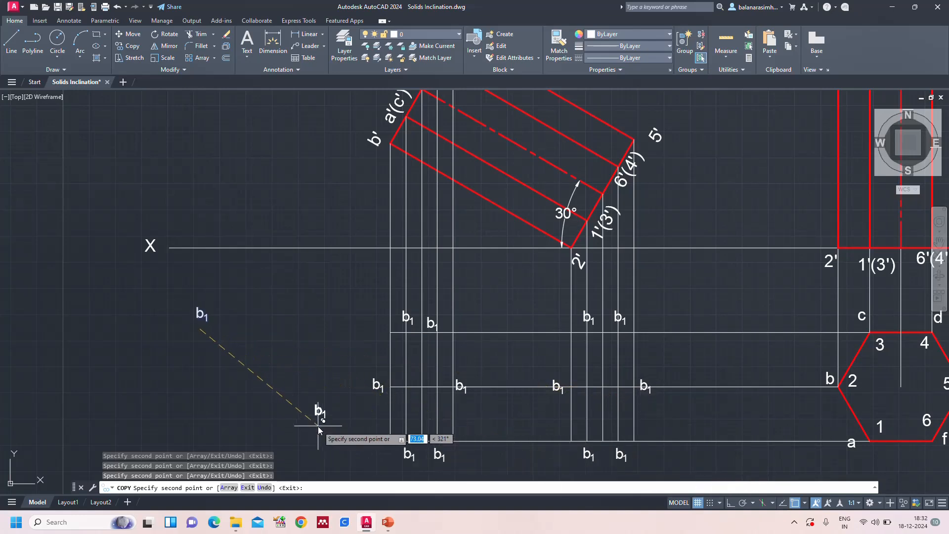
pyautogui.press('Escape')
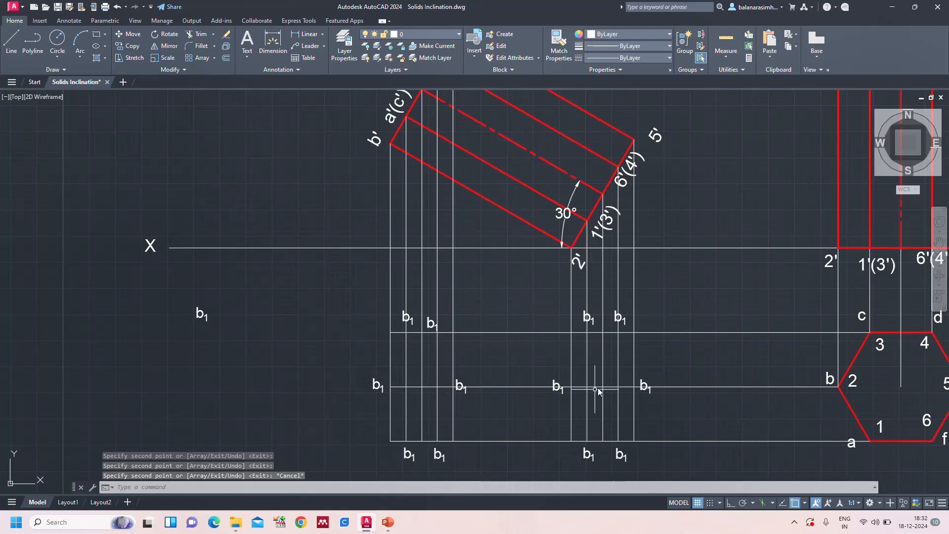
# Change the label copy above the horizontal projector from c, at the a'(c') vertical projector, to c with subscript 1
pyautogui.write('z')
pyautogui.press('Return')
pyautogui.write('a')
pyautogui.press('Return')
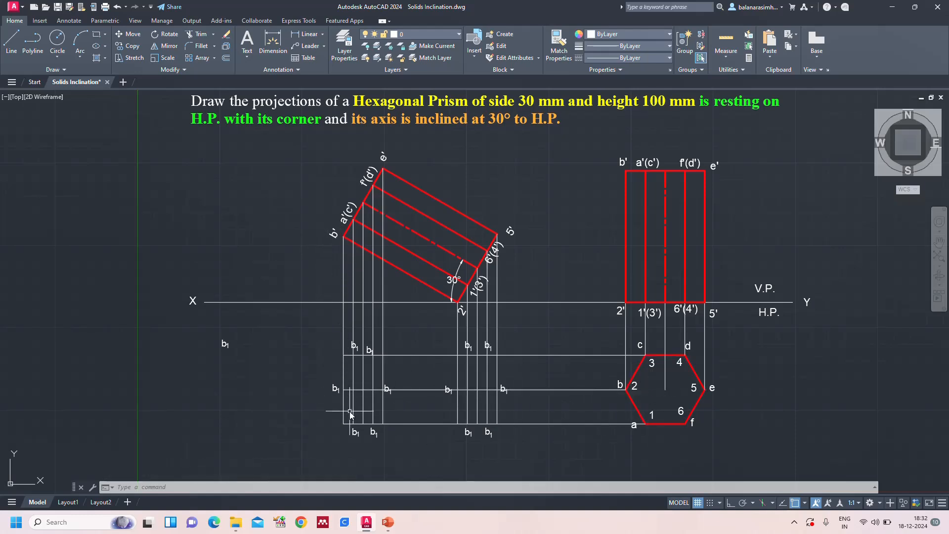
pyautogui.scroll(2, 355, 383)
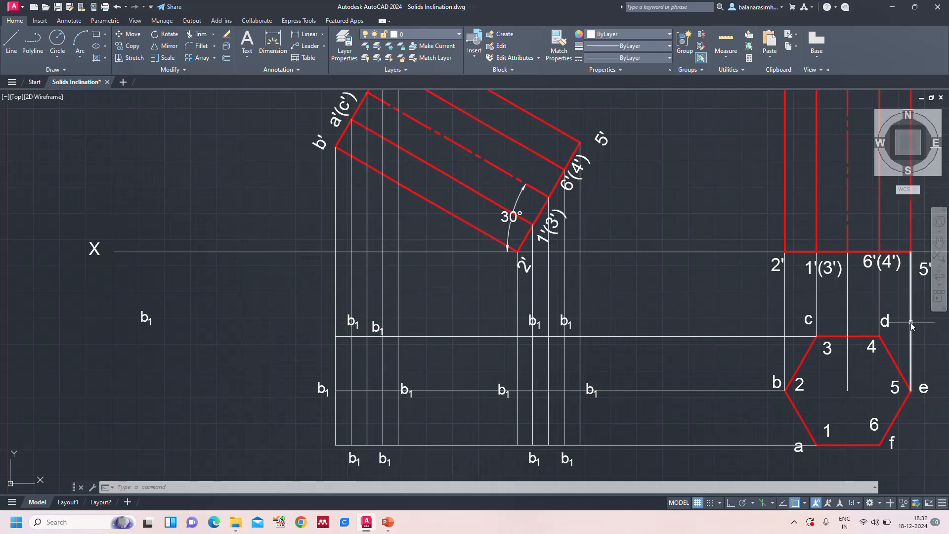
pyautogui.click(351, 322)
pyautogui.doubleClick(351, 323)
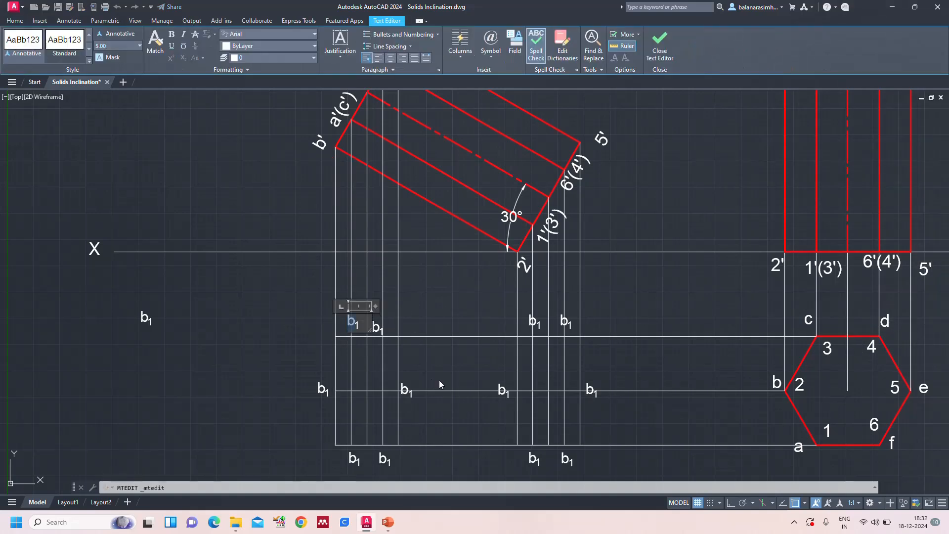
pyautogui.write('c')
pyautogui.click(622, 421)
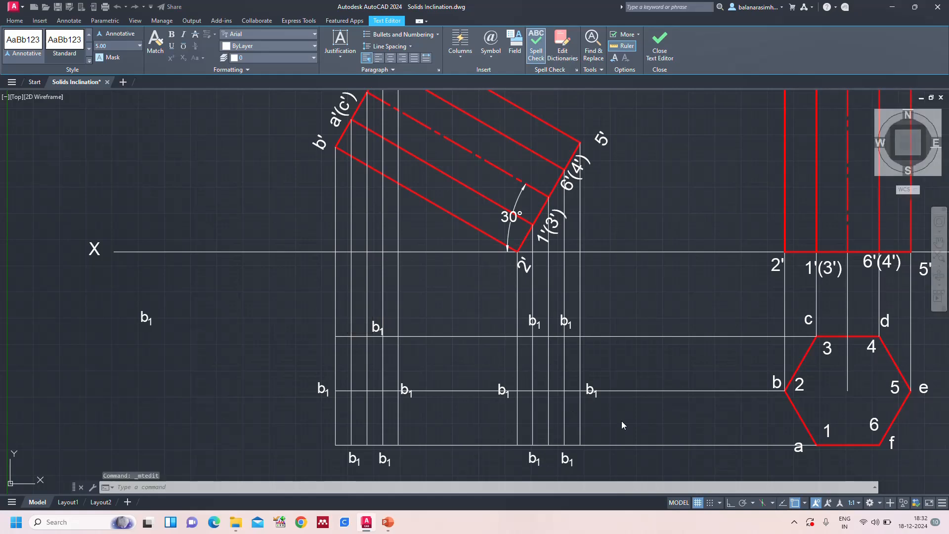
pyautogui.press('Escape')
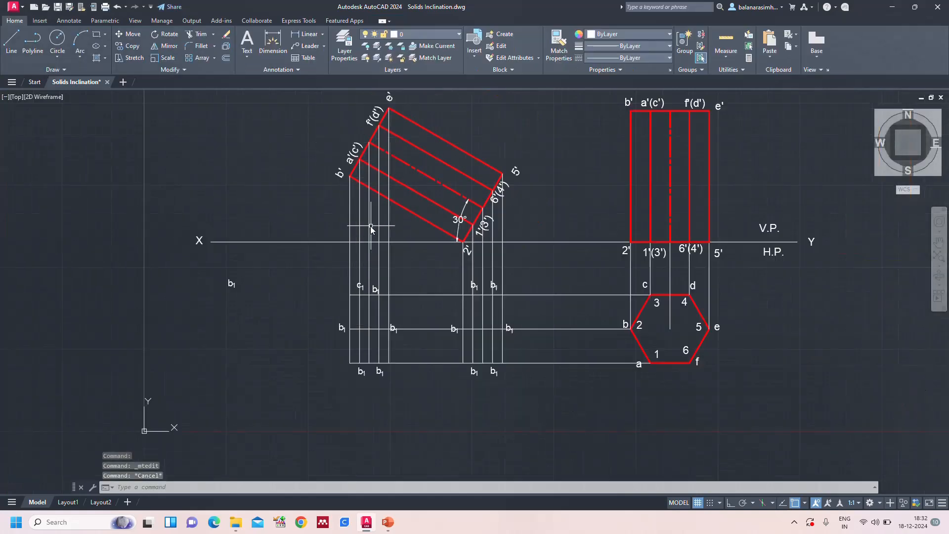
# Change the label copy above the horizontal projector from c, beside the f'(d') vertical projector, to d with subscript 1
pyautogui.scroll(-2, 370, 225)
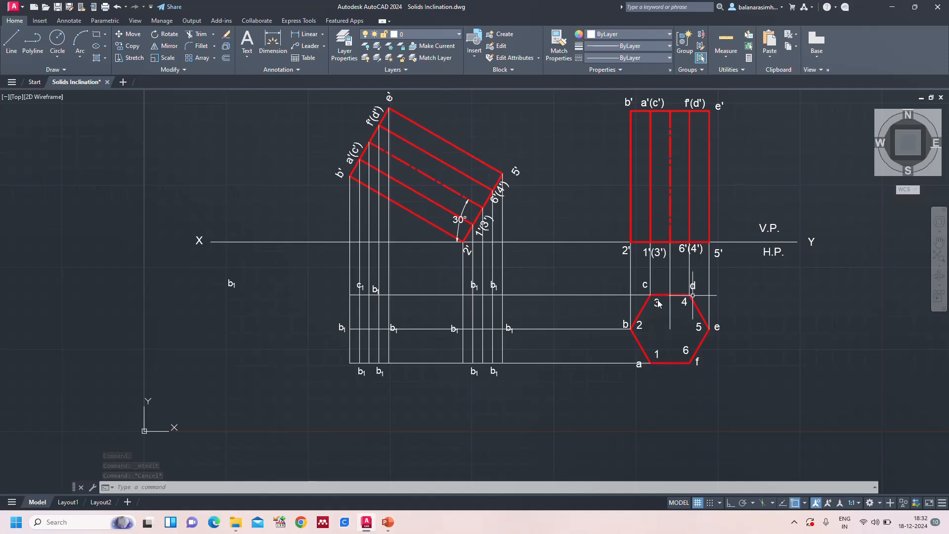
pyautogui.scroll(4, 341, 292)
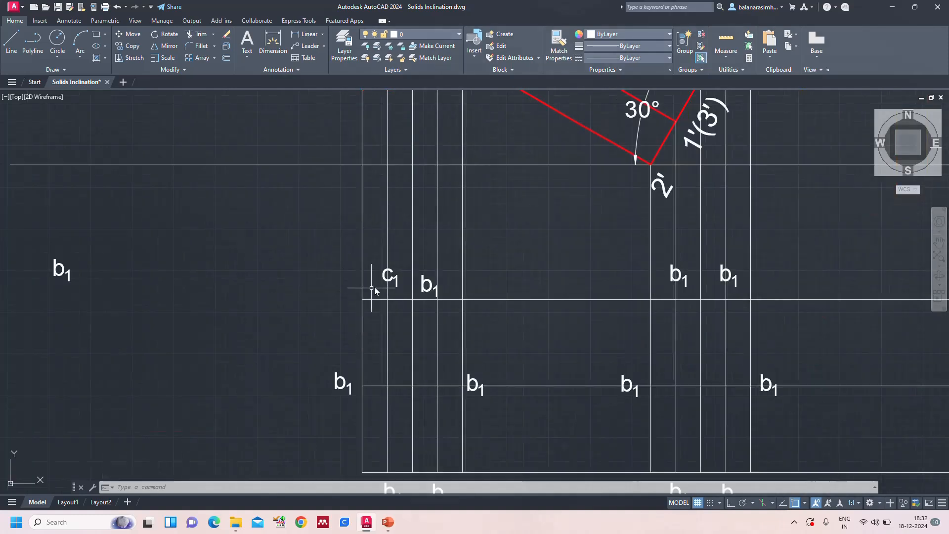
pyautogui.doubleClick(424, 285)
pyautogui.hotkey('shift', 'Right')
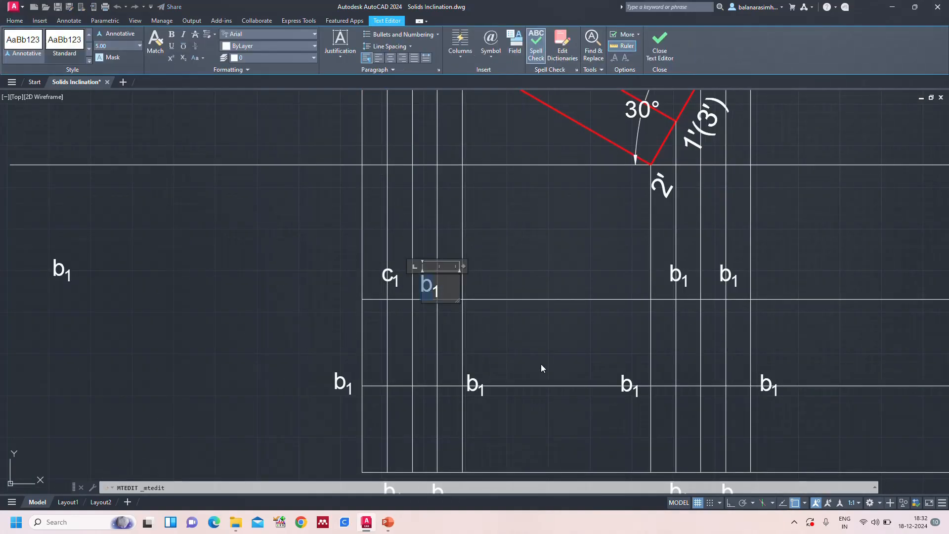
pyautogui.write('d')
pyautogui.click(281, 339)
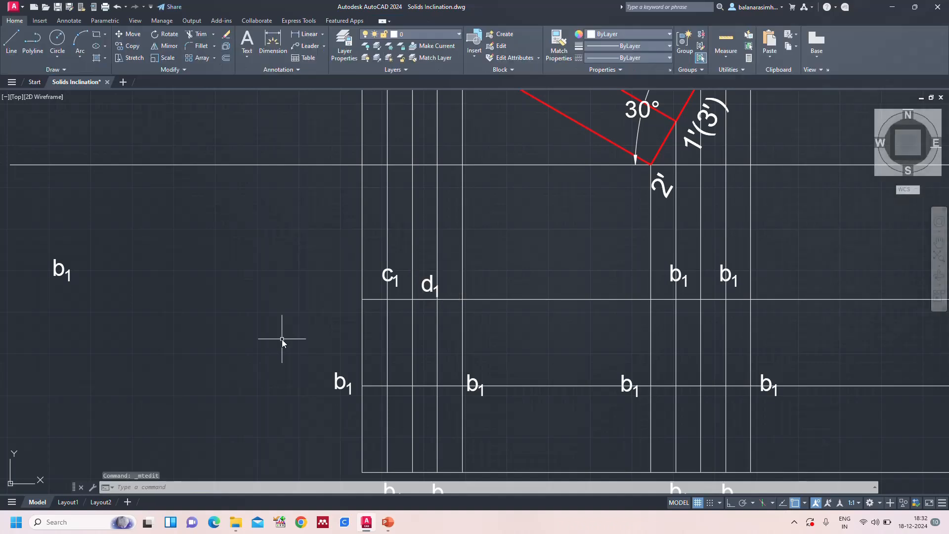
# Change the label copy where the e' vertical projector meets the horizontal projector from b to e with subscript 1
pyautogui.scroll(-3, 496, 307)
pyautogui.scroll(-2, 677, 403)
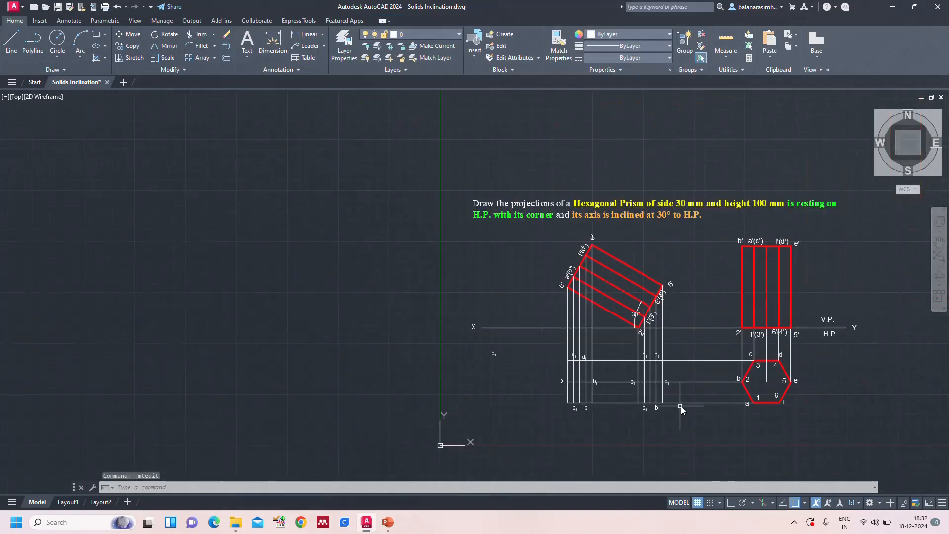
pyautogui.scroll(2, 681, 407)
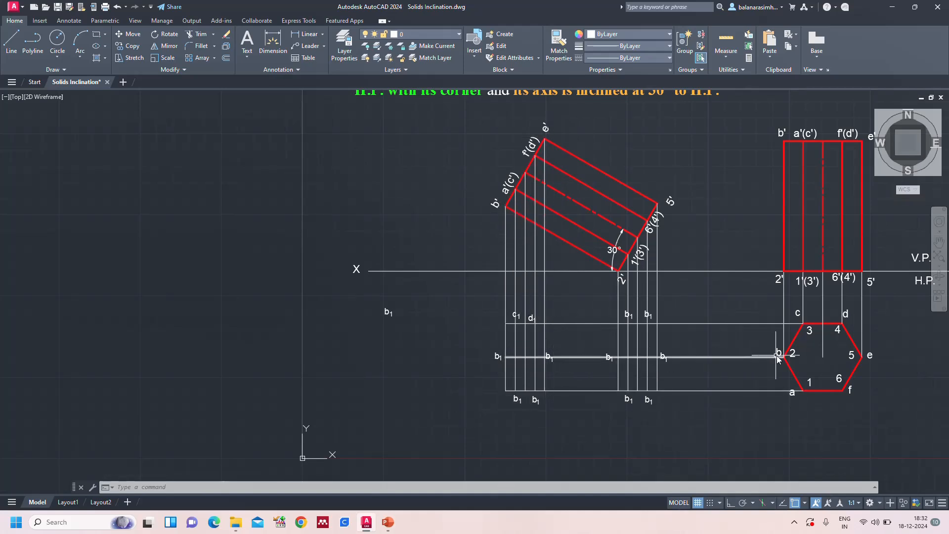
pyautogui.scroll(3, 494, 355)
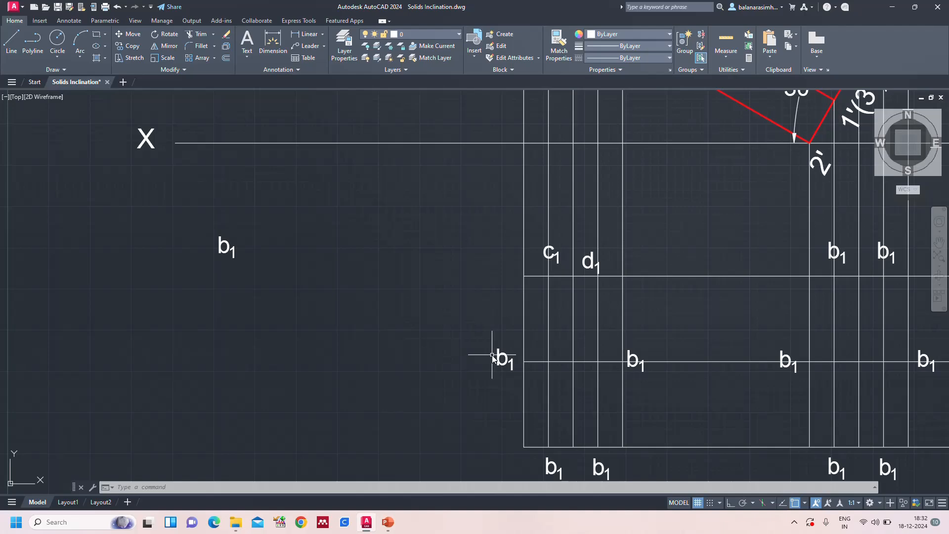
pyautogui.doubleClick(645, 356)
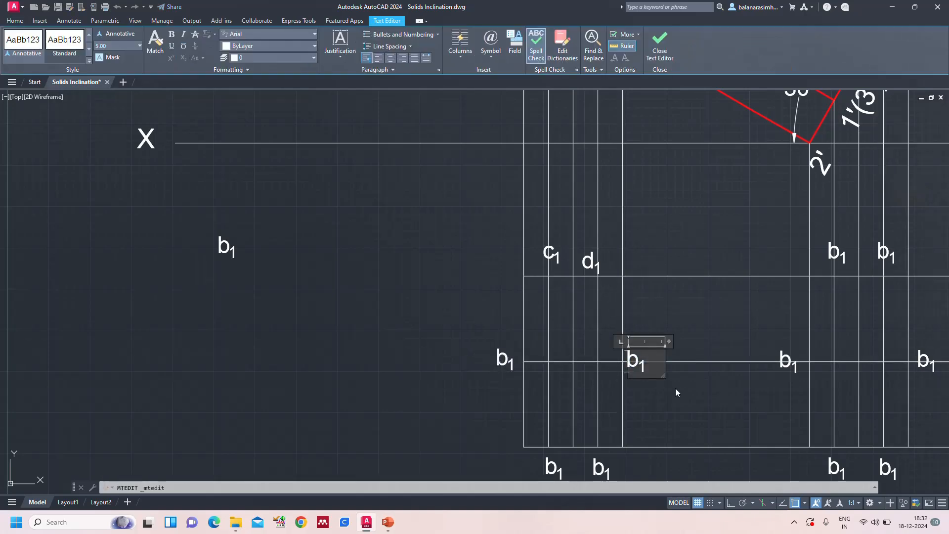
pyautogui.hotkey('shift', 'Right')
pyautogui.write('e')
pyautogui.click(497, 414)
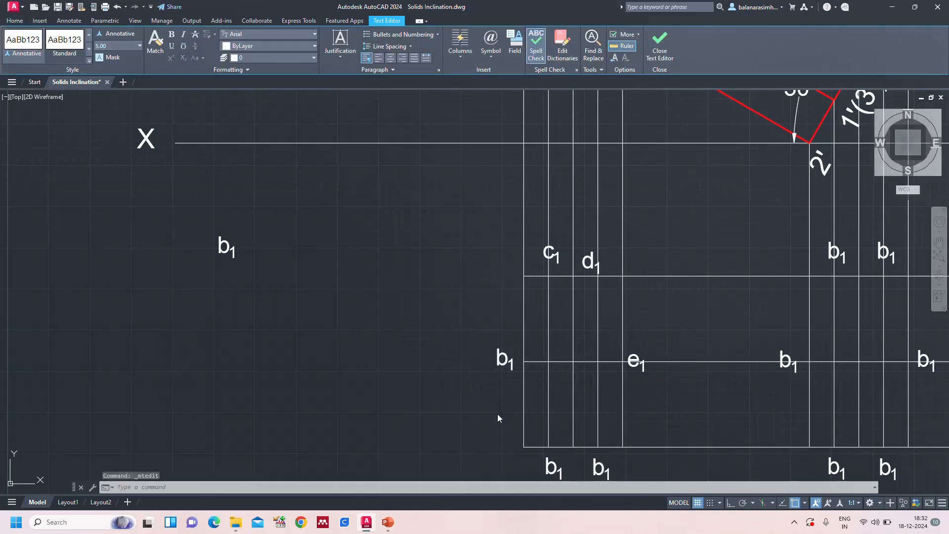
# Change the label copy below the horizontal projector from a, at the a'(c') vertical projector, to a with subscript 1
pyautogui.scroll(-5, 498, 414)
pyautogui.scroll(3, 612, 443)
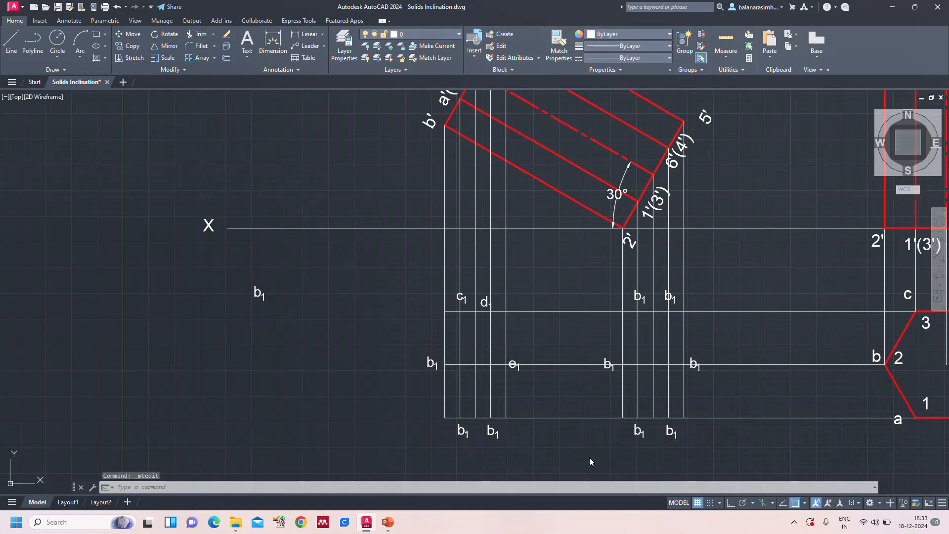
pyautogui.moveTo(590, 462); pyautogui.dragTo(574, 407, button='middle')
pyautogui.scroll(-2, 491, 360)
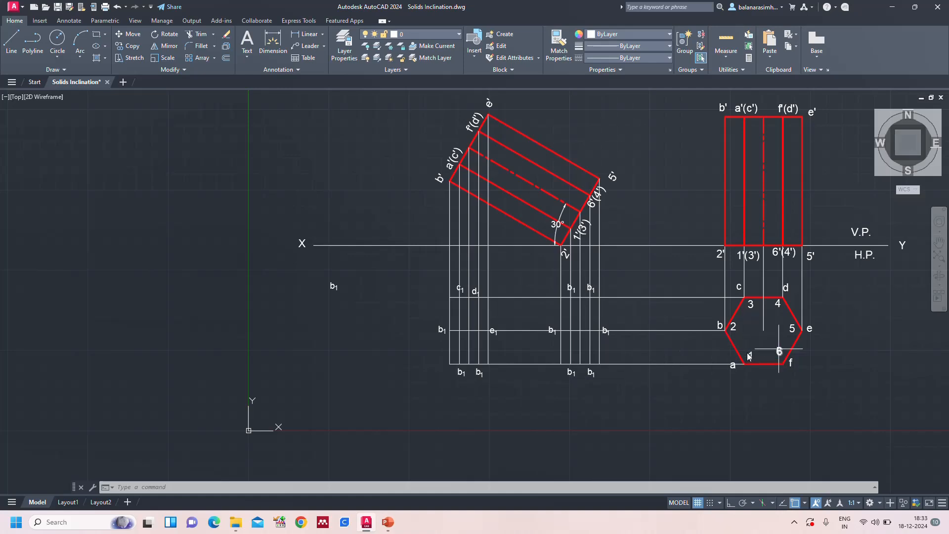
pyautogui.doubleClick(459, 372)
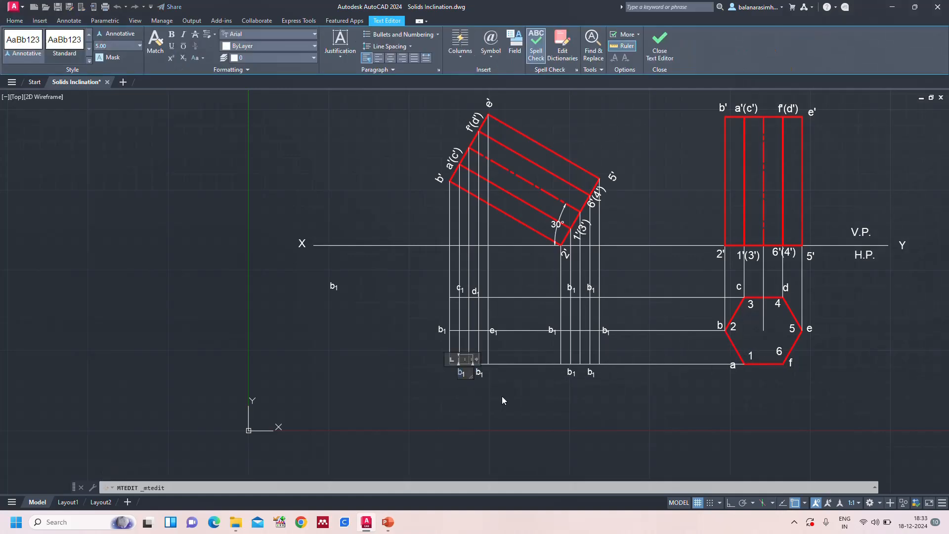
pyautogui.write('a')
pyautogui.press('Escape')
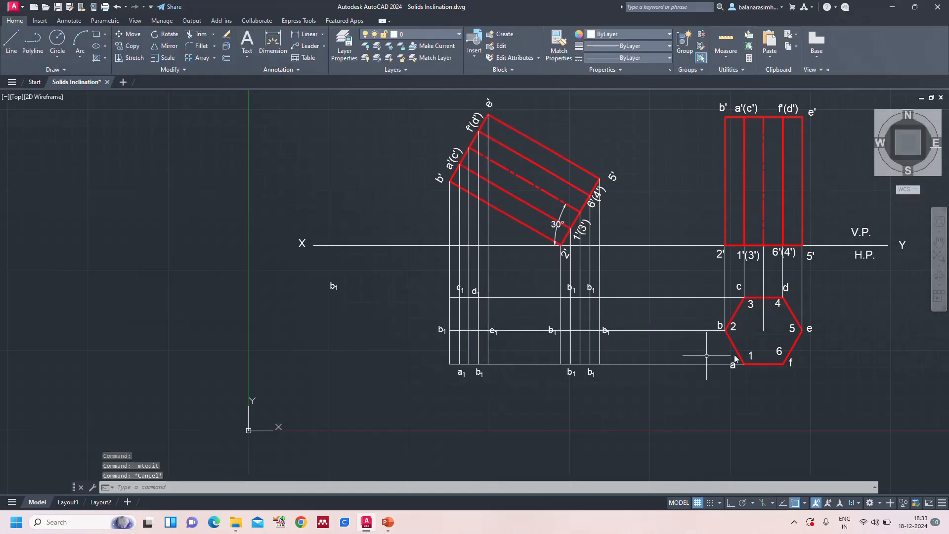
# Change the label copy below the lowest horizontal projector, at the f'(d') vertical projector, to f with subscript 1
pyautogui.scroll(2, 479, 376)
pyautogui.doubleClick(476, 370)
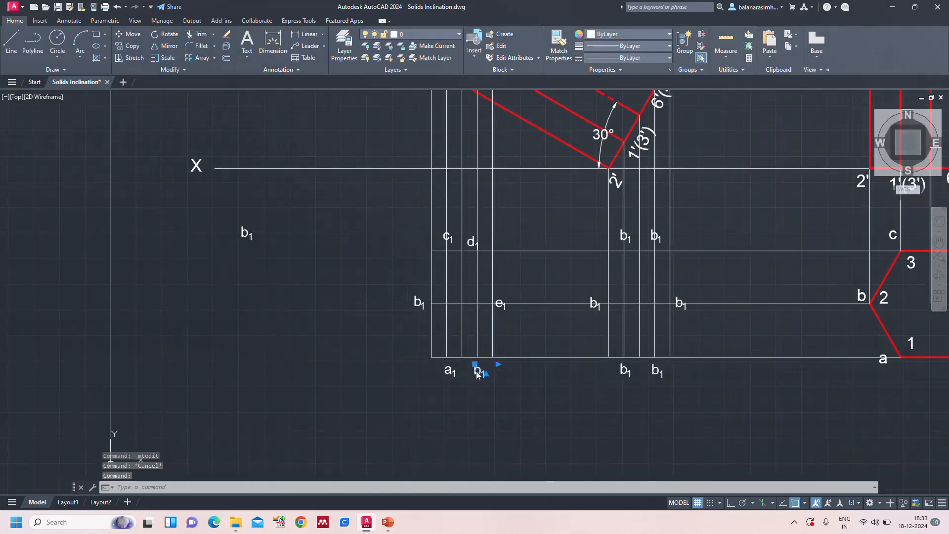
pyautogui.write('f')
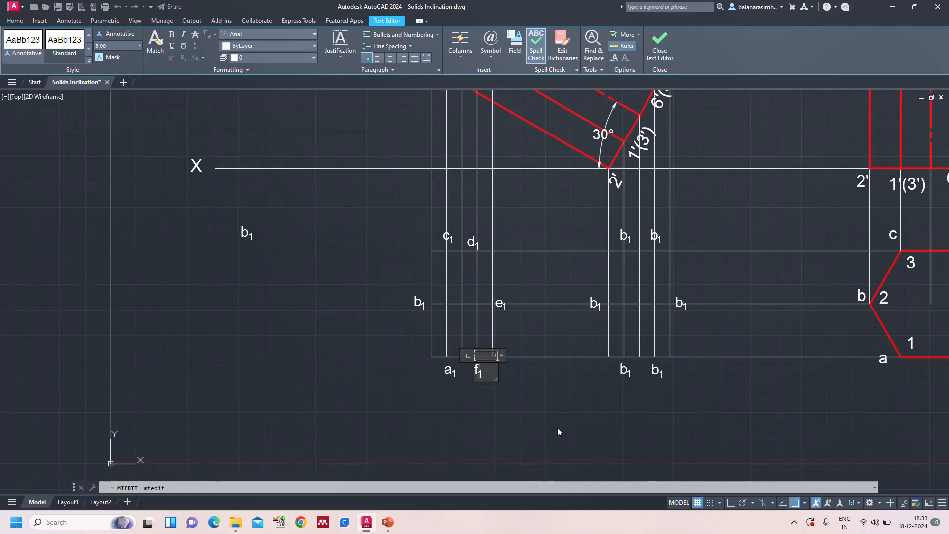
pyautogui.press('Escape')
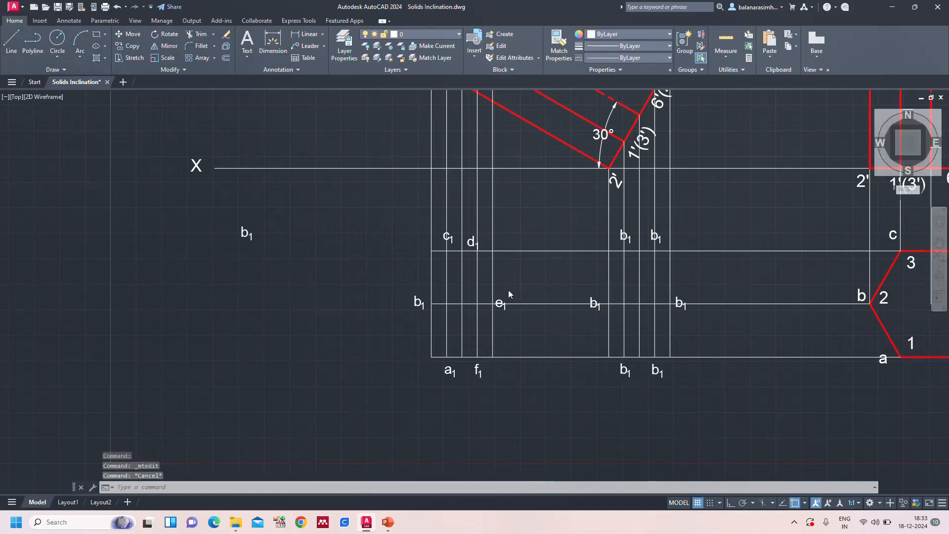
# Change the label copy where the 2' vertical projector meets the middle horizontal projector to 2 with subscript 1
pyautogui.scroll(-2, 509, 290)
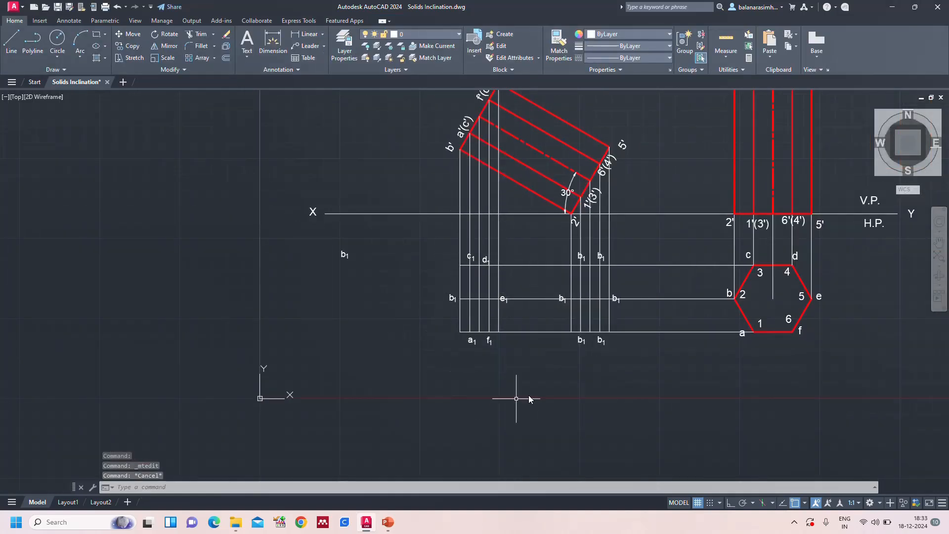
pyautogui.moveTo(631, 378); pyautogui.dragTo(528, 403, button='middle')
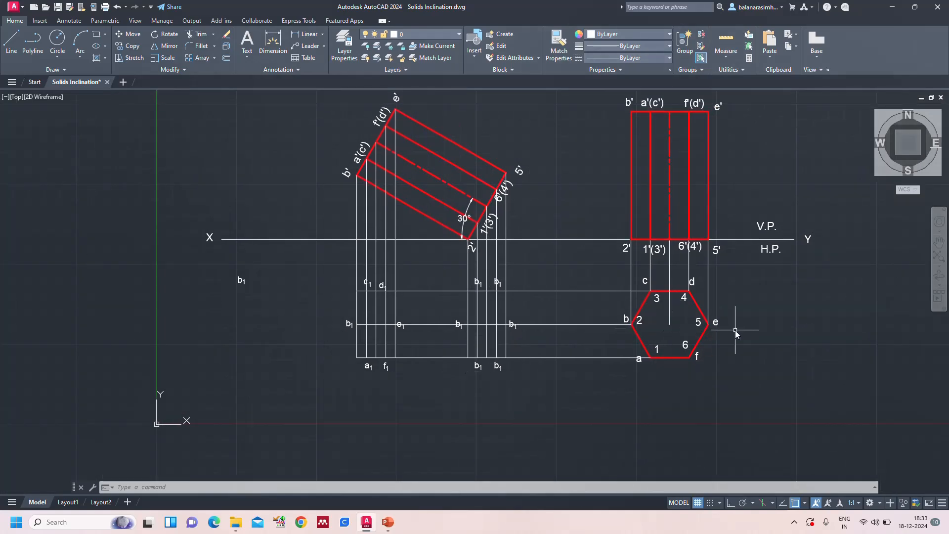
pyautogui.click(455, 322)
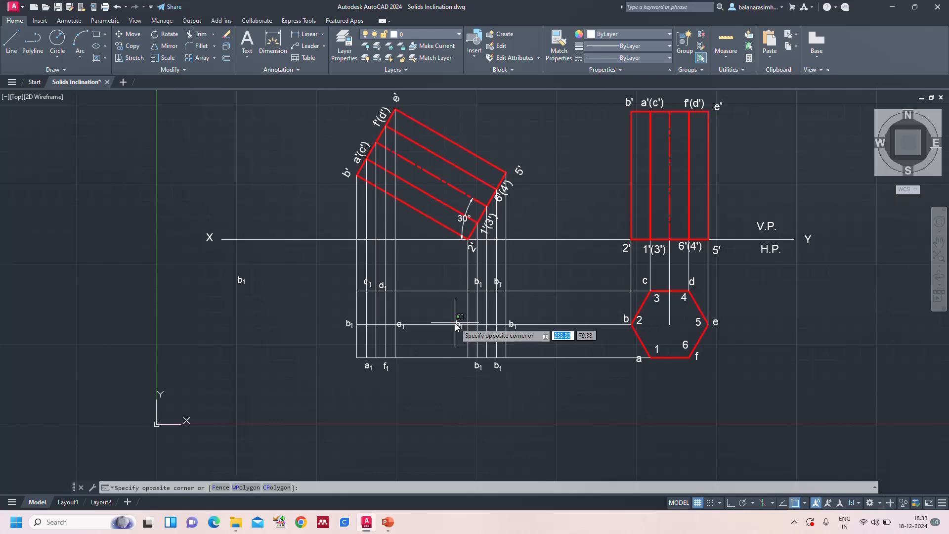
pyautogui.click(459, 321)
pyautogui.doubleClick(457, 324)
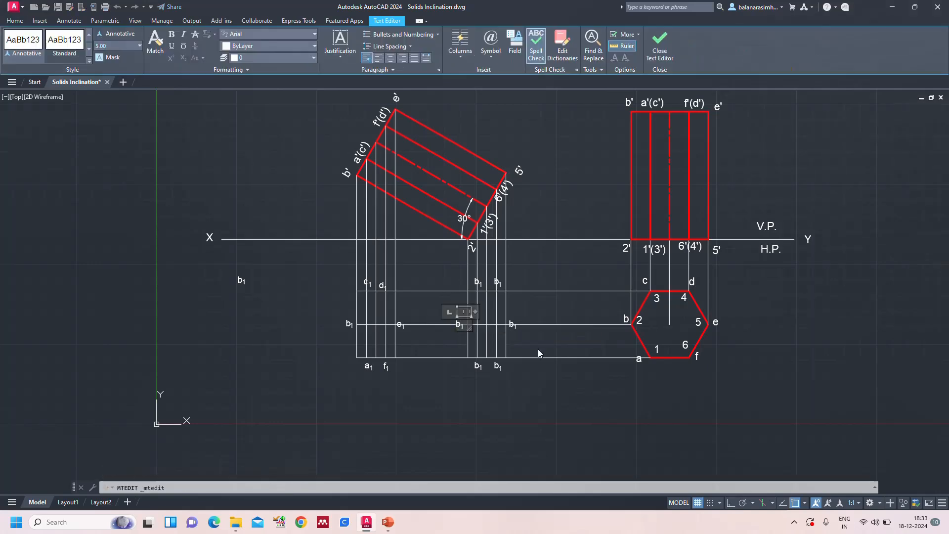
pyautogui.write('2')
pyautogui.click(532, 379)
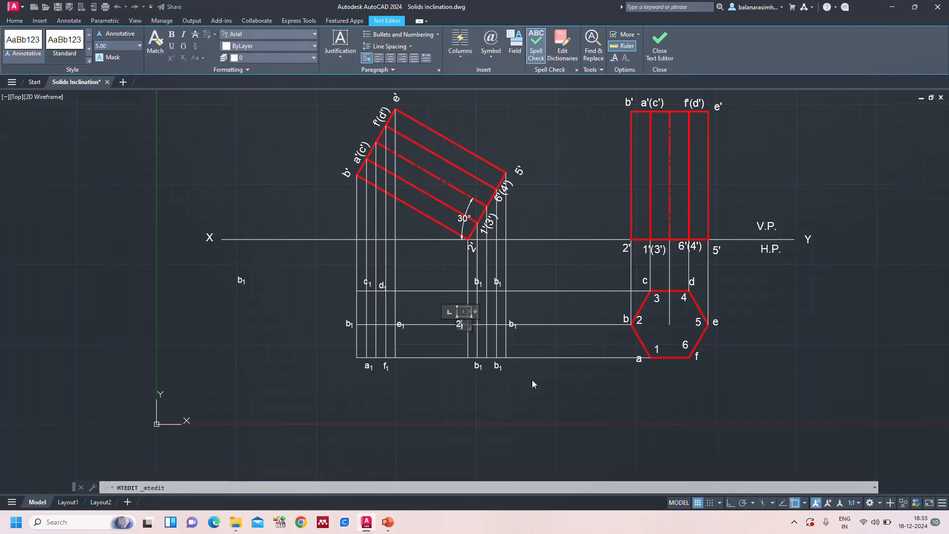
pyautogui.press('Escape')
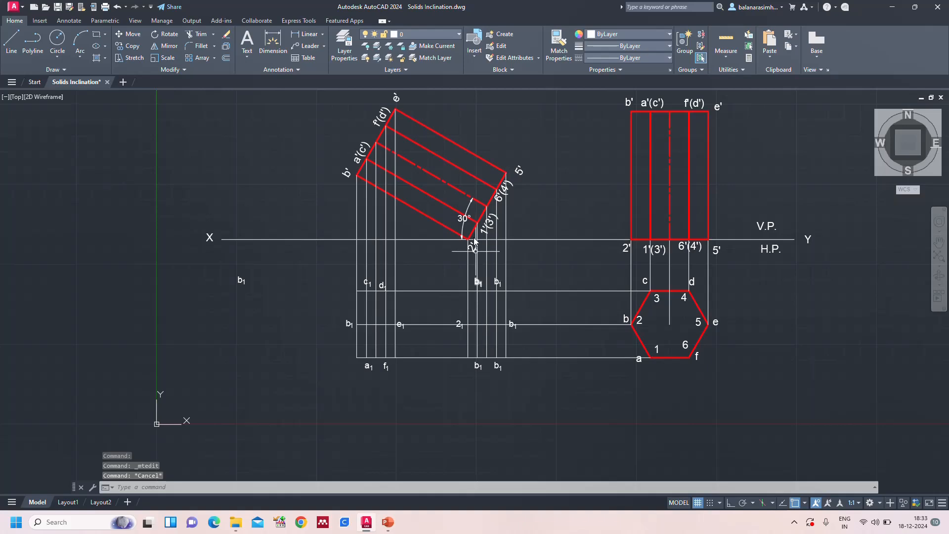
# Change the label copies above the upper horizontal projector, at the 1'(3') and 6'(4') vertical projectors, to 3 and 4, each with subscript 1
pyautogui.doubleClick(477, 280)
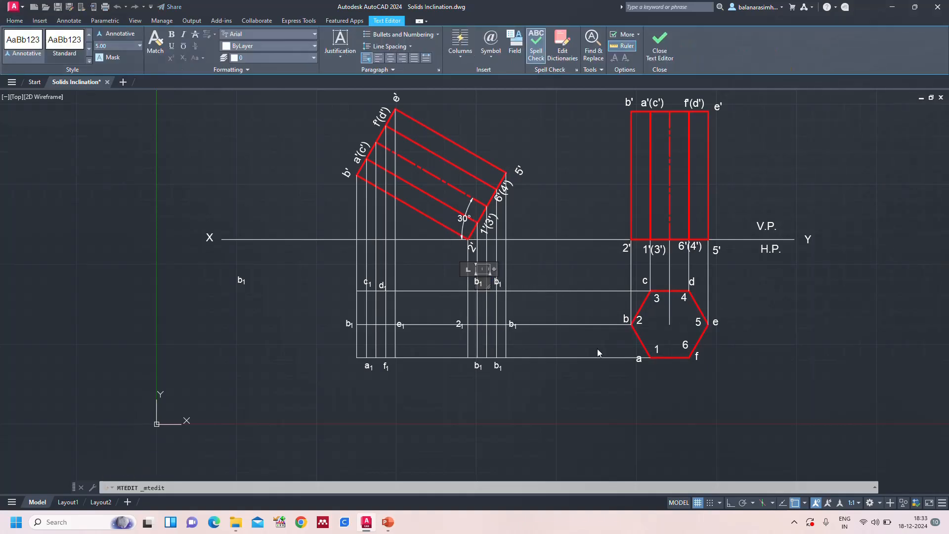
pyautogui.write('3')
pyautogui.click(598, 416)
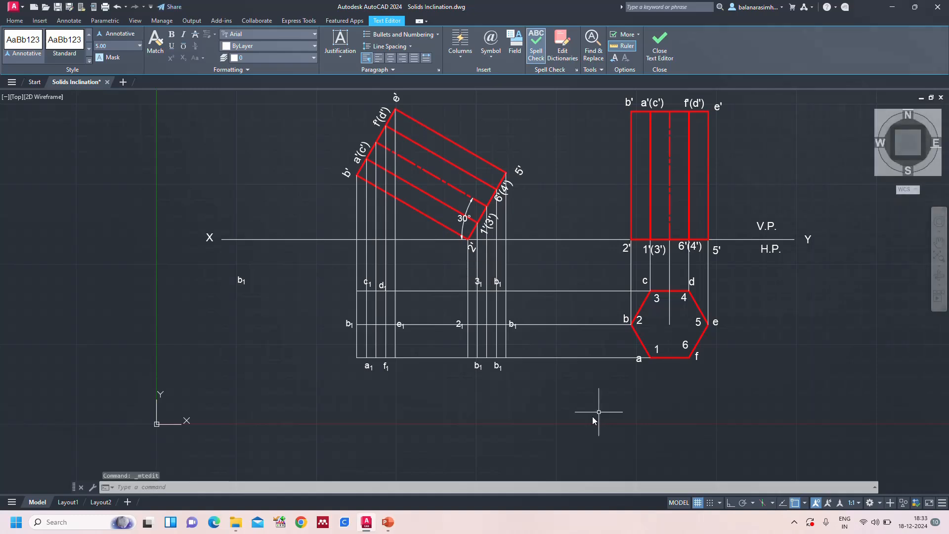
pyautogui.doubleClick(496, 282)
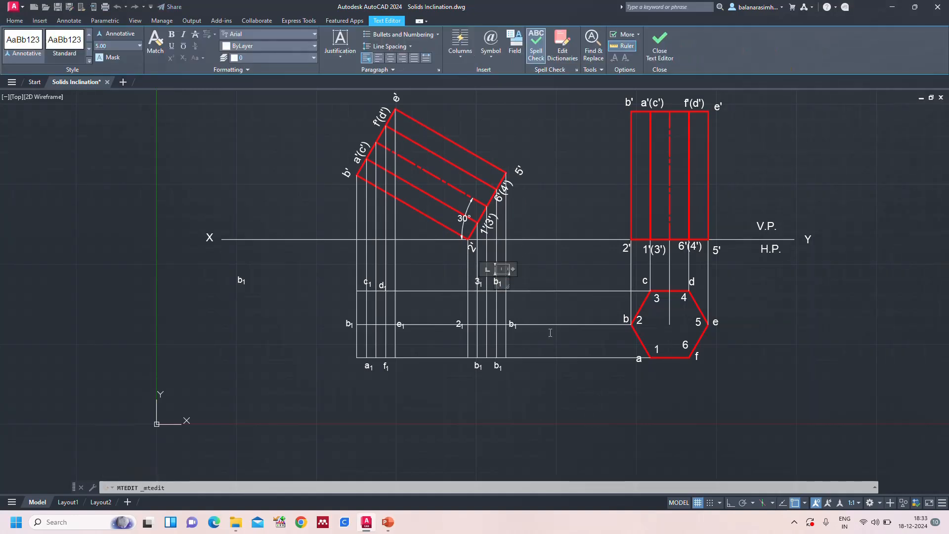
pyautogui.write('4')
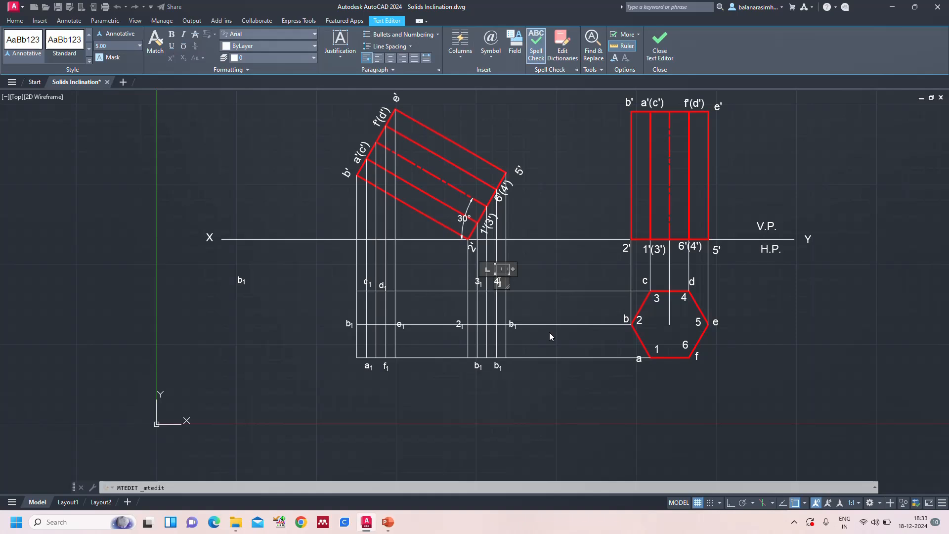
pyautogui.click(566, 396)
# Change the label copy where the 5' vertical projector meets the middle horizontal projector to 5 with subscript 1
pyautogui.doubleClick(511, 324)
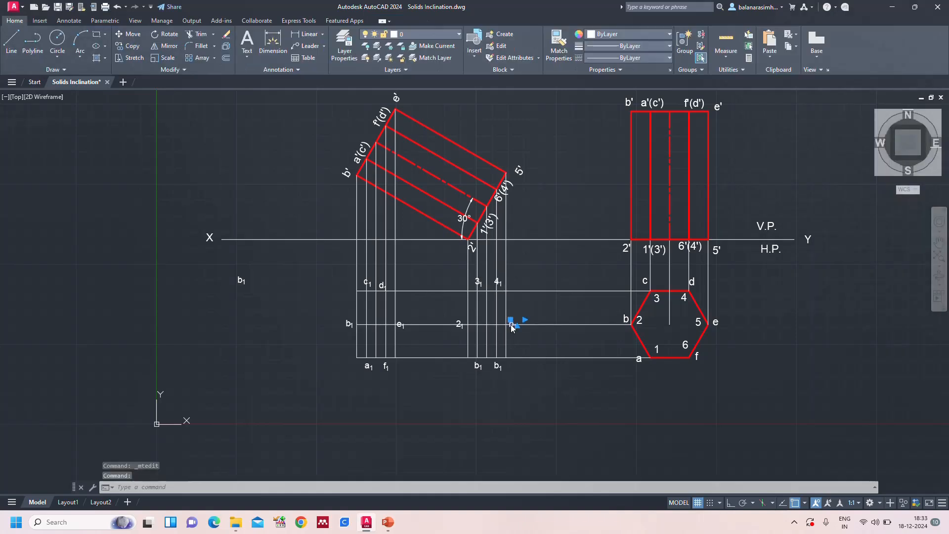
pyautogui.write('5')
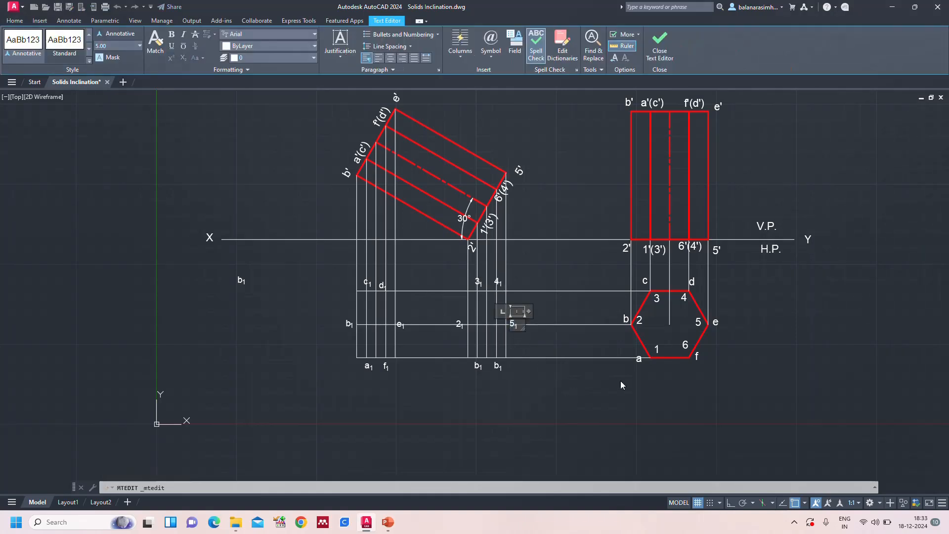
pyautogui.click(548, 417)
# Change the label copies below the lowest horizontal projector, at the 1'(3') and 6'(4') vertical projectors, to 1 and 6, each with subscript 1
pyautogui.doubleClick(478, 365)
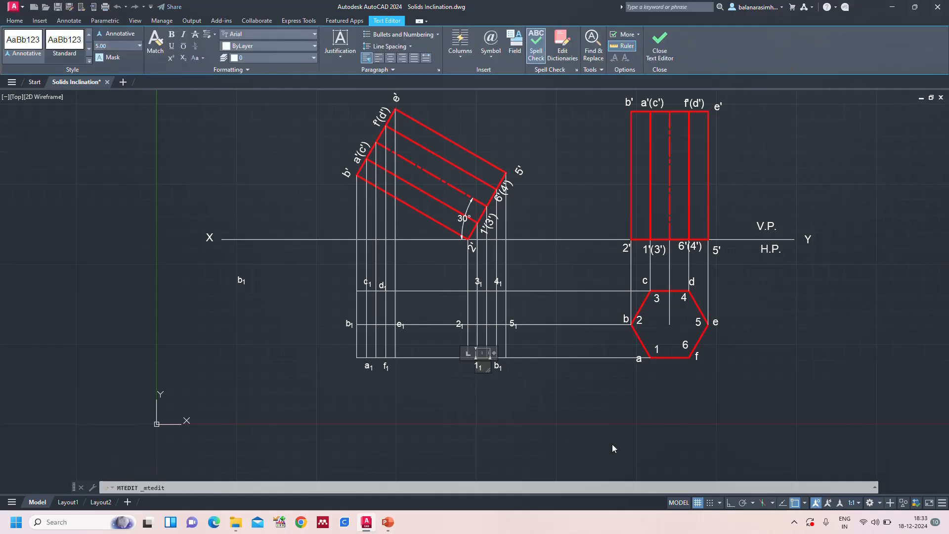
pyautogui.click(561, 396)
pyautogui.doubleClick(496, 364)
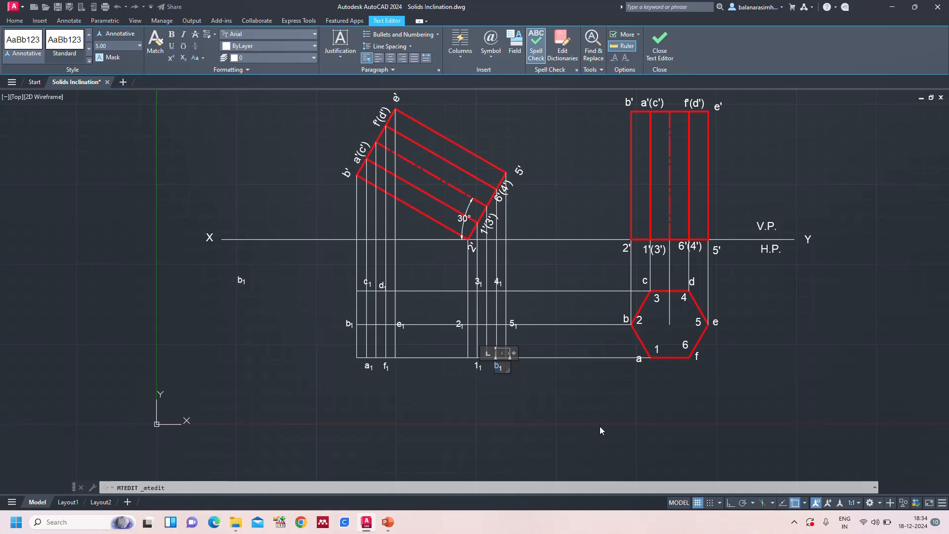
pyautogui.write('6')
pyautogui.click(604, 398)
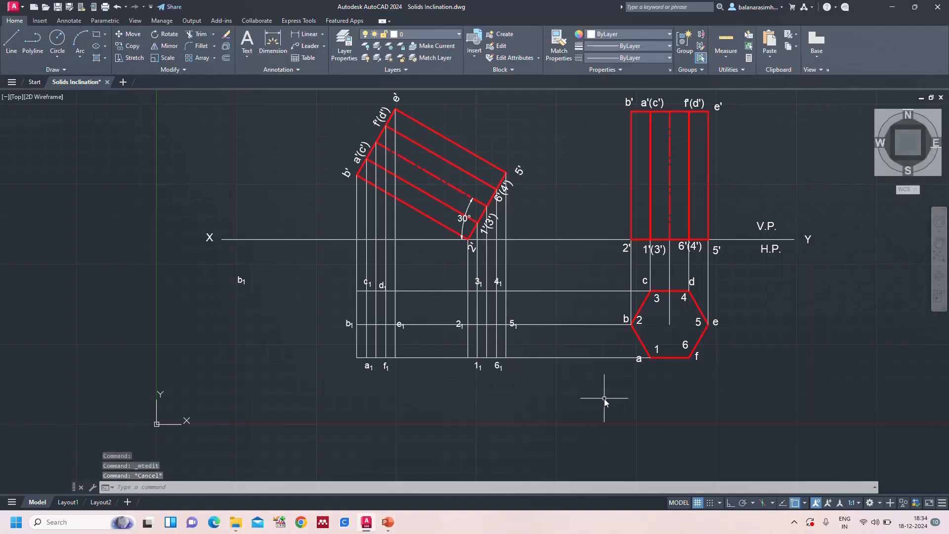
# Switch to PowerPoint to examine the inclined prism's top view on the reference slide, and return to the AutoCAD drawing
pyautogui.write('z')
pyautogui.press('Return')
pyautogui.write('a')
pyautogui.press('Return')
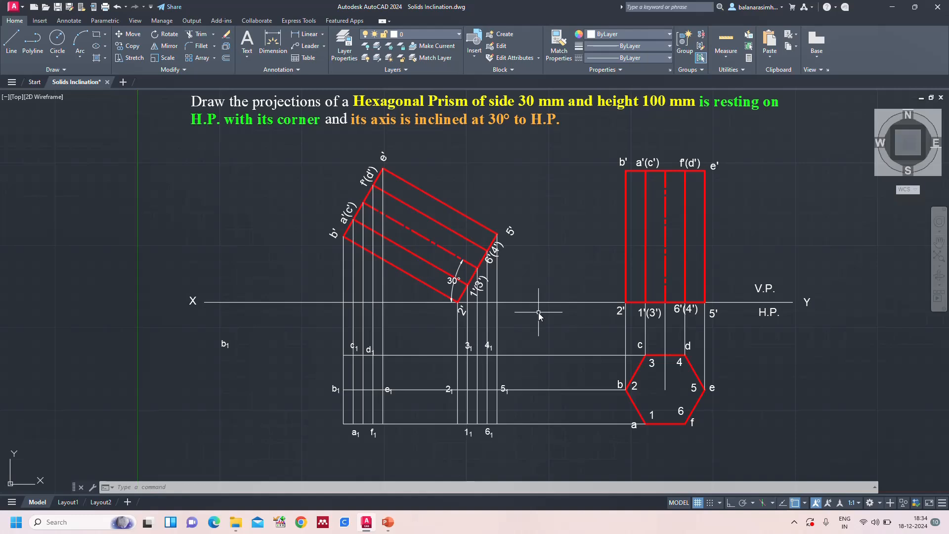
pyautogui.click(388, 523)
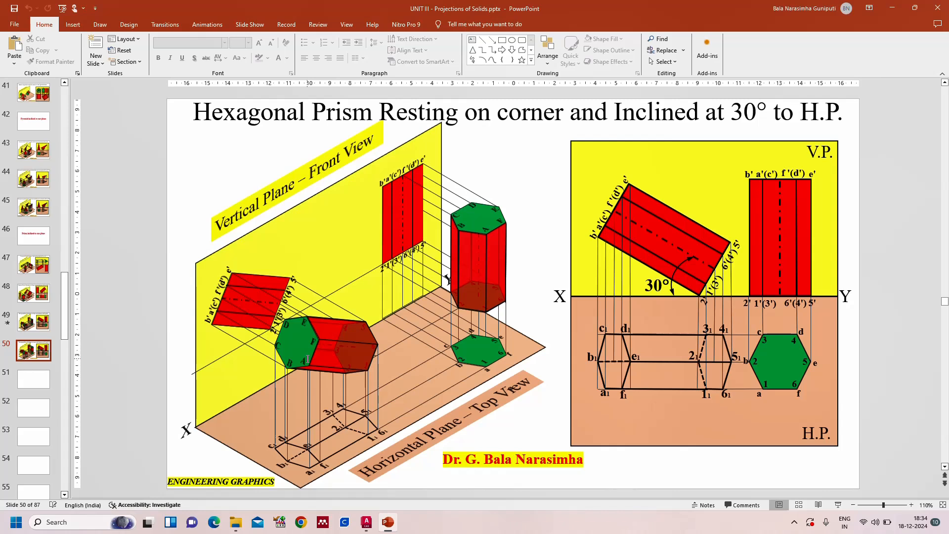
pyautogui.click(367, 522)
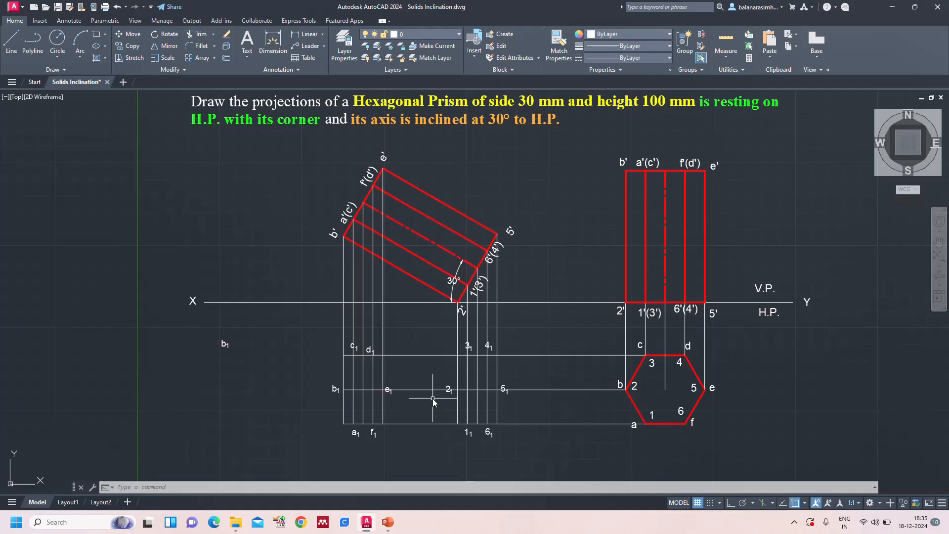
# Draw the prism's end face in the top view as a closed polyline through a1, b1, c1, d1, e1 and f1
pyautogui.write('PL')
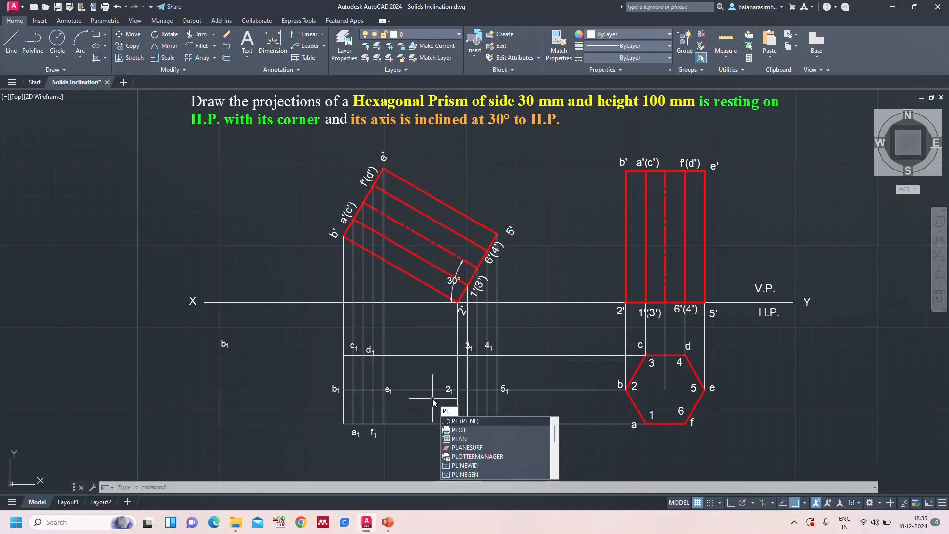
pyautogui.press('Return')
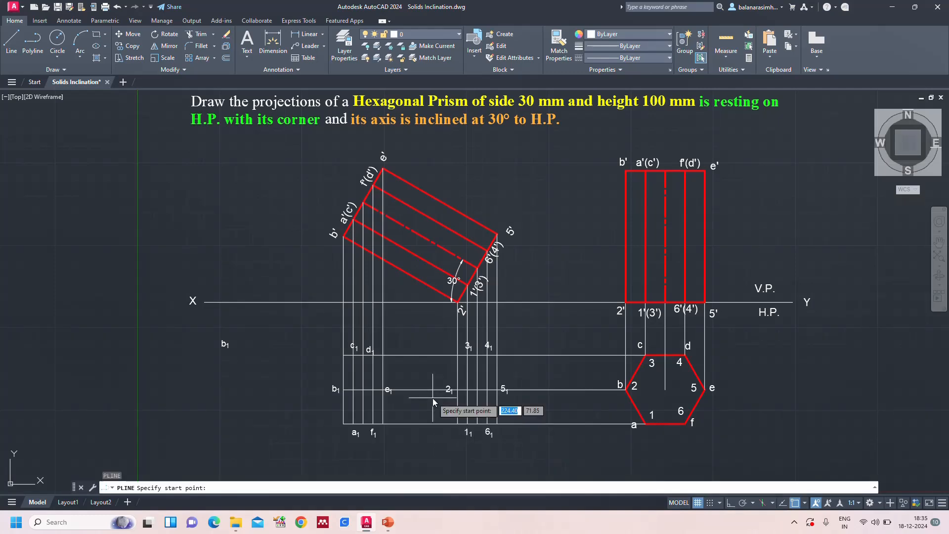
pyautogui.click(354, 429)
pyautogui.click(344, 392)
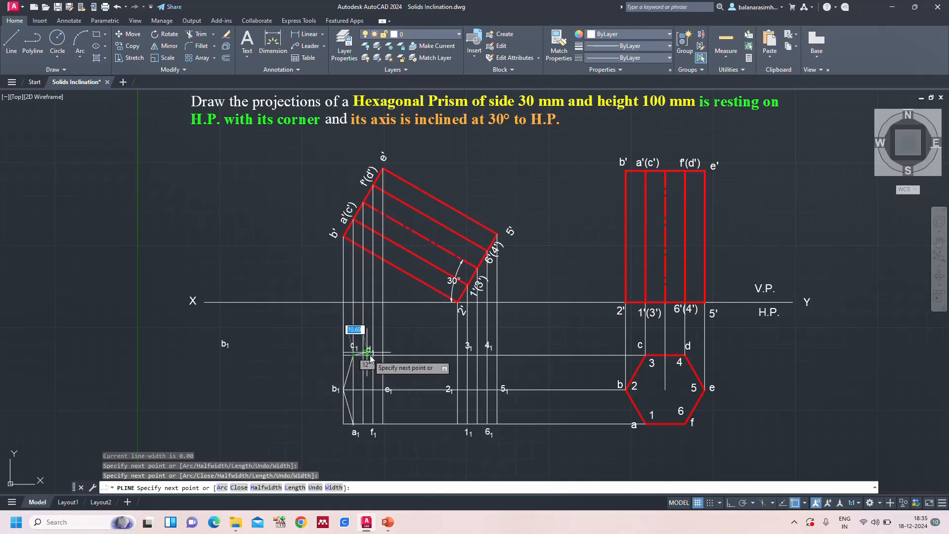
pyautogui.click(354, 355)
pyautogui.click(373, 354)
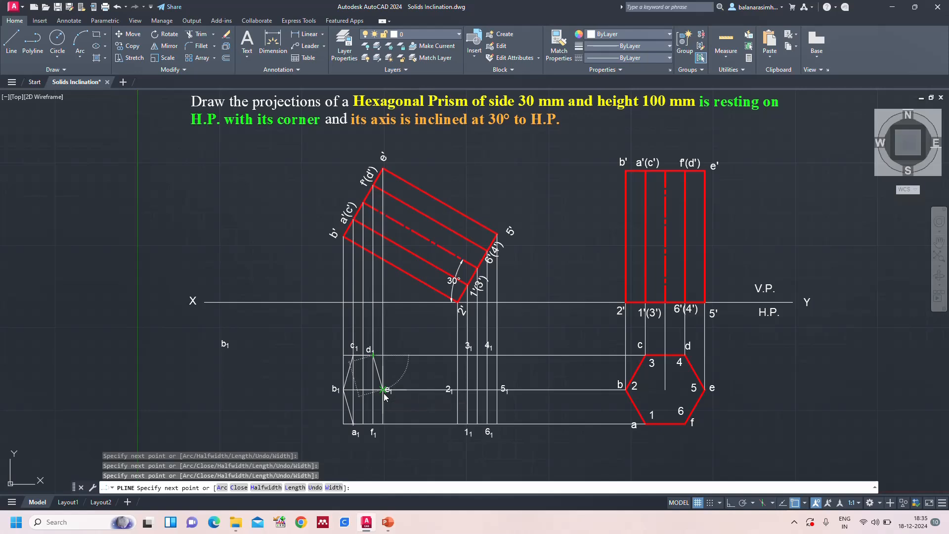
pyautogui.click(383, 391)
pyautogui.click(373, 424)
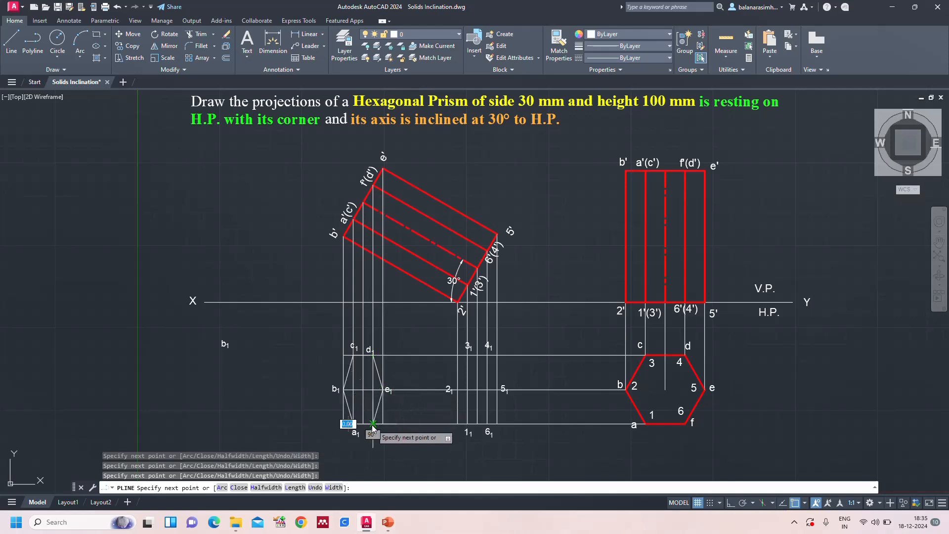
pyautogui.click(354, 424)
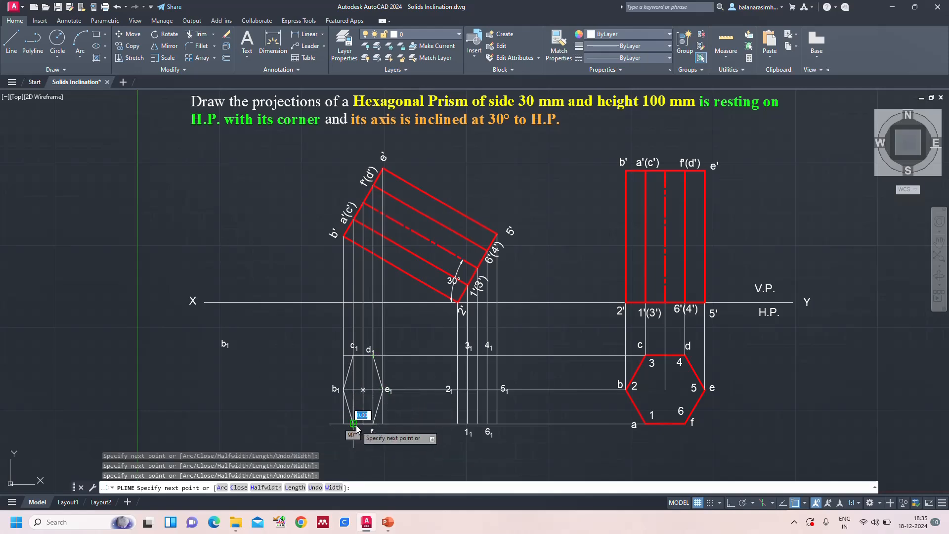
pyautogui.press('Escape')
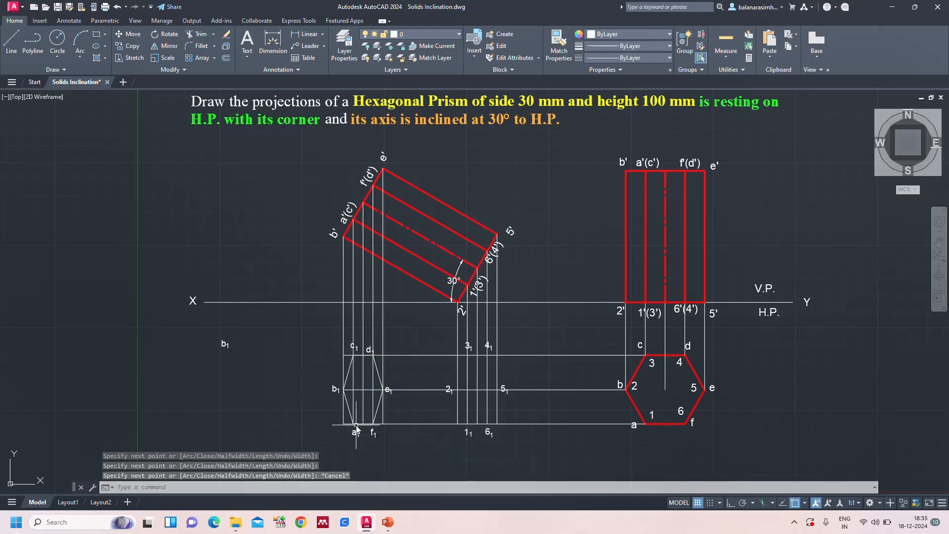
# Set the end-face polyline a1-b1-c1-d1-e1-f1 to red with a 0.35 mm lineweight
pyautogui.click(379, 375)
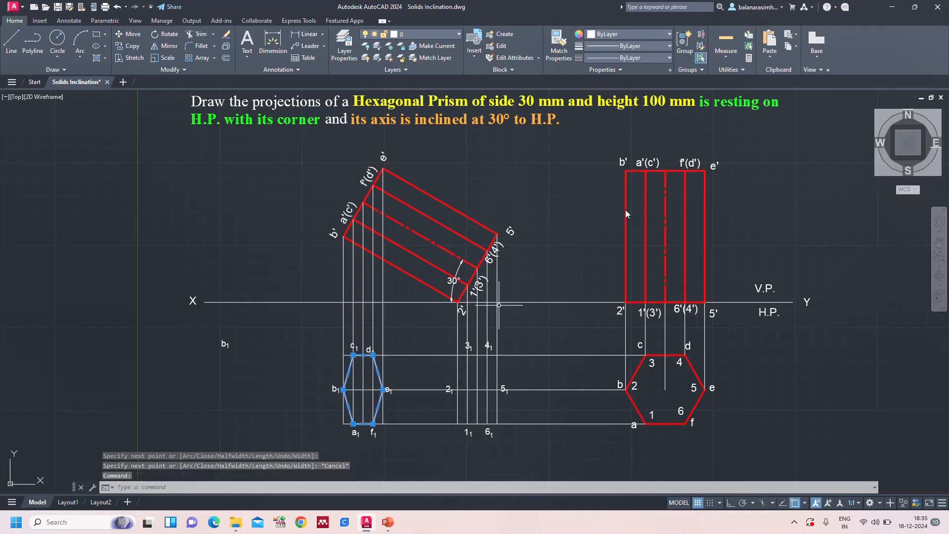
pyautogui.click(632, 35)
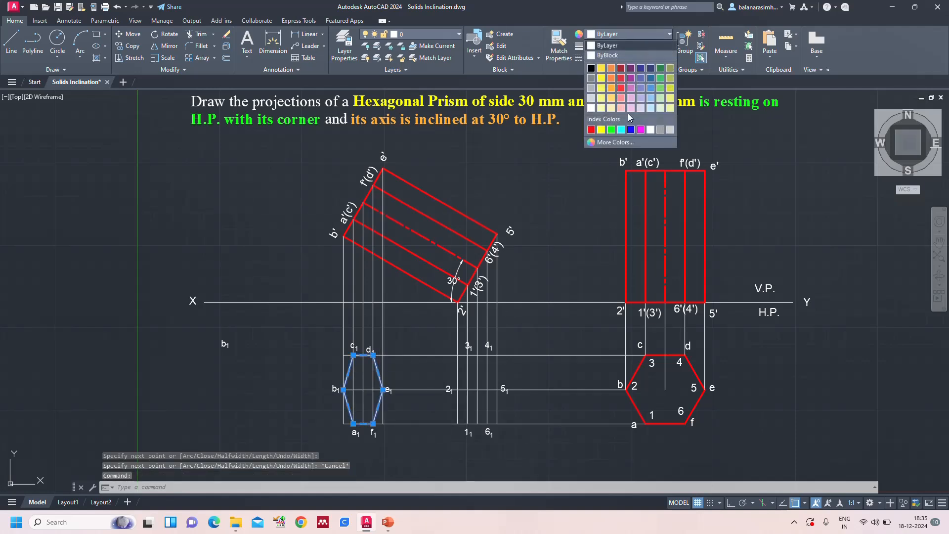
pyautogui.click(590, 130)
pyautogui.click(628, 46)
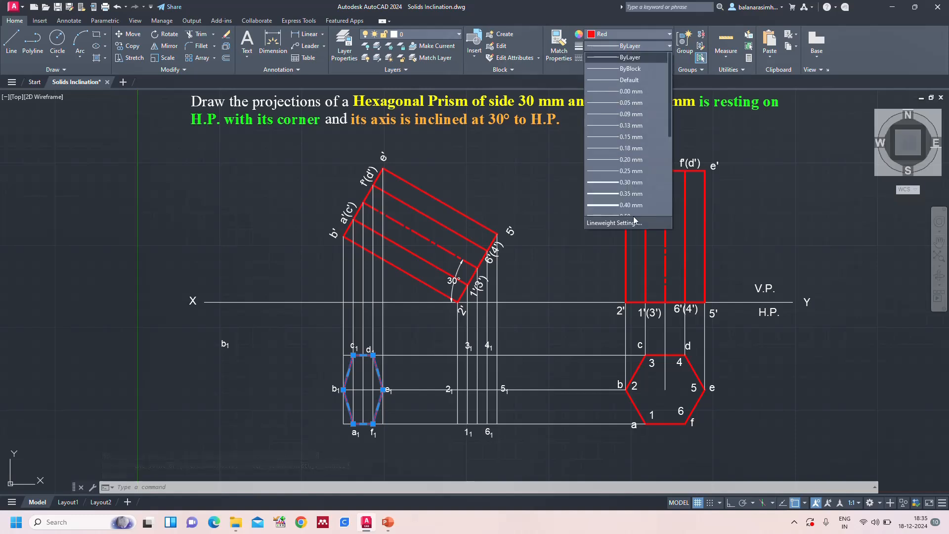
pyautogui.click(630, 194)
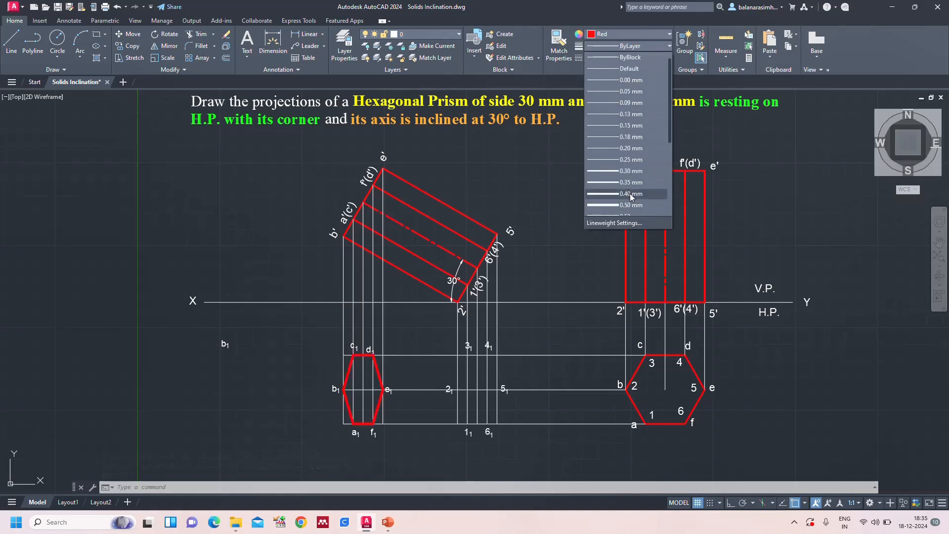
pyautogui.click(631, 182)
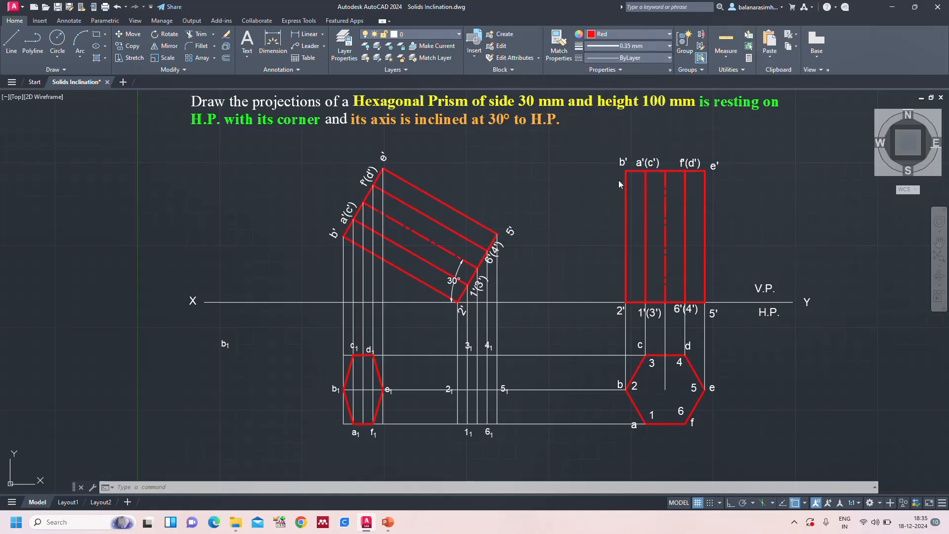
pyautogui.press('Escape')
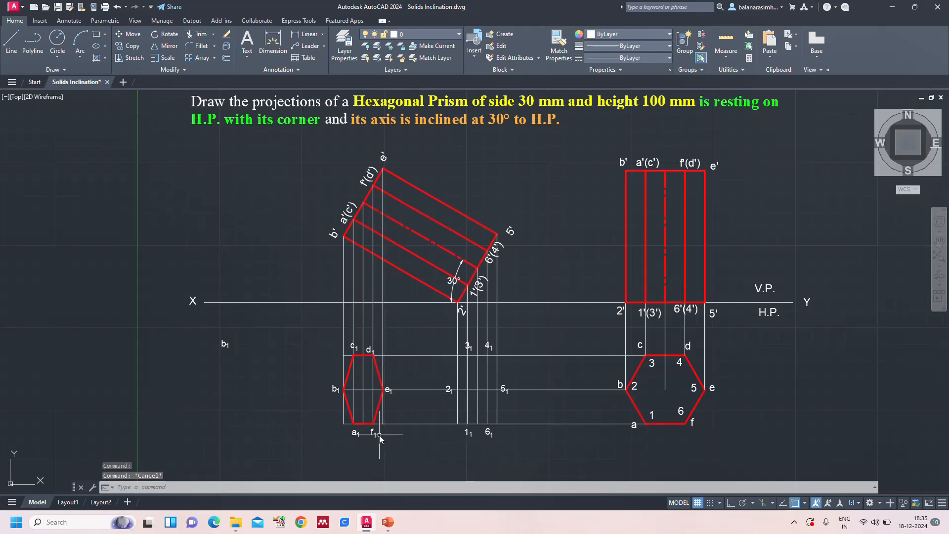
pyautogui.scroll(4, 379, 435)
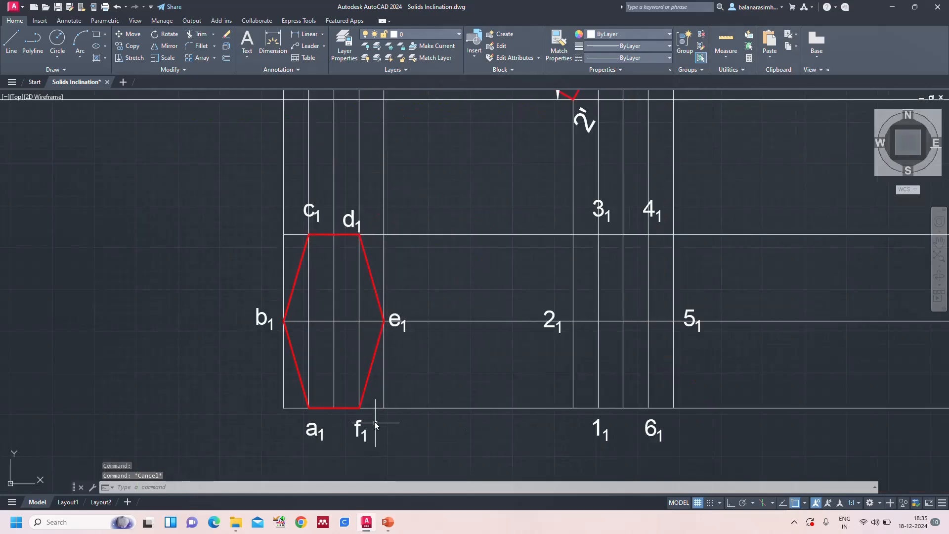
# Switch to PowerPoint to examine the base face 1-2-3-4-5-6 in the reference slide's top view, and return to the AutoCAD drawing
pyautogui.scroll(-2, 386, 393)
pyautogui.write('z')
pyautogui.press('Return')
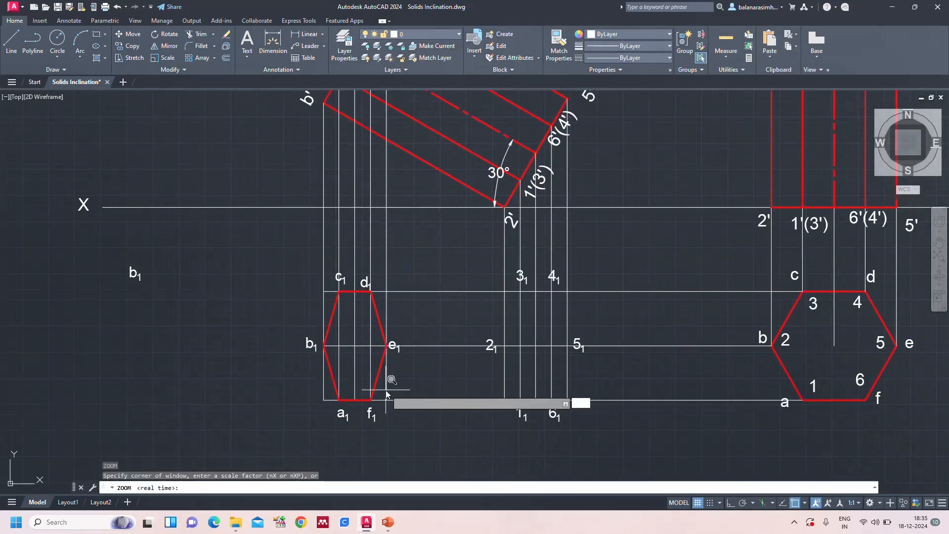
pyautogui.write('a')
pyautogui.press('Return')
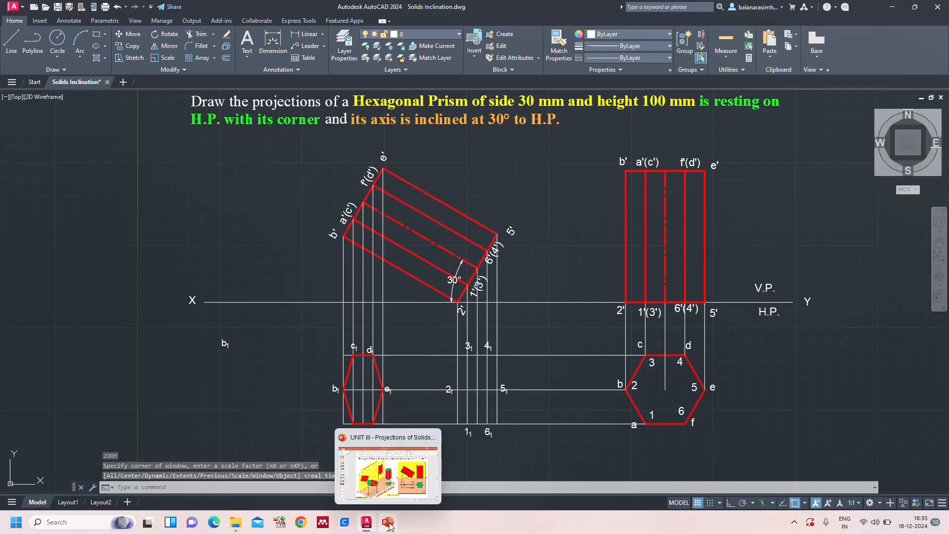
pyautogui.click(388, 523)
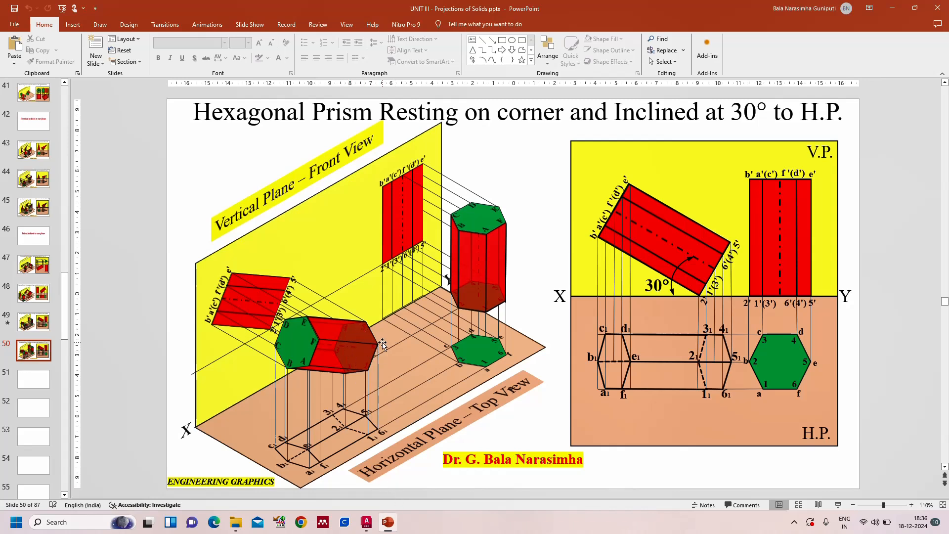
pyautogui.click(366, 523)
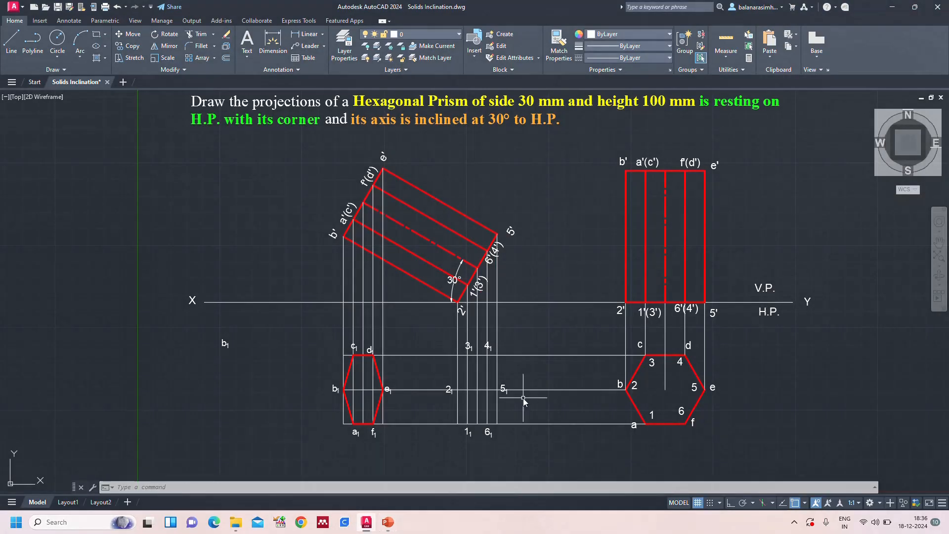
# Draw the prism's other end face in the top view as a closed line outline through 1₁, 2₁, 3₁, 4₁, 5₁ and 6₁
pyautogui.press('Escape')
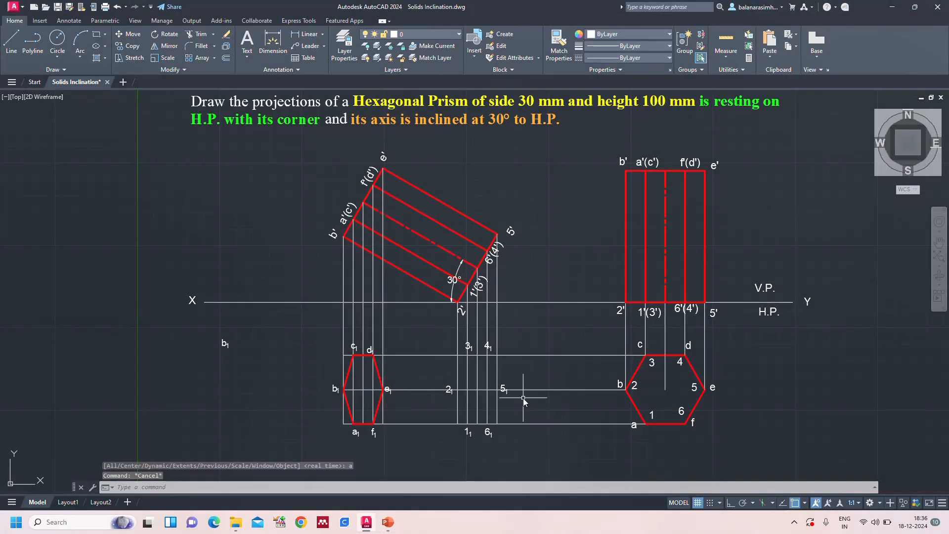
pyautogui.write('l')
pyautogui.press('Return')
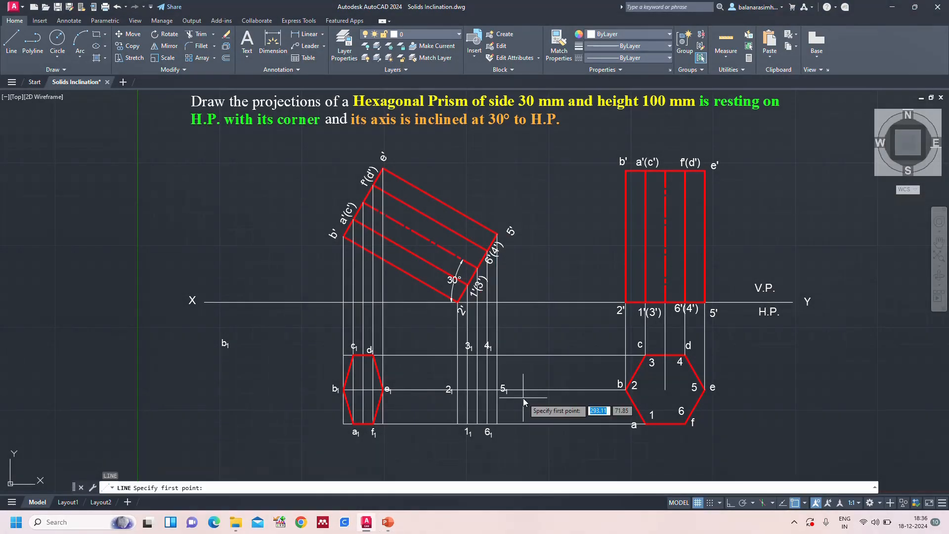
pyautogui.click(467, 424)
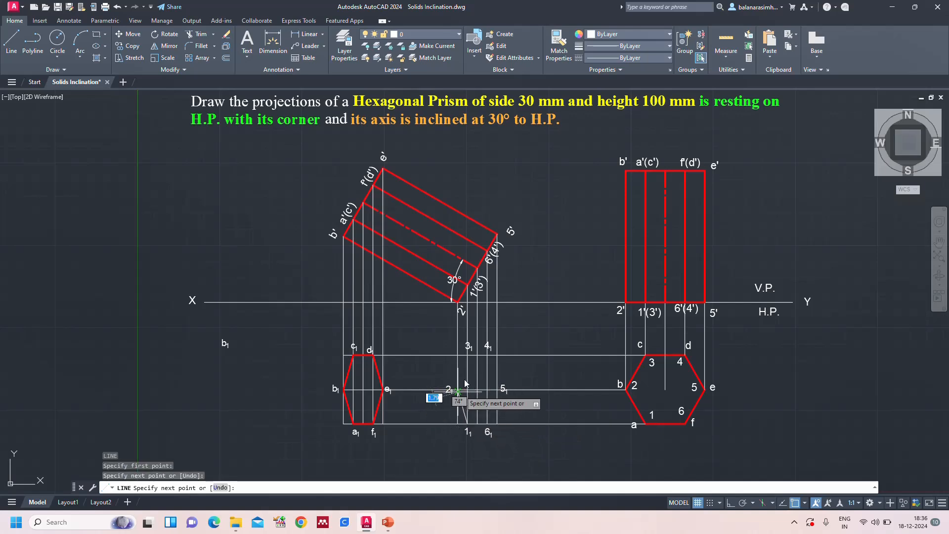
pyautogui.click(457, 390)
pyautogui.click(467, 355)
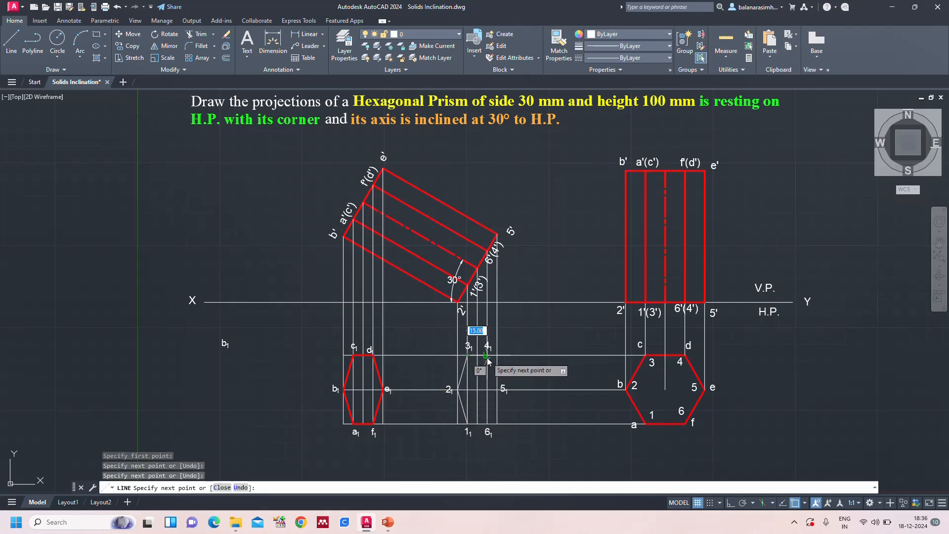
pyautogui.click(487, 355)
pyautogui.click(497, 389)
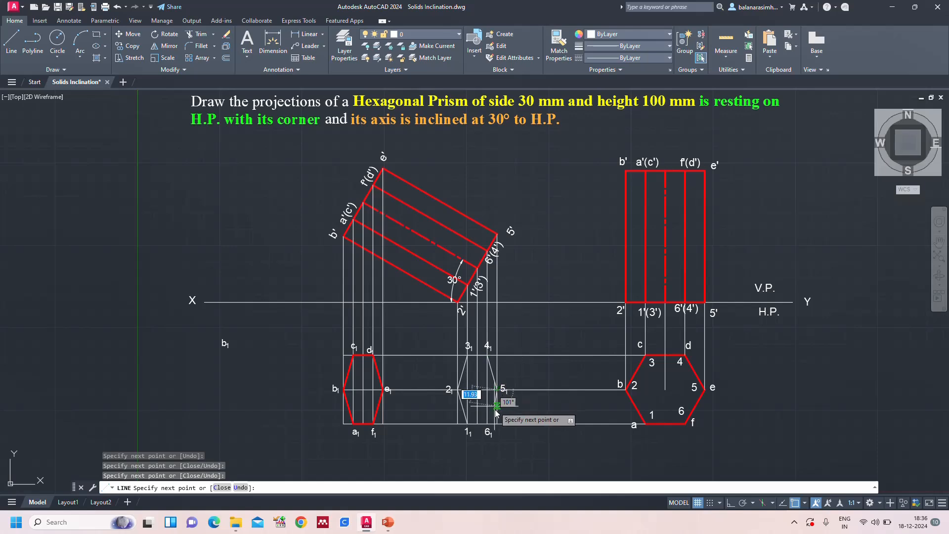
pyautogui.click(488, 424)
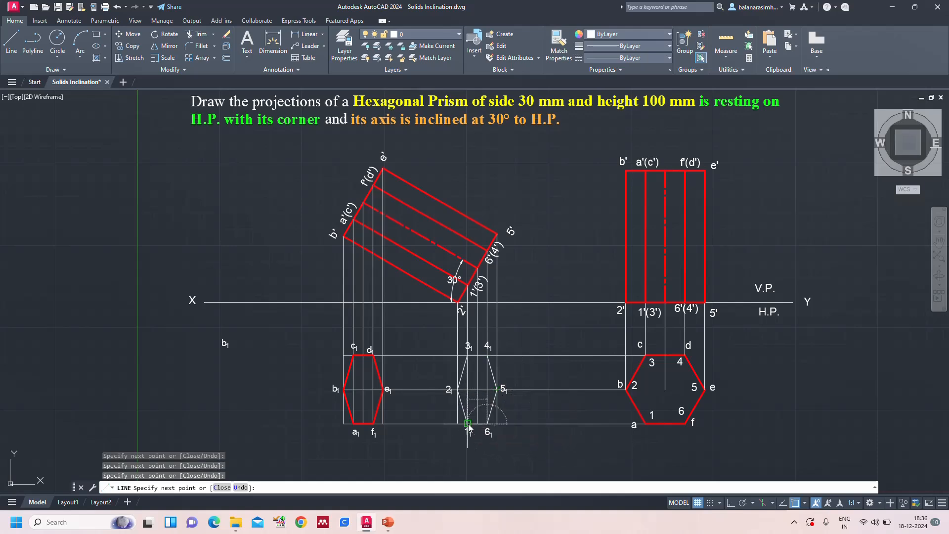
pyautogui.click(468, 424)
pyautogui.press('Return')
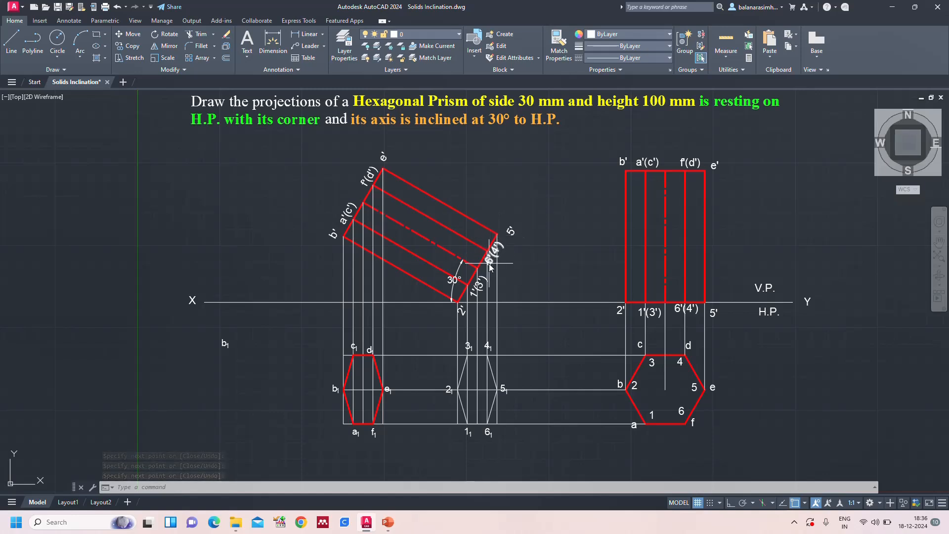
# Set the visible edges 4₁-5₁ and 5₁-6₁ in the top view to red with a 0.35 mm lineweight
pyautogui.click(493, 378)
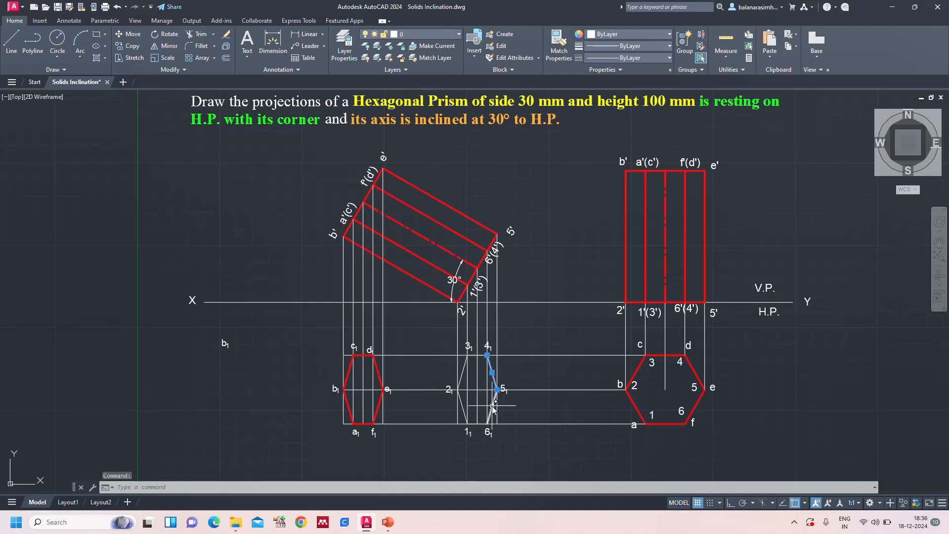
pyautogui.click(493, 406)
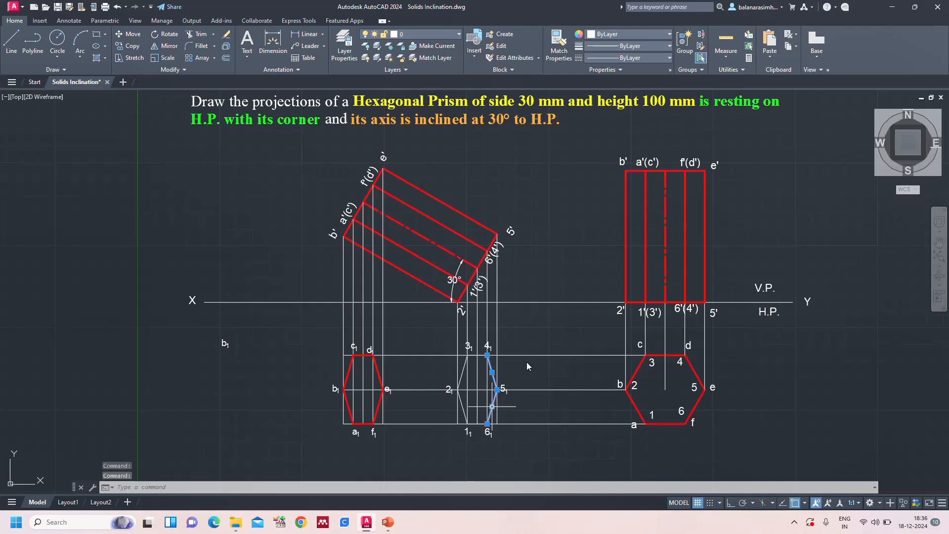
pyautogui.click(634, 48)
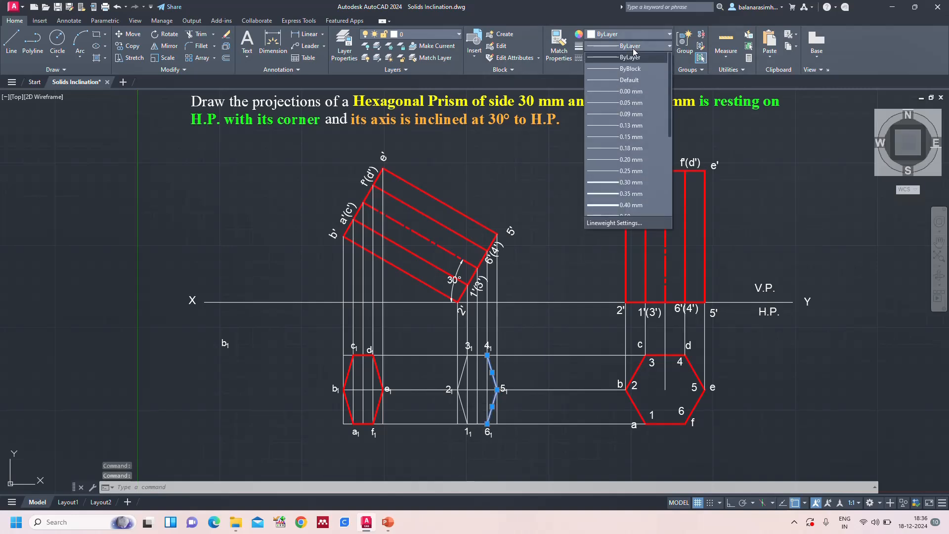
pyautogui.click(630, 194)
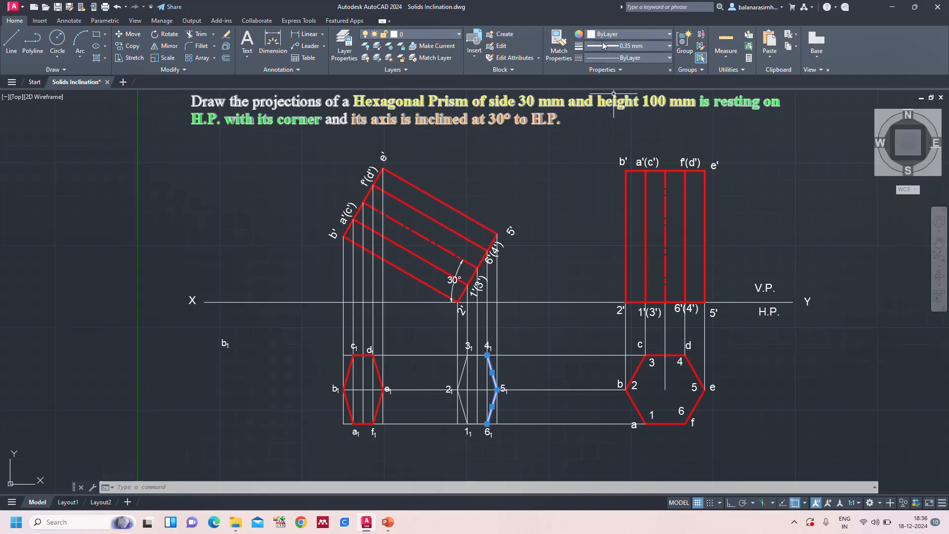
pyautogui.click(602, 36)
pyautogui.click(591, 129)
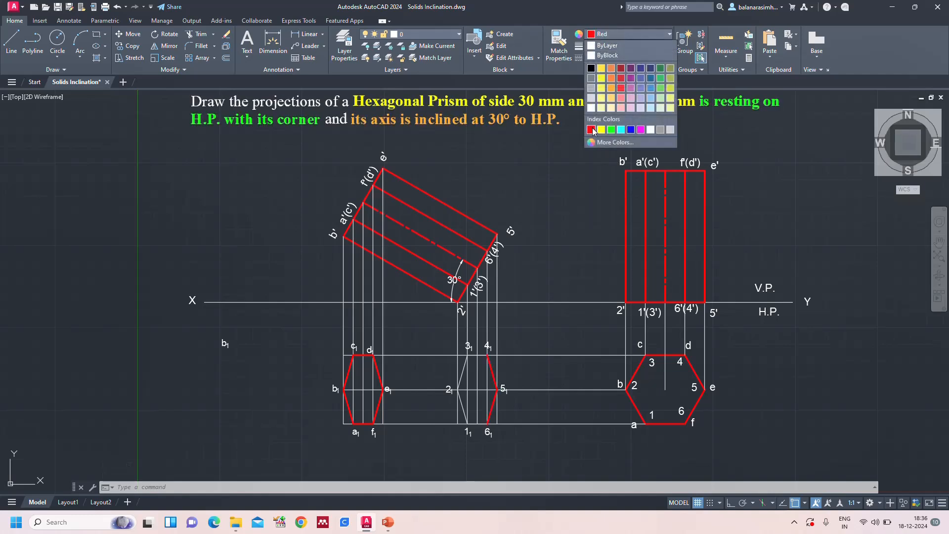
pyautogui.press('Escape')
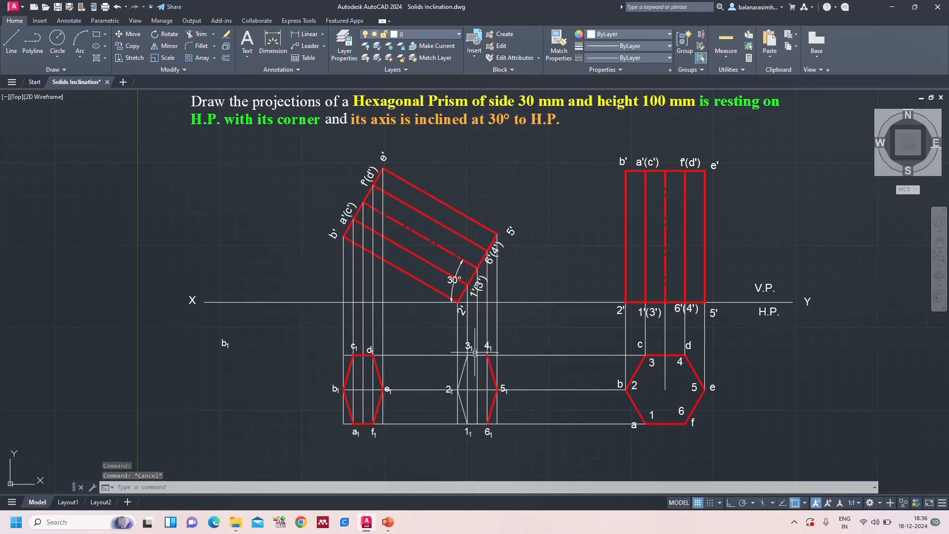
# Set edges 4₁-3₁, 3₁-2₁, 2₁-1₁ and 1₁-6₁ in the top view to red, 0.35 mm lineweight and DASHED2 linetype
pyautogui.click(476, 354)
pyautogui.click(464, 368)
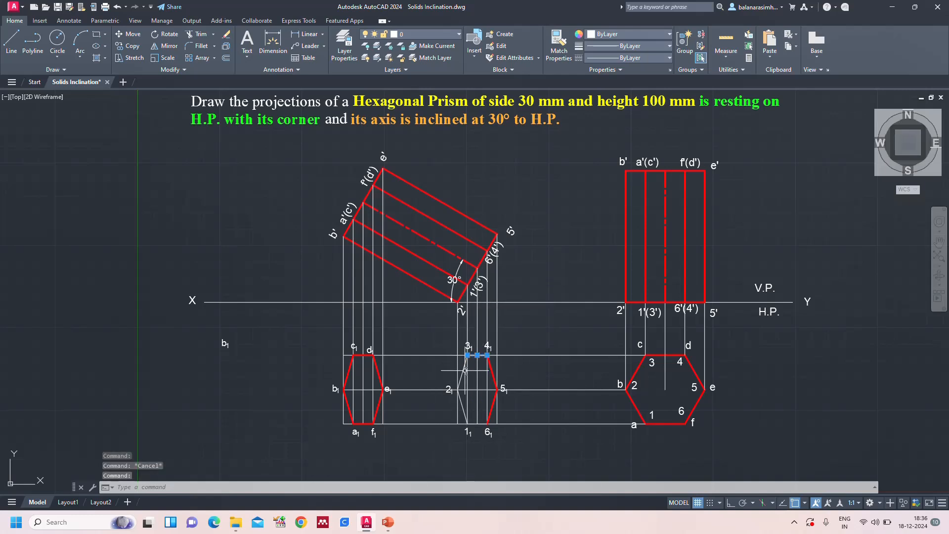
pyautogui.click(463, 407)
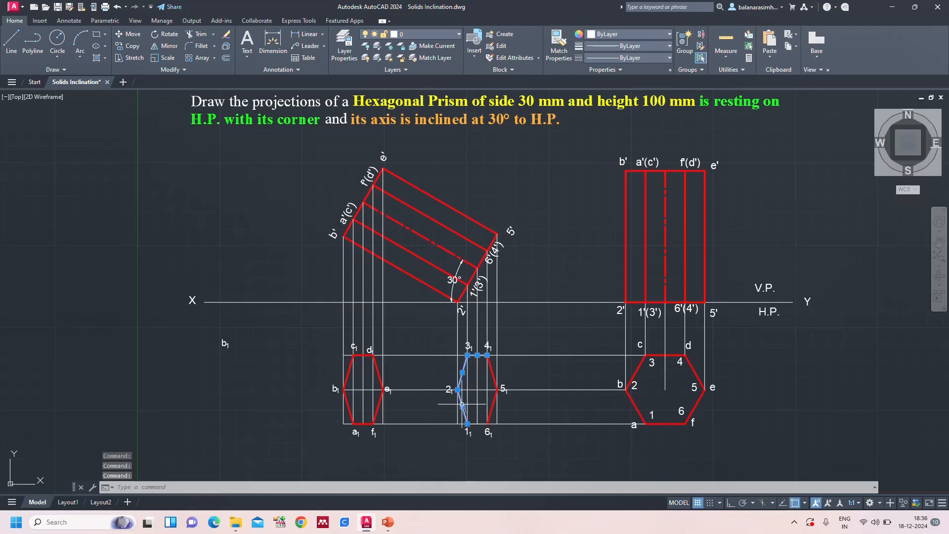
pyautogui.click(478, 424)
pyautogui.click(611, 34)
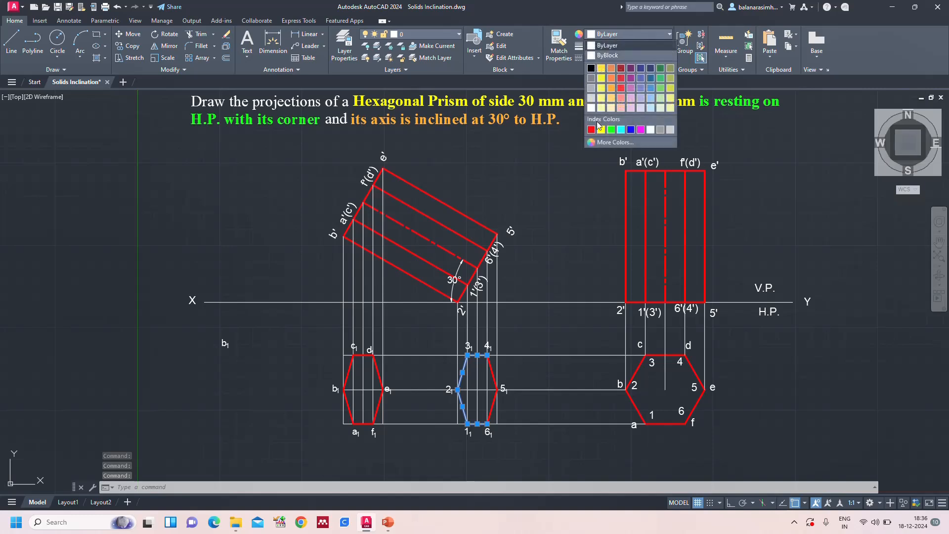
pyautogui.click(590, 129)
pyautogui.click(616, 46)
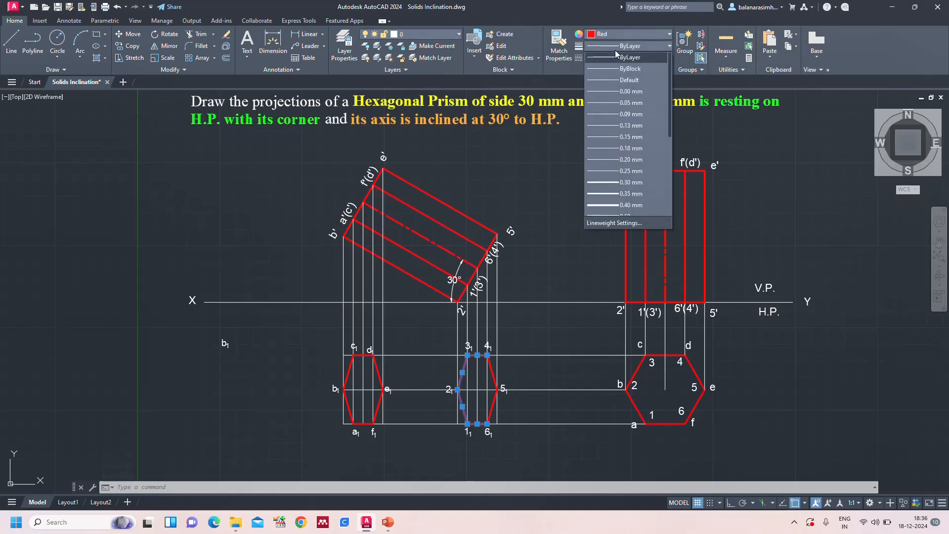
pyautogui.click(629, 198)
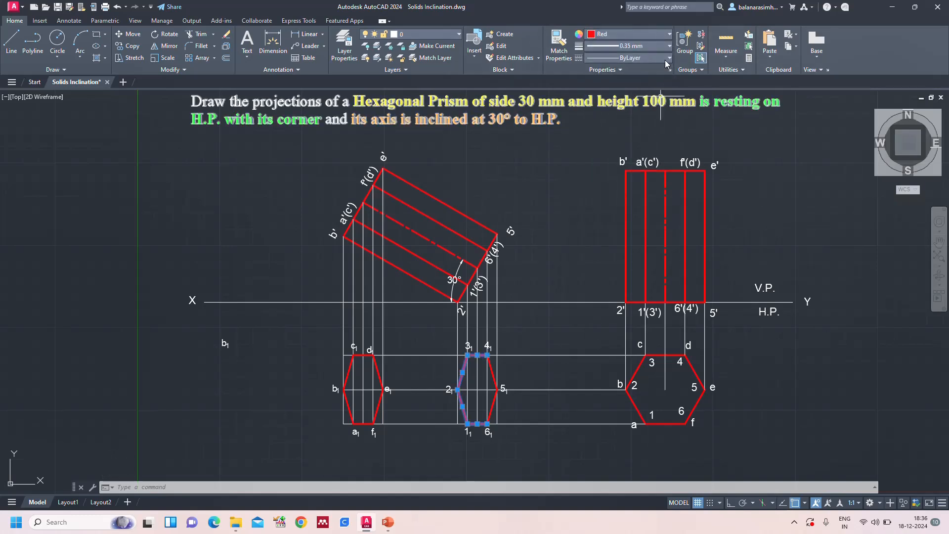
pyautogui.click(628, 58)
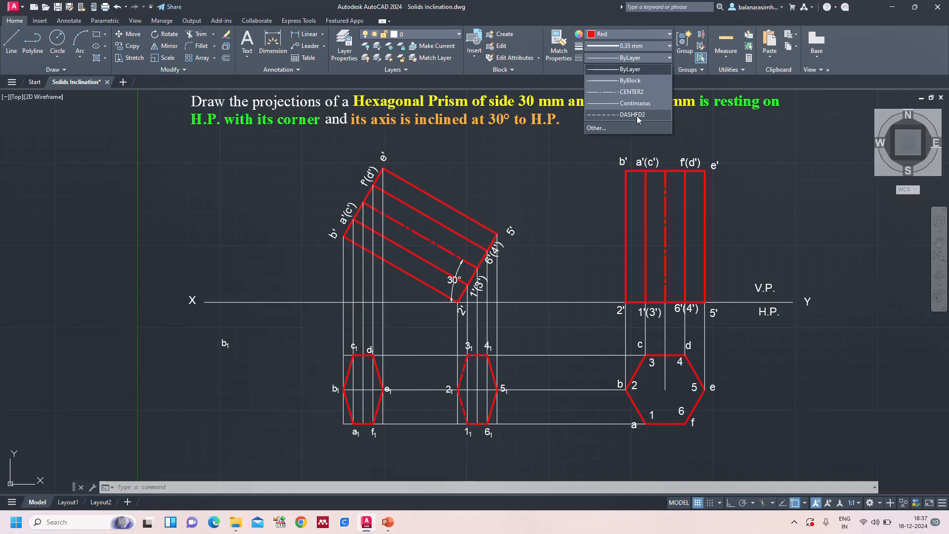
pyautogui.click(637, 116)
pyautogui.press('Escape')
# Shorten the horizontal projectors from c and a so that they end at points 4₁ and 6₁ respectively
pyautogui.scroll(3, 477, 403)
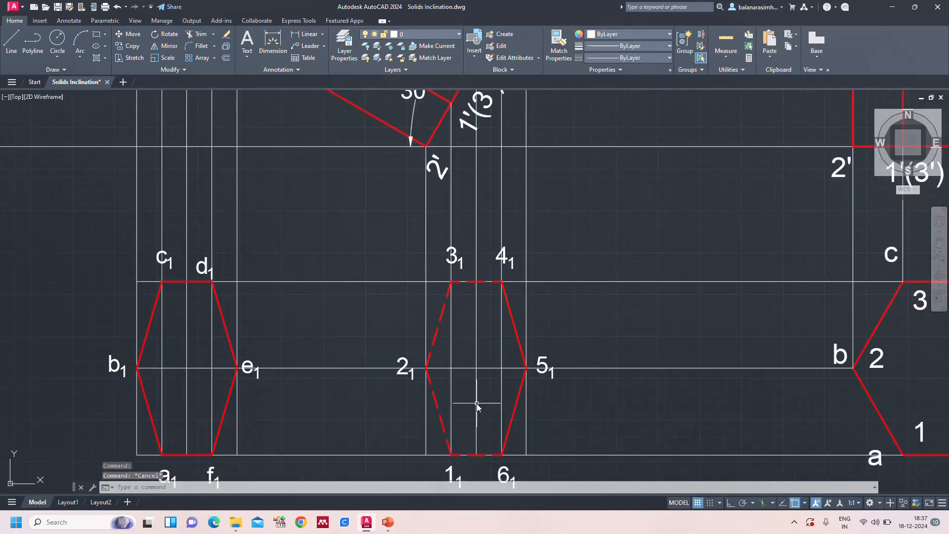
pyautogui.click(398, 281)
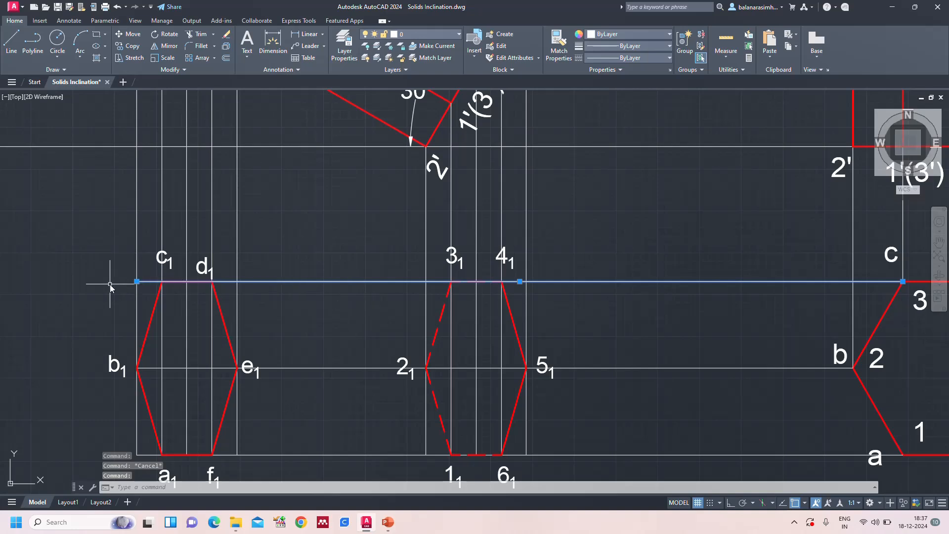
pyautogui.click(137, 282)
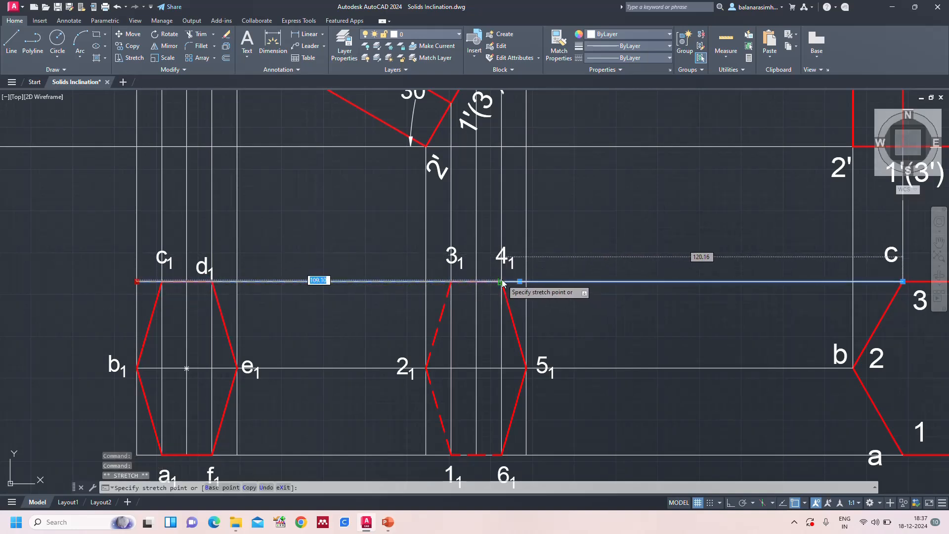
pyautogui.press('Escape')
pyautogui.press('Escape')
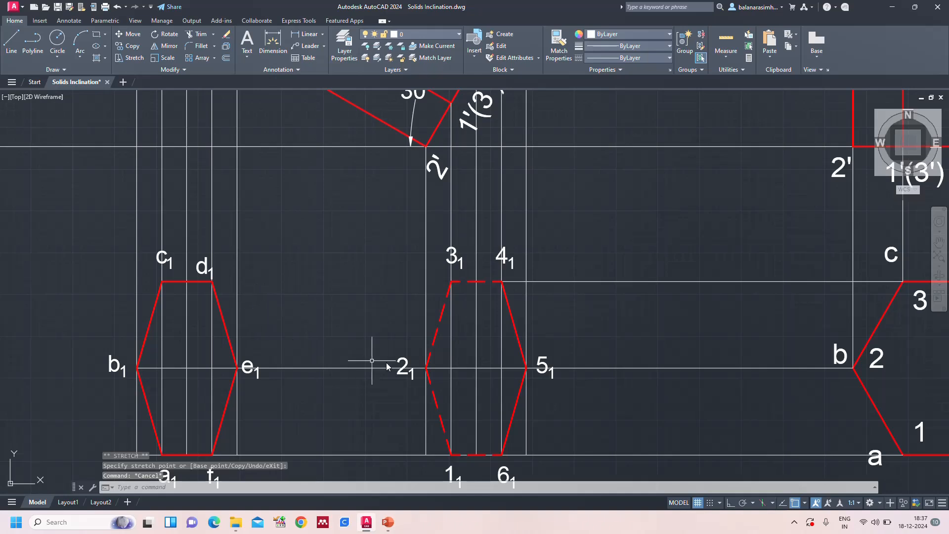
pyautogui.click(370, 454)
pyautogui.scroll(-2, 374, 381)
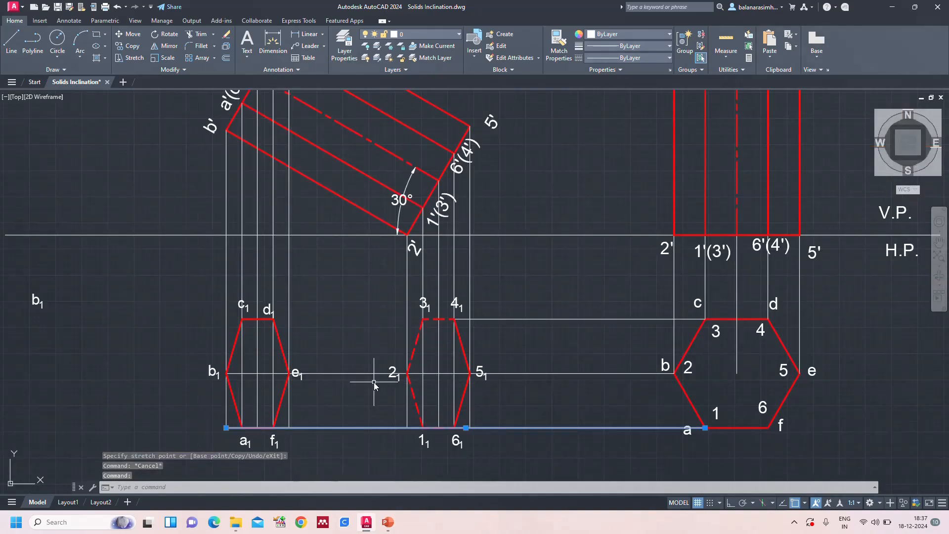
pyautogui.click(226, 428)
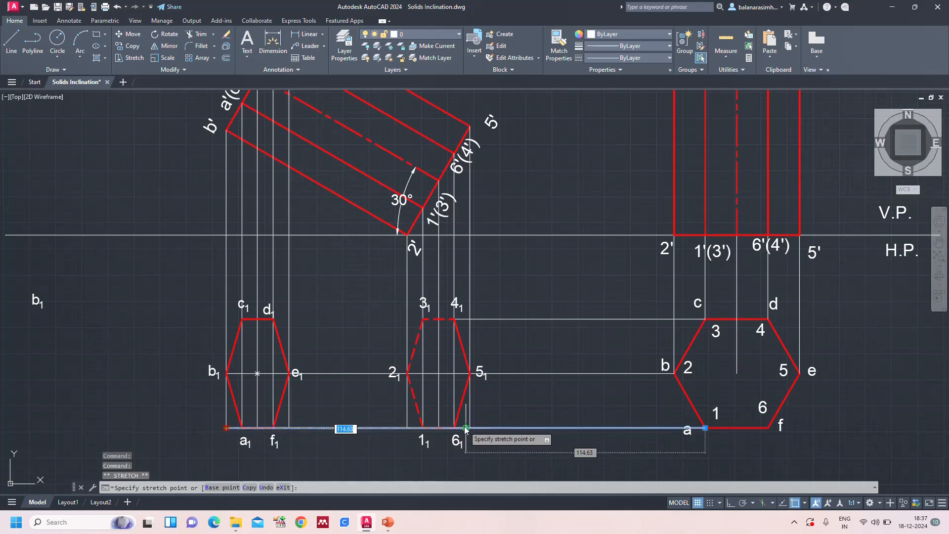
pyautogui.click(454, 428)
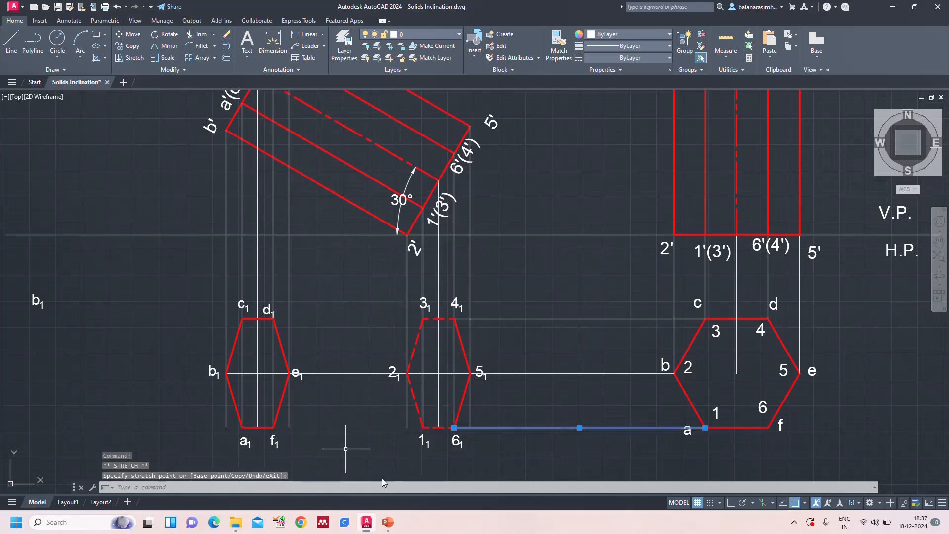
pyautogui.press('Escape')
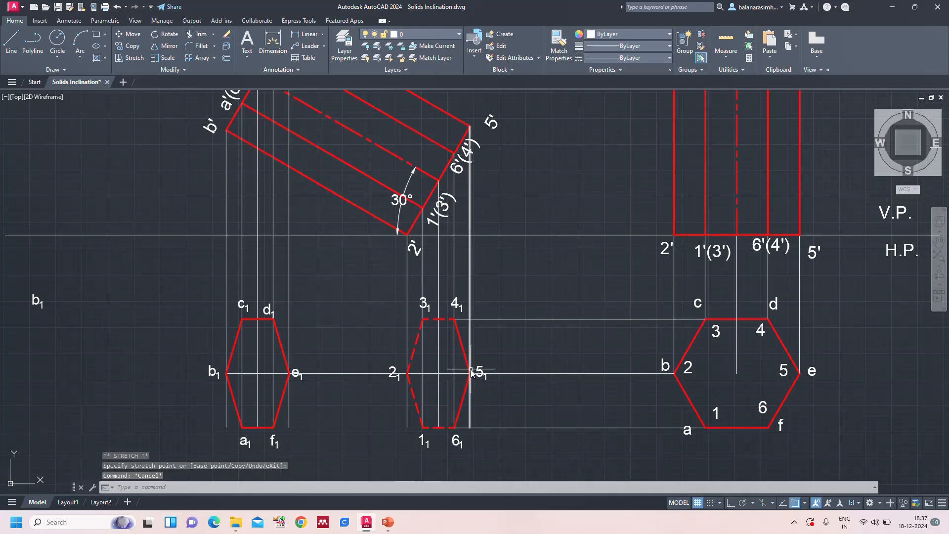
# Review the whole drawing and compare its top view with the PowerPoint reference slide, then return to AutoCAD
pyautogui.write('z')
pyautogui.press('Return')
pyautogui.write('a')
pyautogui.press('Return')
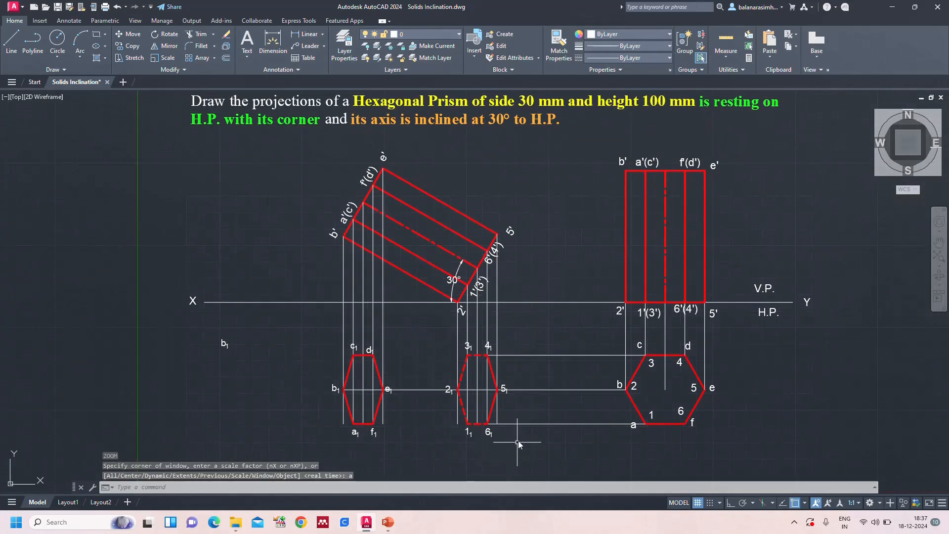
pyautogui.scroll(2, 518, 440)
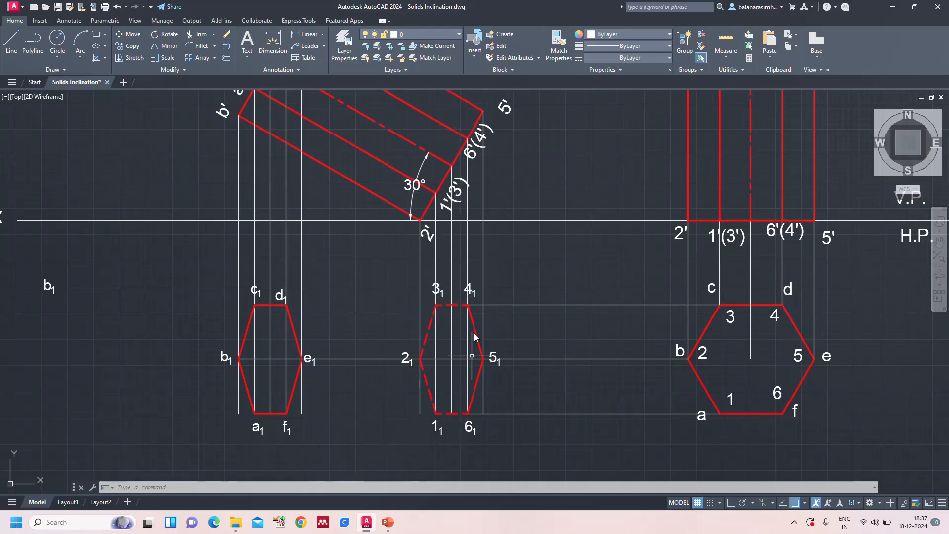
pyautogui.click(388, 522)
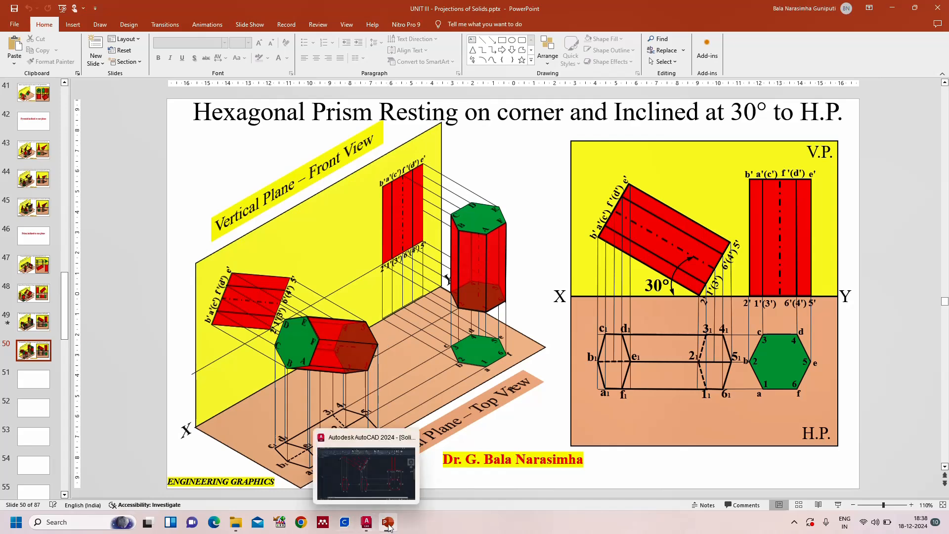
pyautogui.click(371, 527)
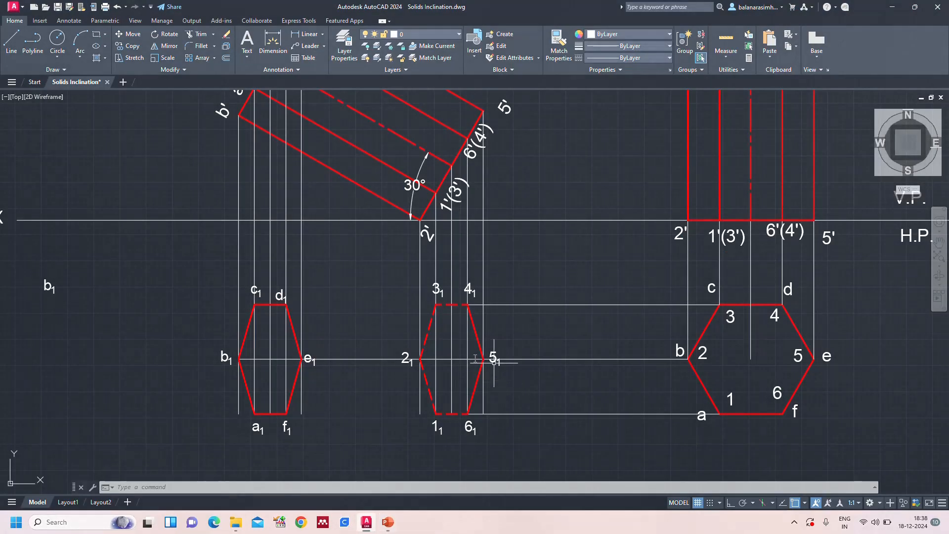
# Draw the longer edge from e₁ to 5₁ in the top view with the Line command
pyautogui.write('l')
pyautogui.press('Return')
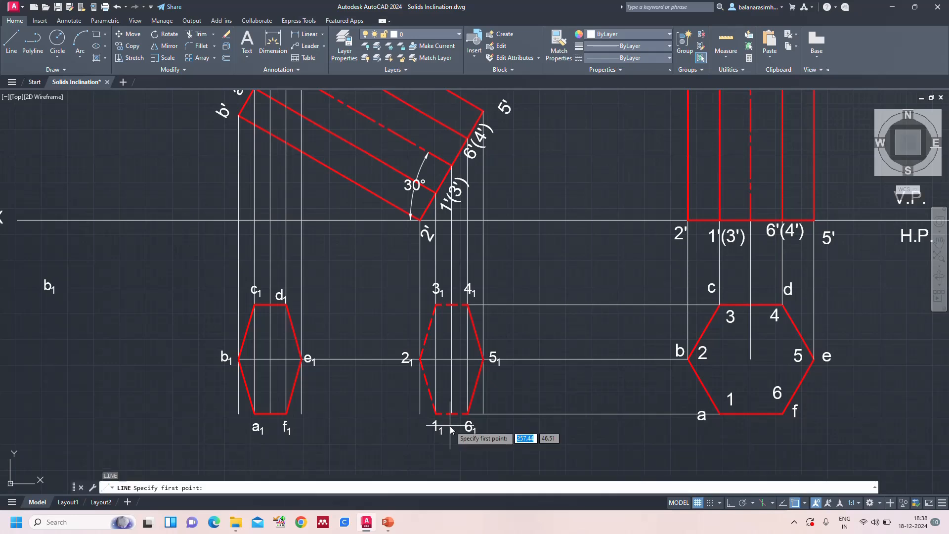
pyautogui.click(301, 360)
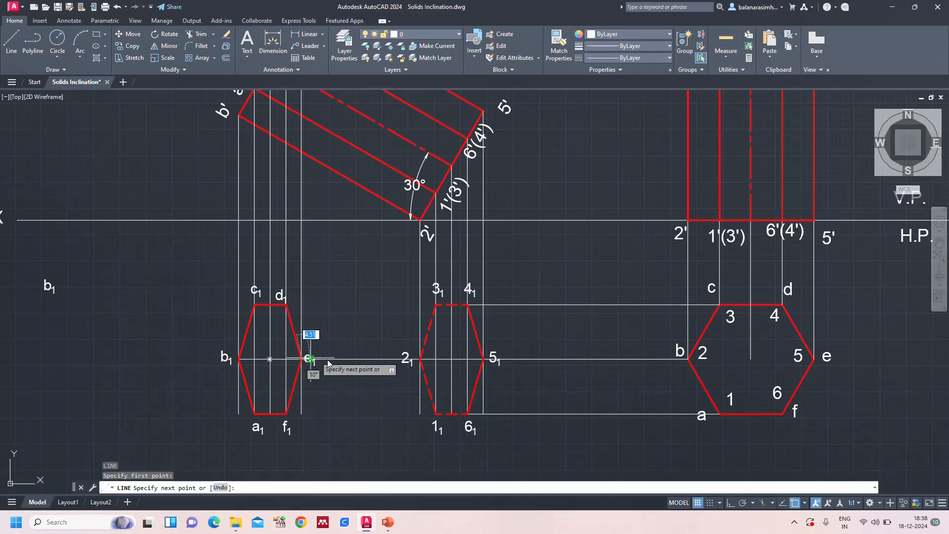
pyautogui.click(482, 360)
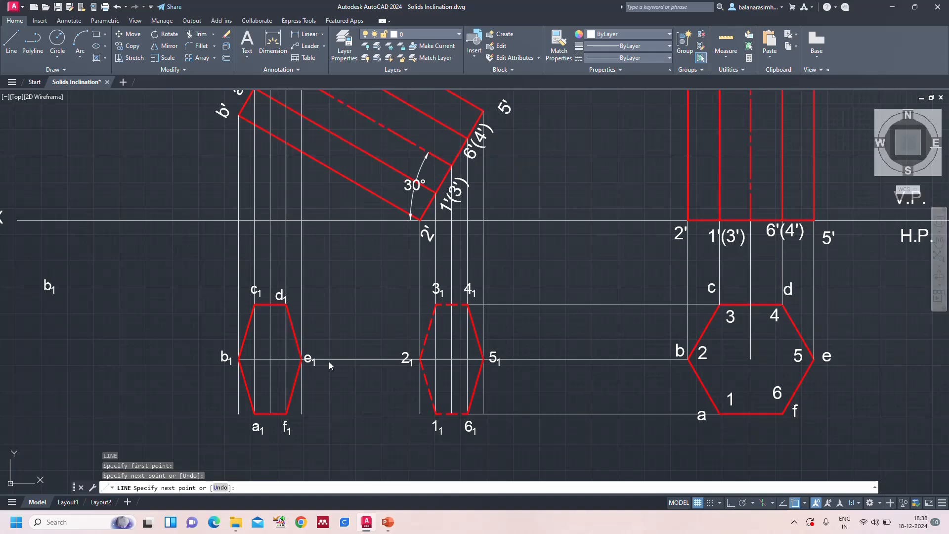
pyautogui.press('Return')
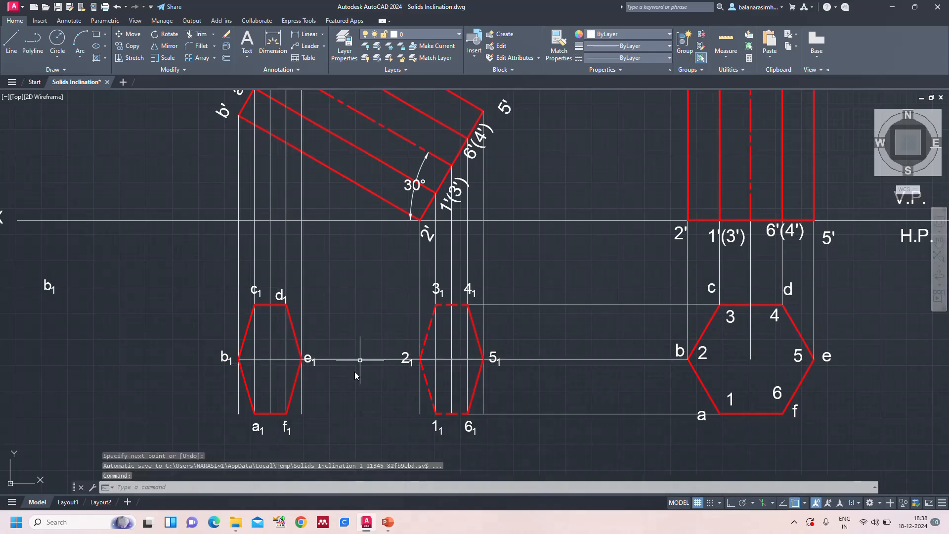
# Draw the two outer longer edges of the top view, from d₁ to 4₁ and from f₁ to 6₁
pyautogui.press('Return')
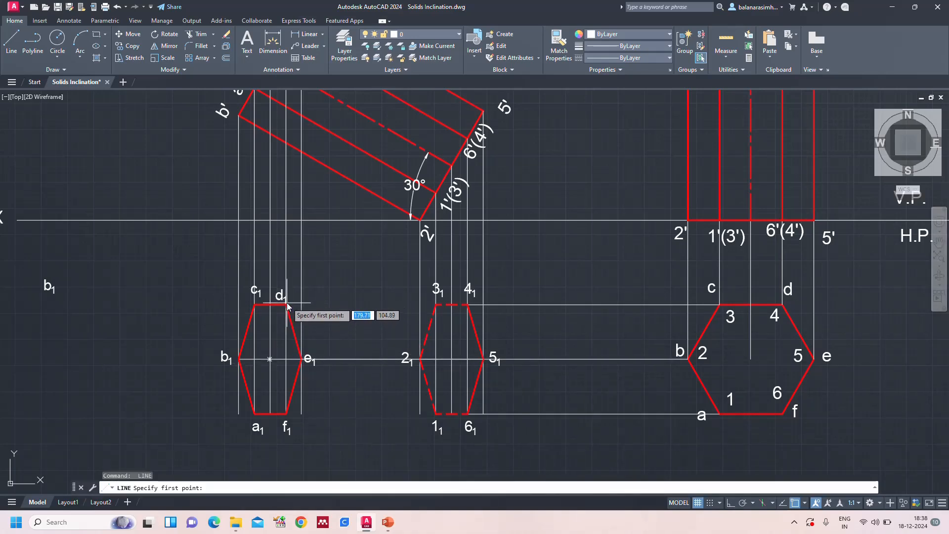
pyautogui.click(287, 305)
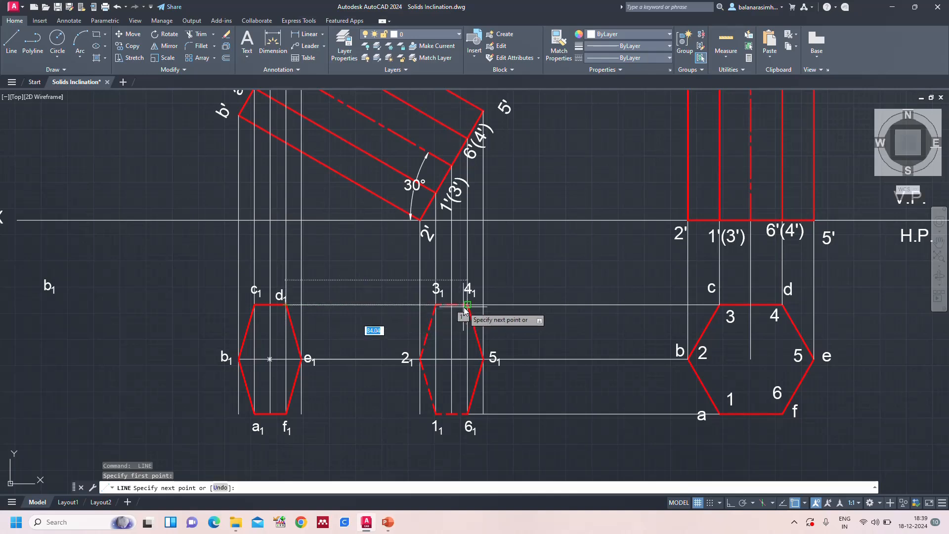
pyautogui.click(467, 305)
pyautogui.press('Return')
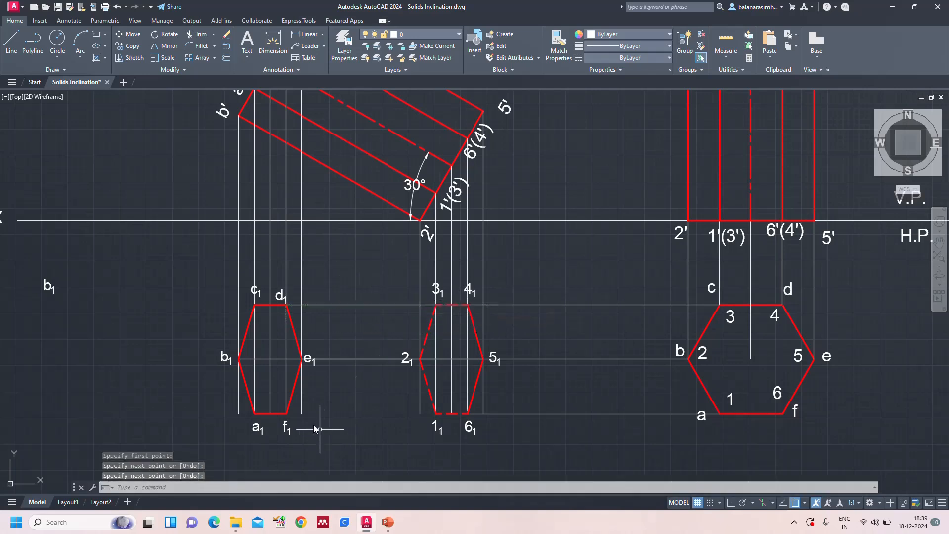
pyautogui.press('Return')
pyautogui.click(286, 414)
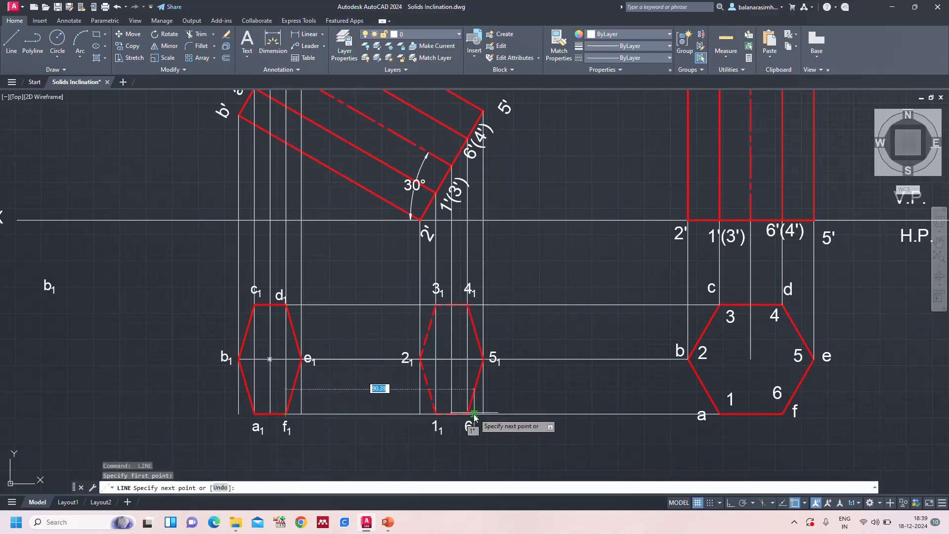
pyautogui.click(466, 414)
pyautogui.press('Return')
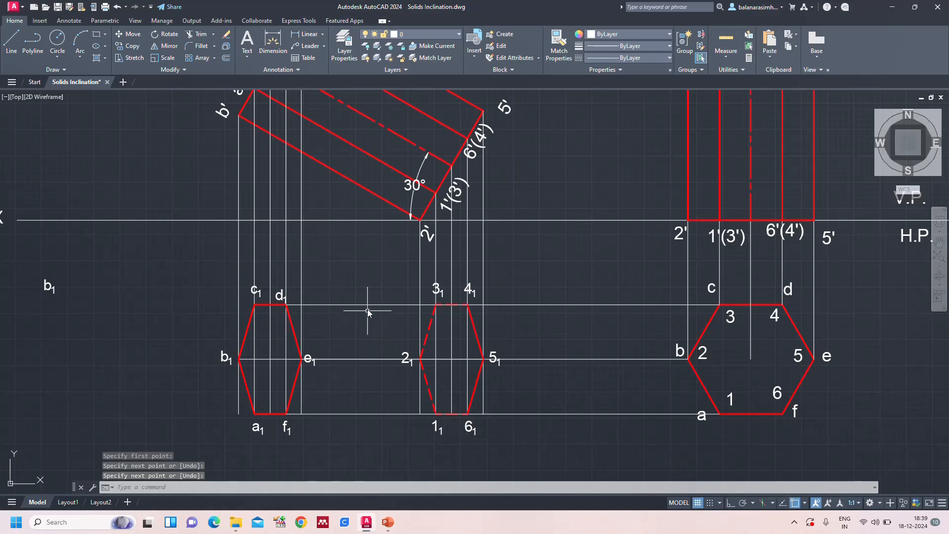
# Set the longer edges d₁-4₁, e₁-5₁ and f₁-6₁ in the top view to red with a 0.35 mm lineweight
pyautogui.click(361, 306)
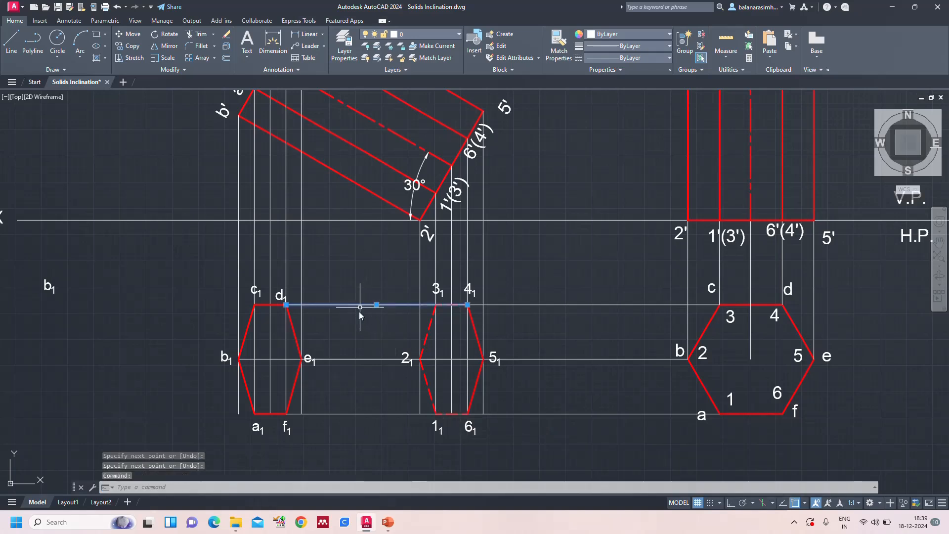
pyautogui.click(351, 359)
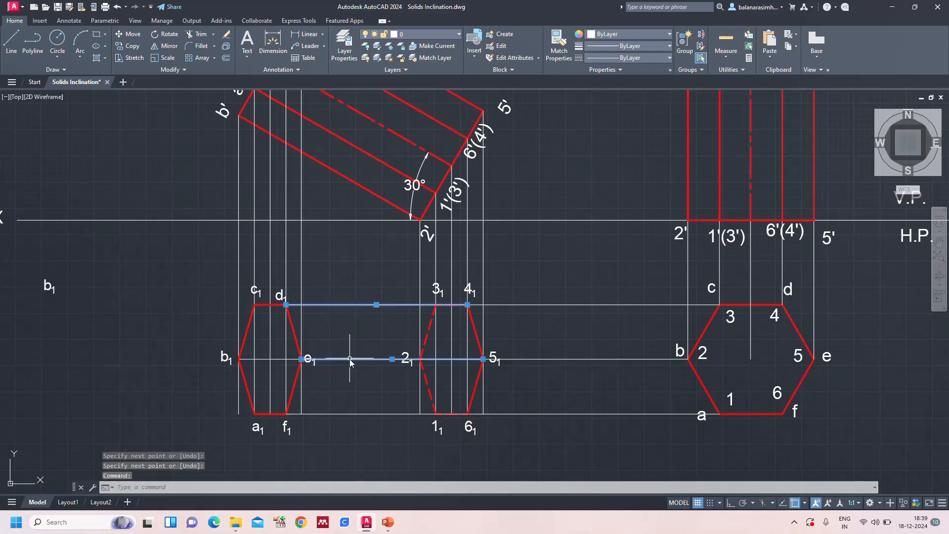
pyautogui.click(337, 414)
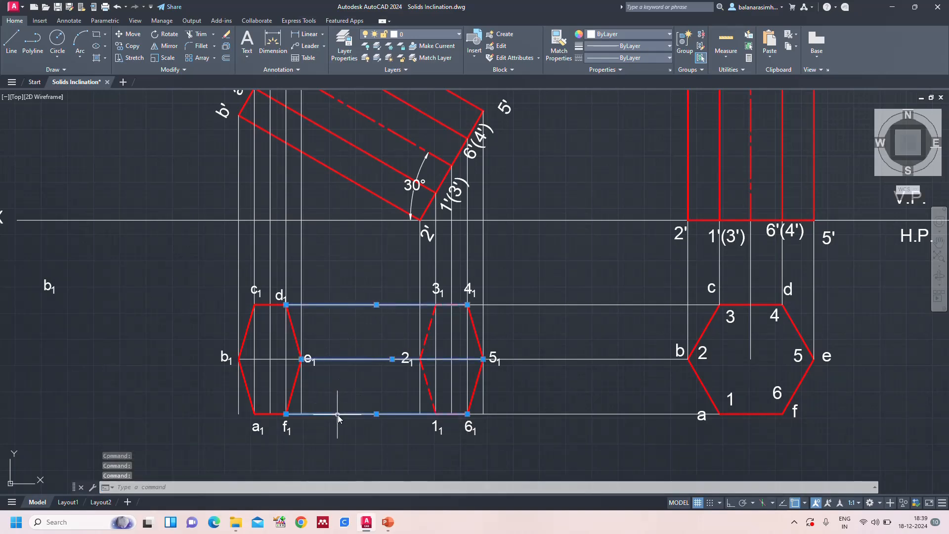
pyautogui.click(646, 33)
pyautogui.click(591, 130)
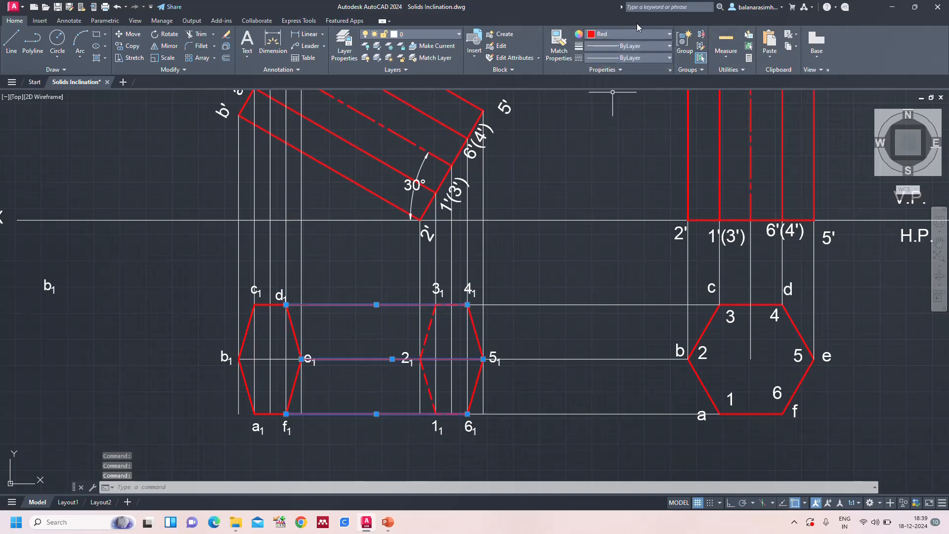
pyautogui.click(622, 46)
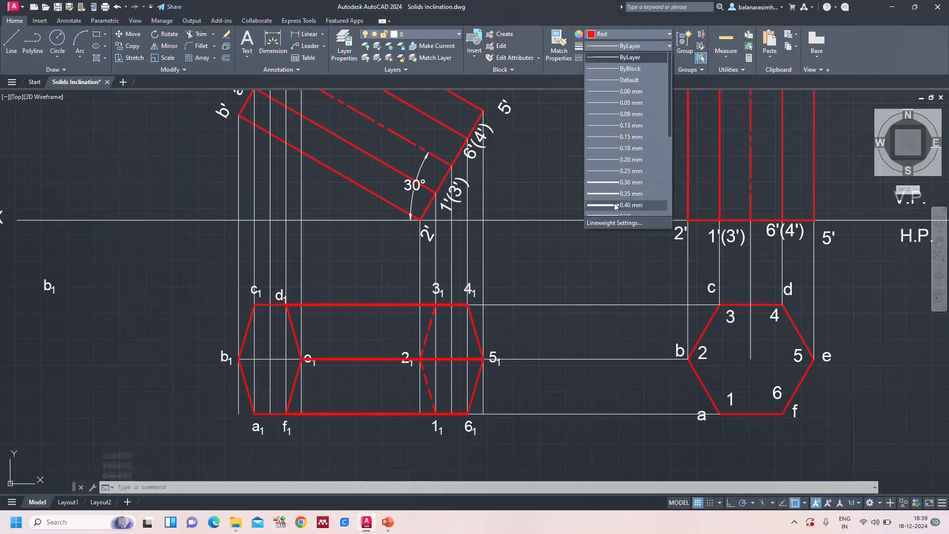
pyautogui.click(613, 194)
pyautogui.press('Escape')
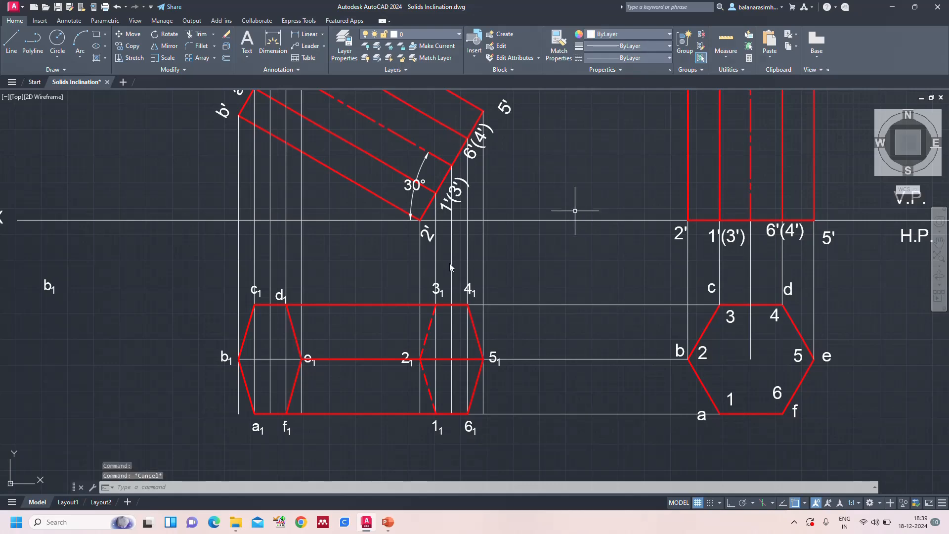
# Switch to PowerPoint and examine the top view of the inclined hexagonal prism on the reference slide
pyautogui.click(389, 527)
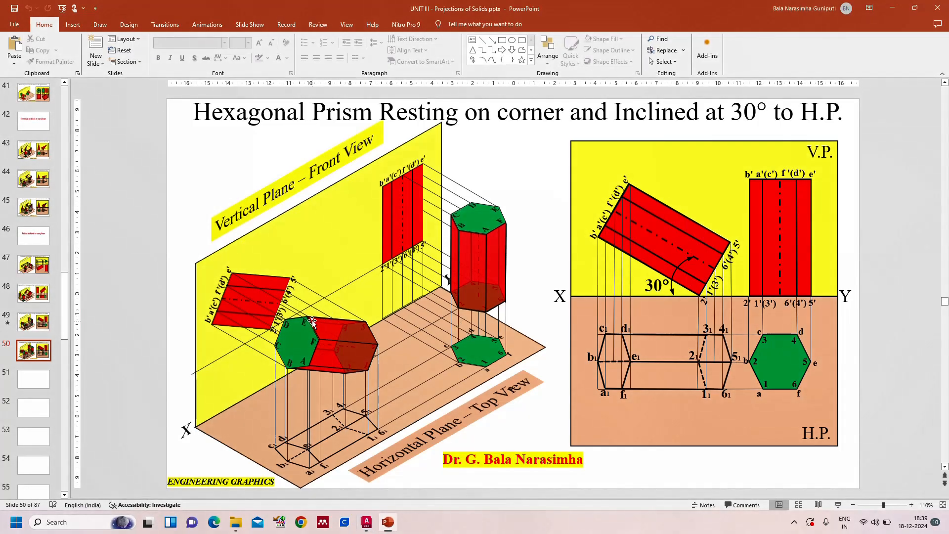